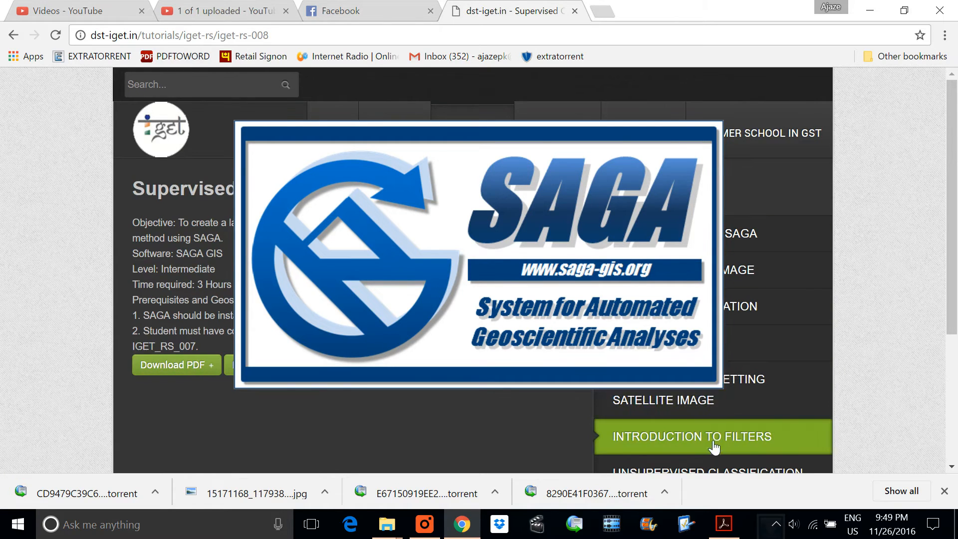
Step: Look through the Supervised Classification tutorial page, switch to File Explorer and open the IGET_RS_008 Data folder
scroll(691, 439, "down", 1)
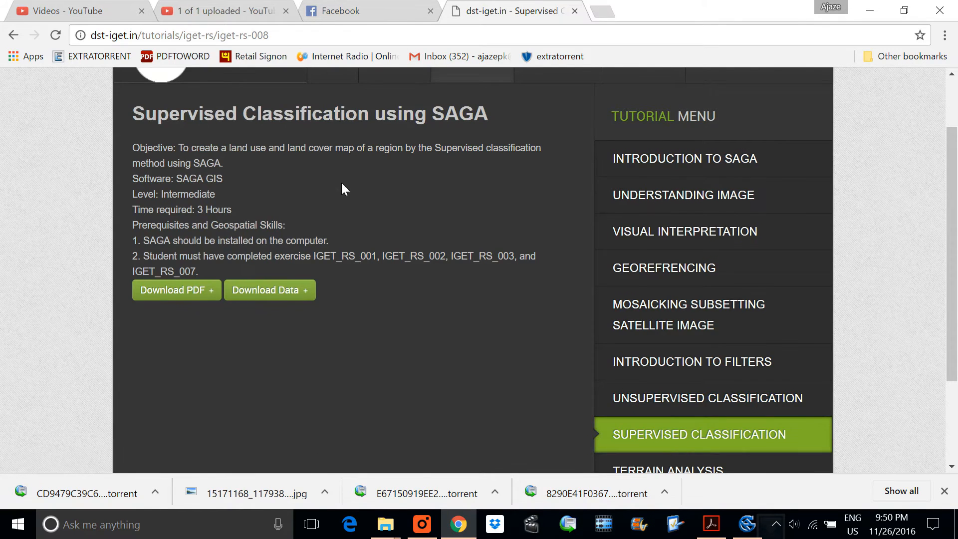
scroll(340, 183, "up", 1)
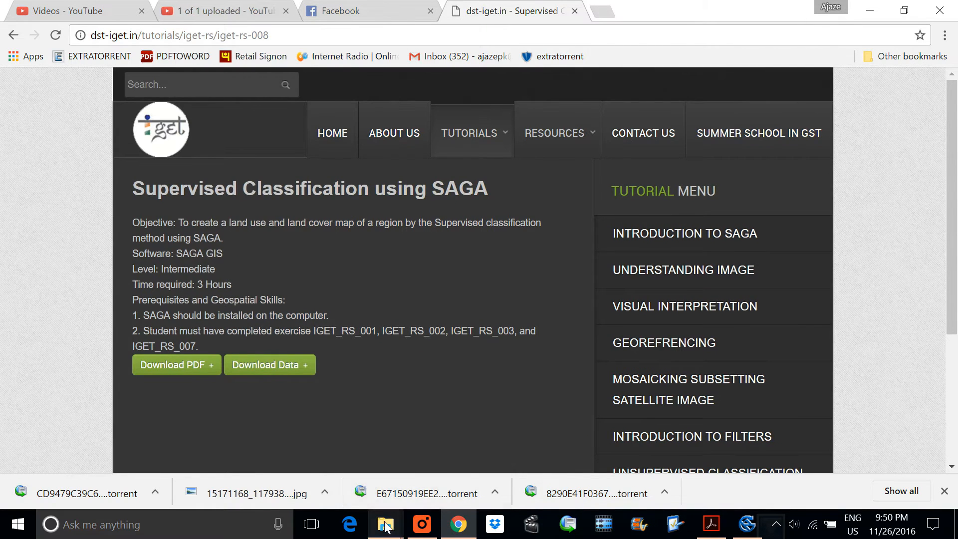
mouse_move(385, 524)
left_click(396, 423)
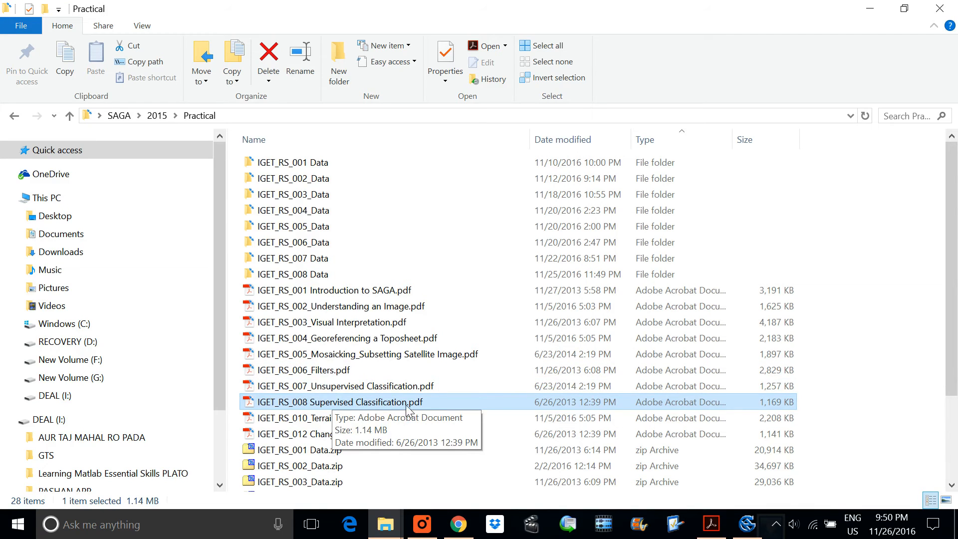
double_click(288, 274)
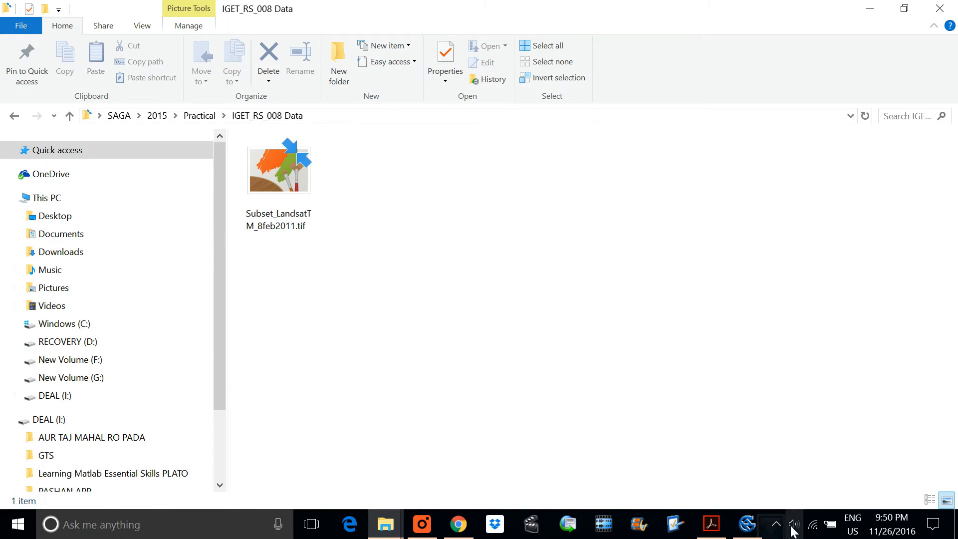
Step: Switch to SAGA, start with an empty project and load all bands of Subset_LandsatTM_8feb2011.tif from the IGET_RS_008 Data folder
left_click(746, 524)
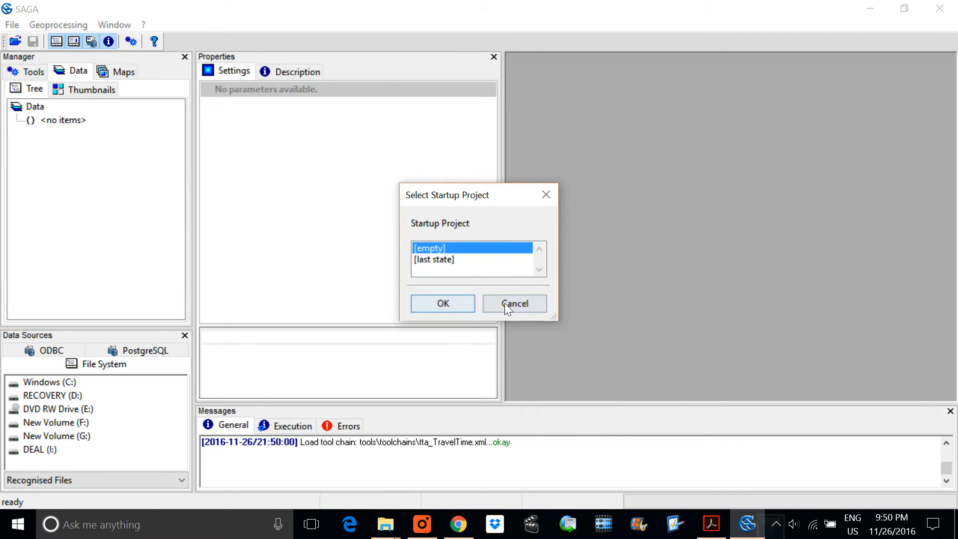
left_click(440, 302)
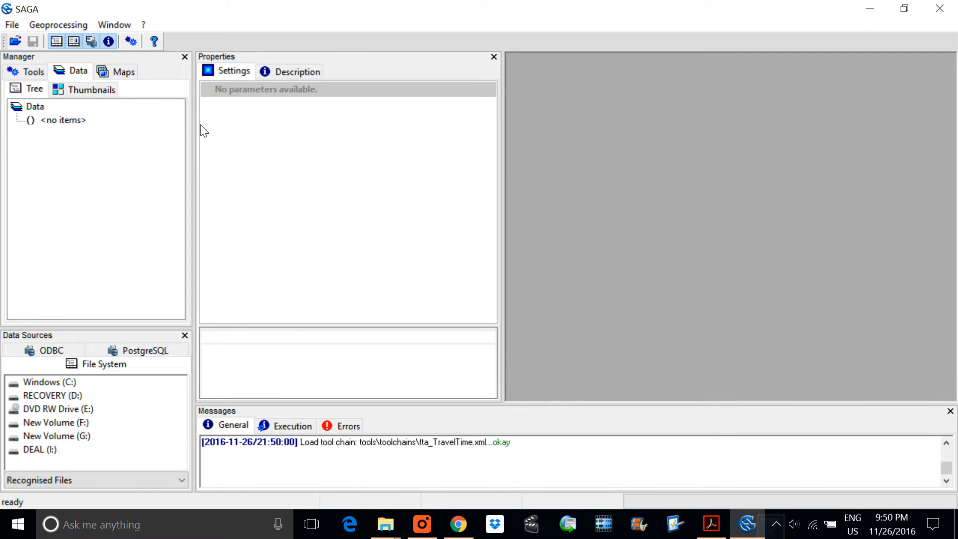
left_click(11, 25)
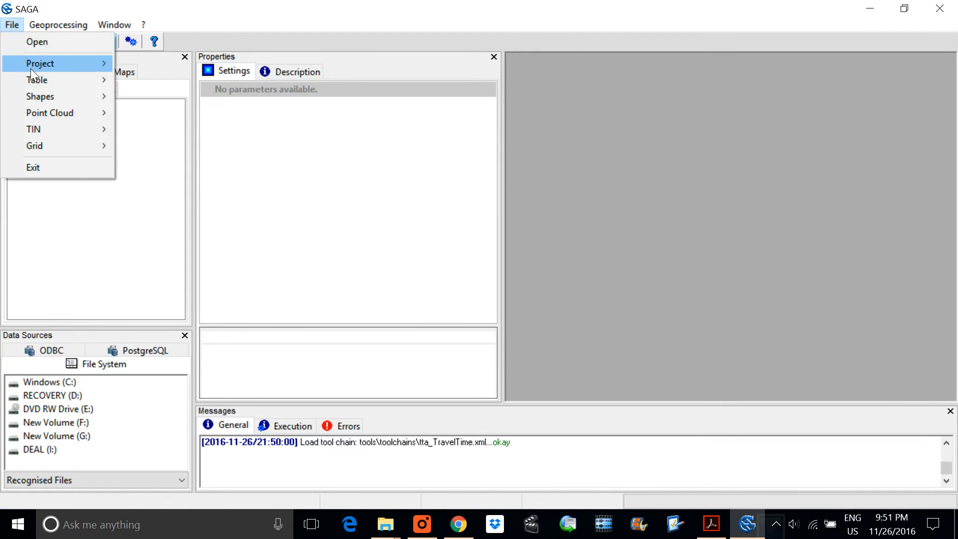
left_click(44, 39)
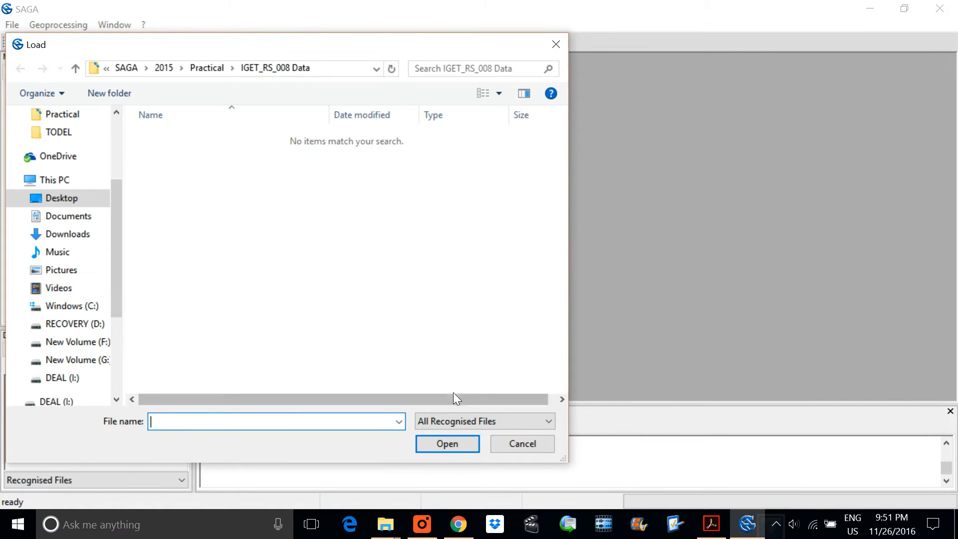
left_click(444, 423)
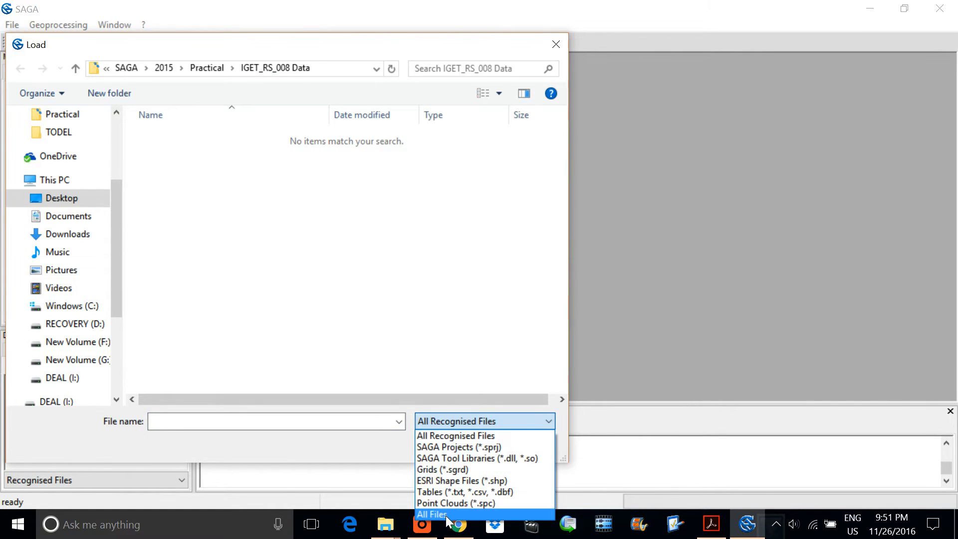
left_click(439, 514)
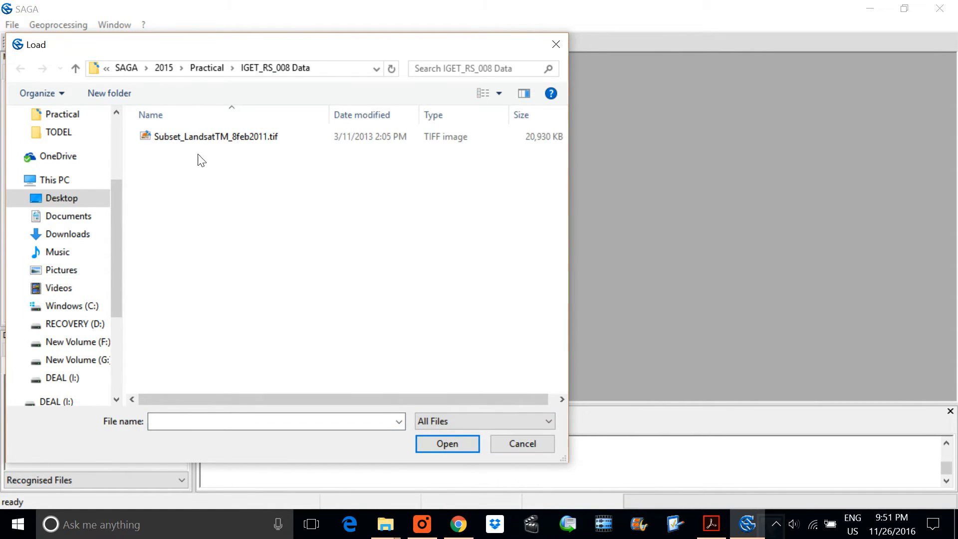
double_click(233, 142)
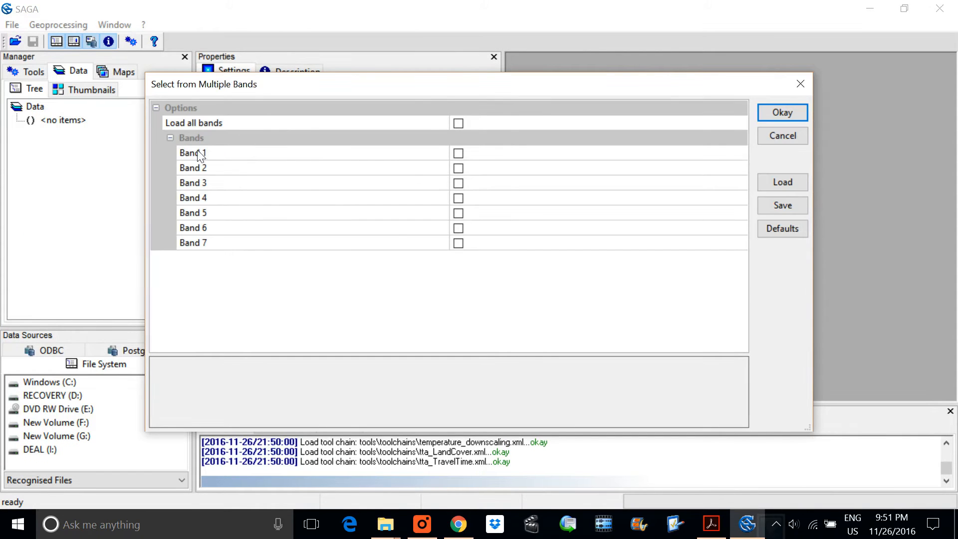
left_click(458, 122)
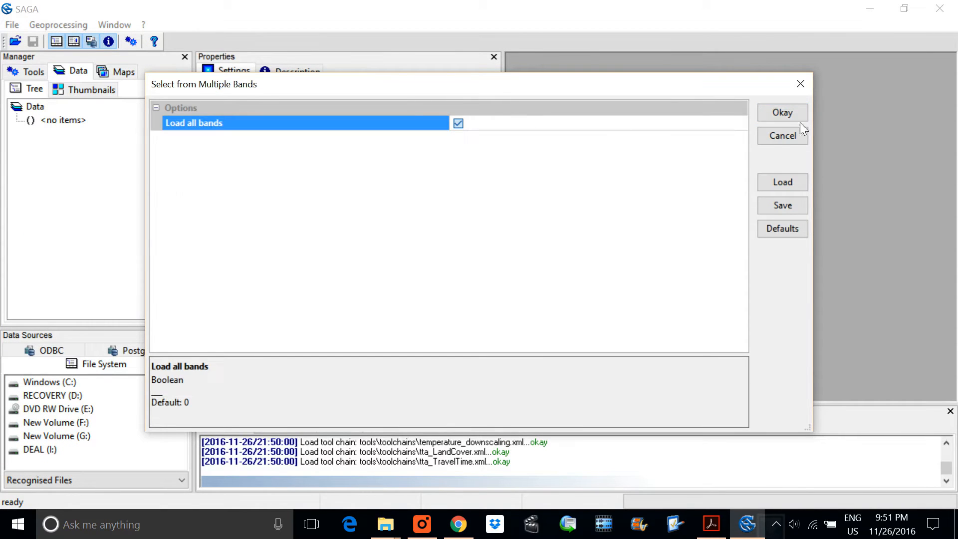
left_click(782, 113)
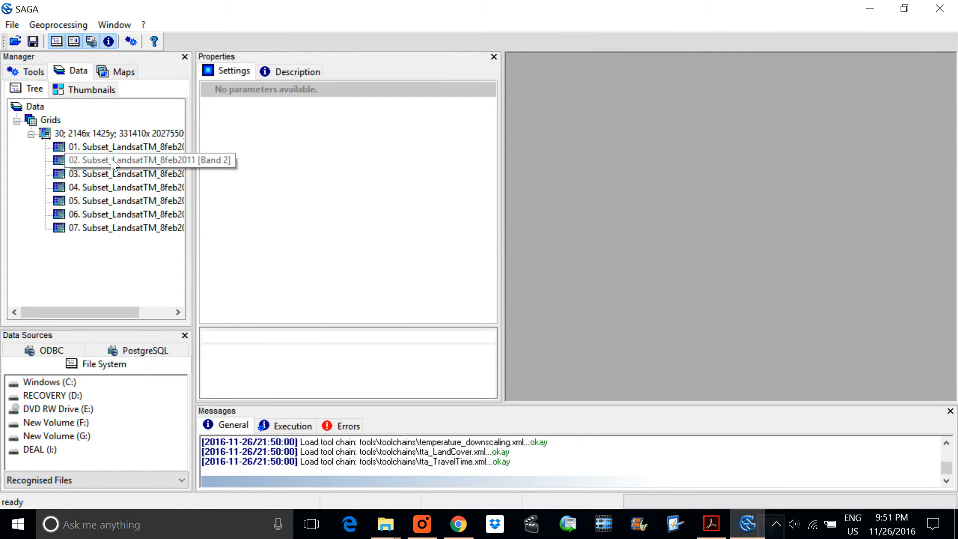
Step: Display the Band 1 grid of Subset_LandsatTM_8feb2011 in a map and narrow the properties area to enlarge the map workspace
double_click(121, 148)
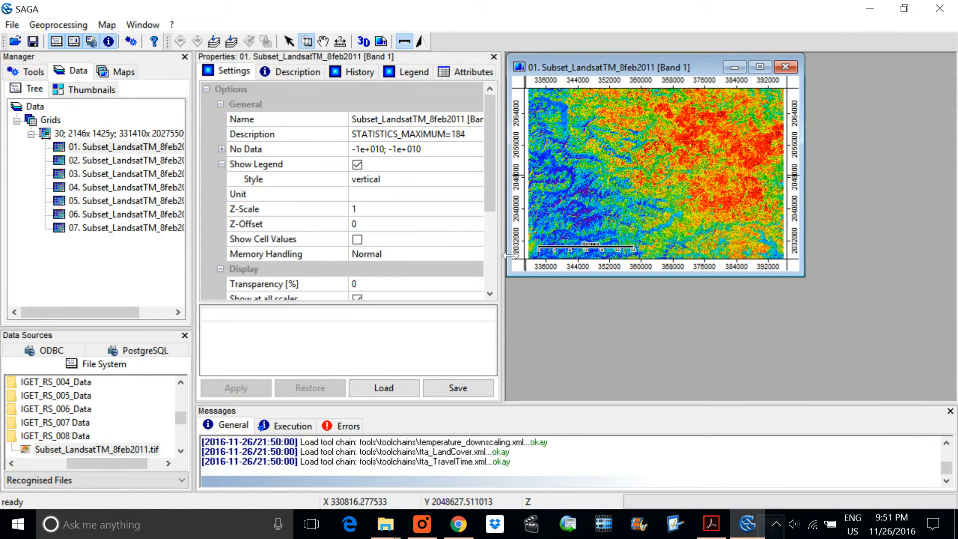
left_click_drag(509, 256, 468, 255)
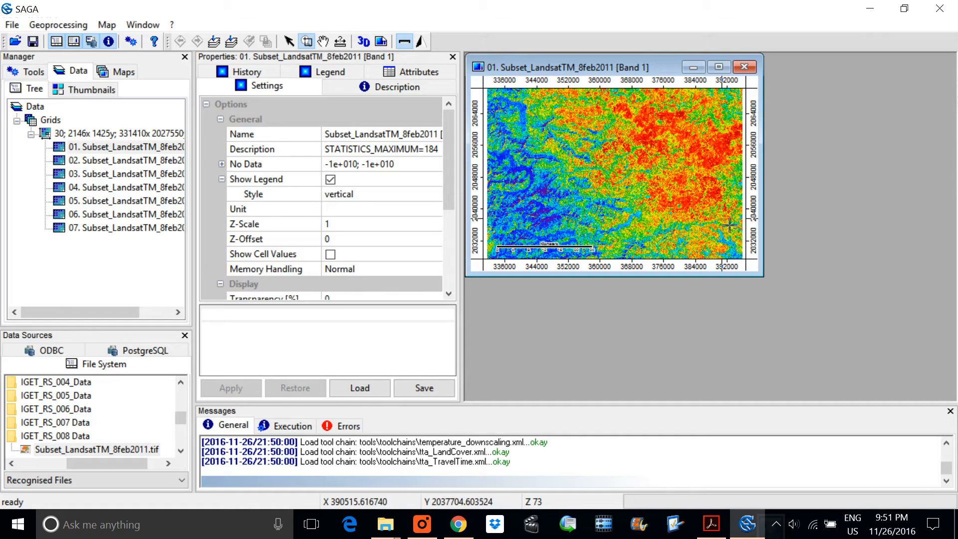
scroll(748, 218, "up", 2)
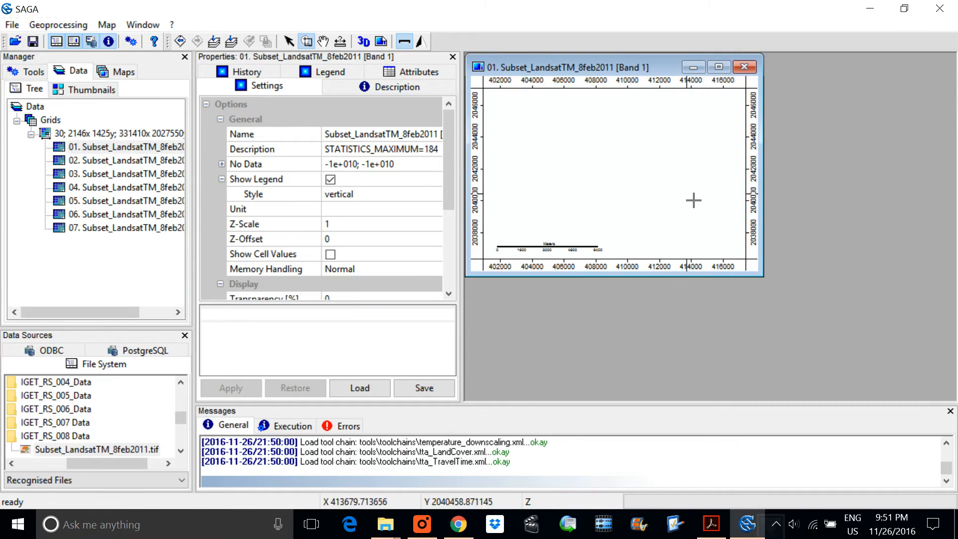
scroll(692, 201, "down", 3)
scroll(693, 200, "down", 2)
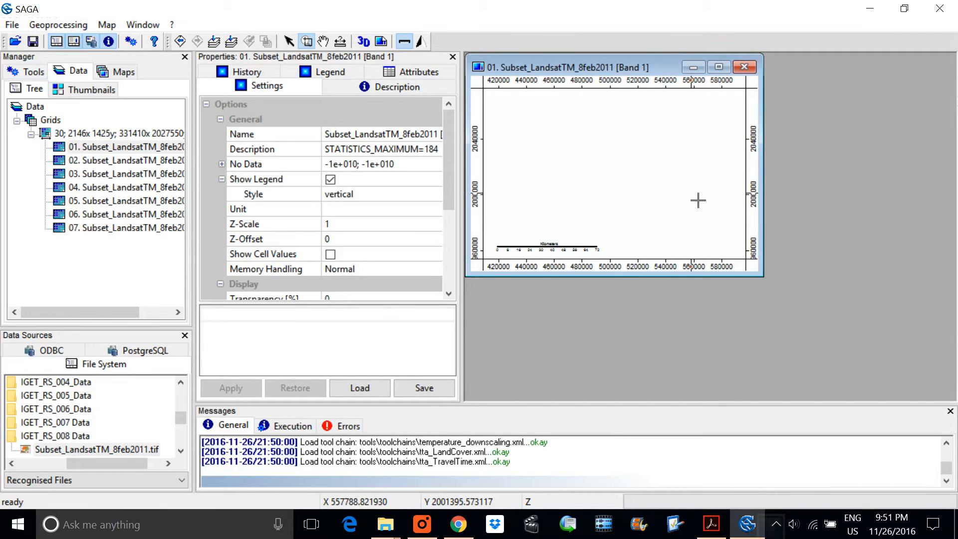
left_click(711, 523)
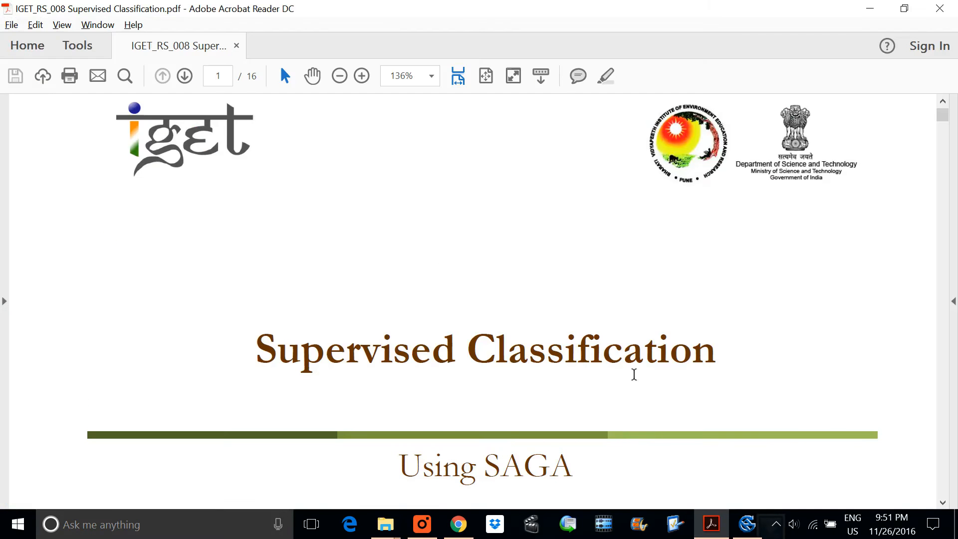
left_click(869, 9)
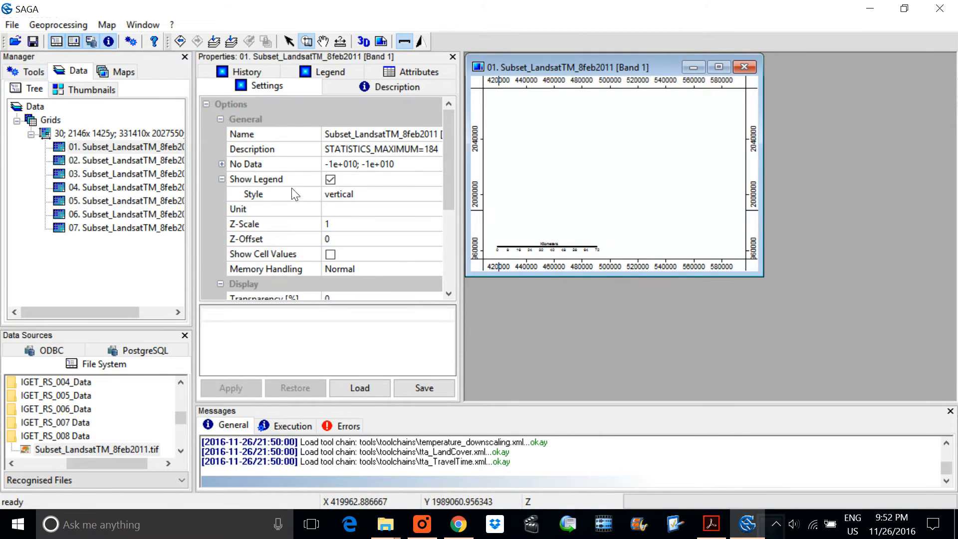
Step: Search the geoprocessing tools by name for "rgb composite" and open the RGB Composite tool
left_click(79, 24)
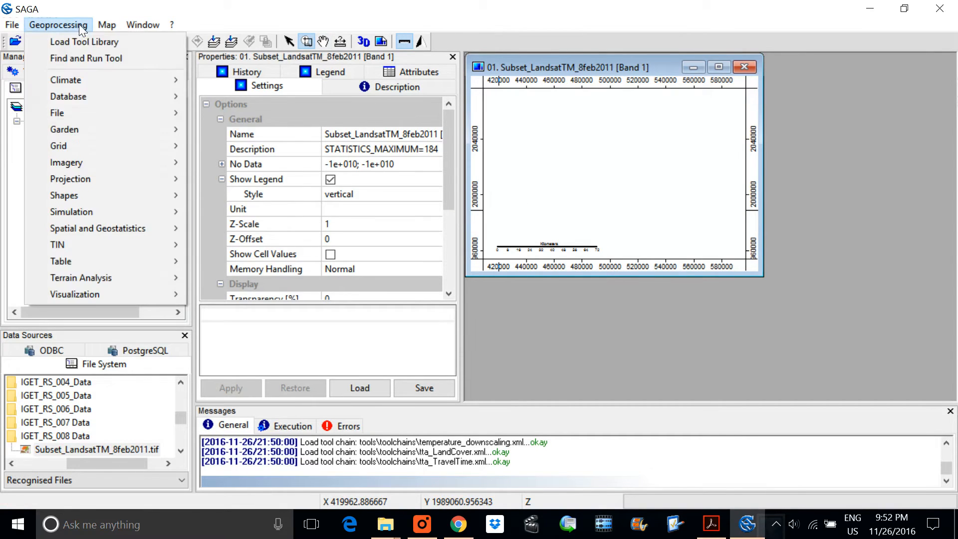
left_click(75, 58)
left_click(584, 123)
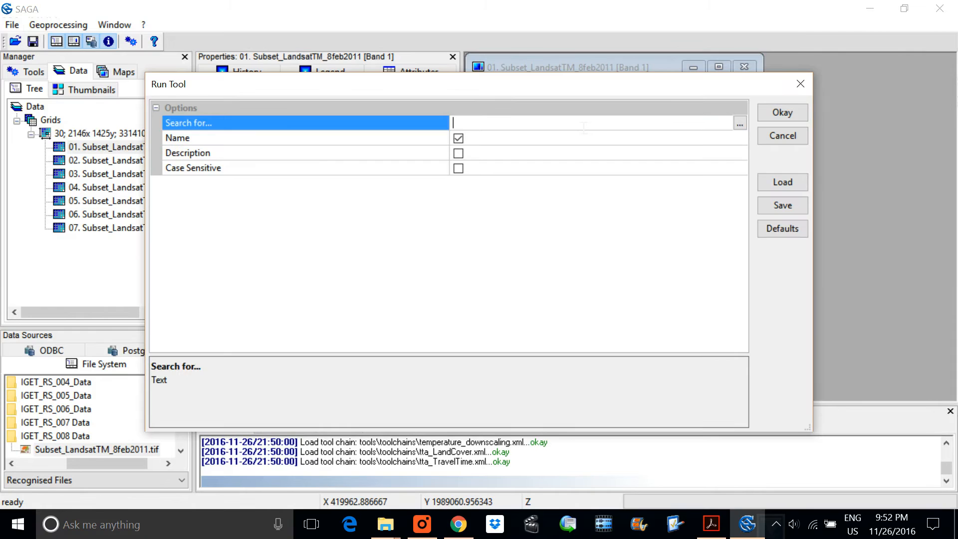
type("rgb composite")
key("Return")
key("Return")
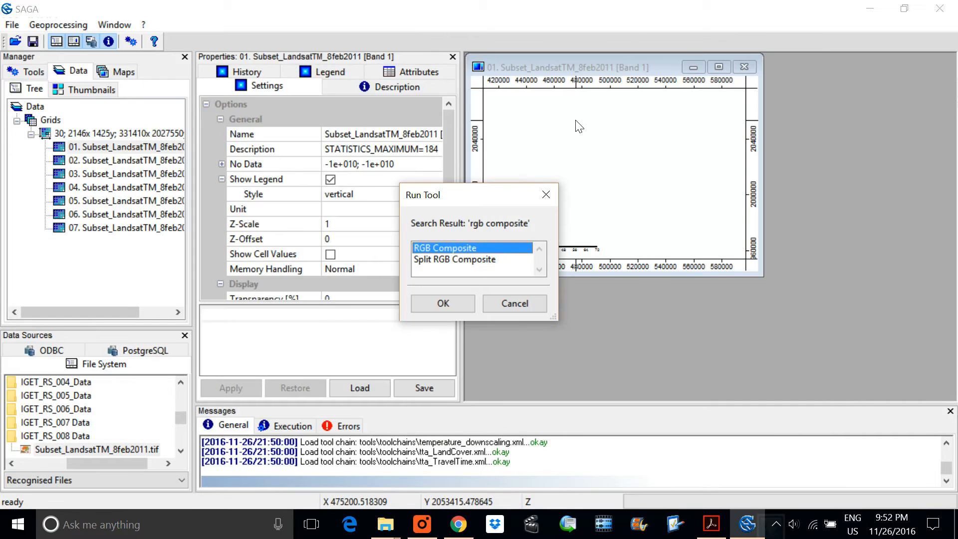
left_click(443, 303)
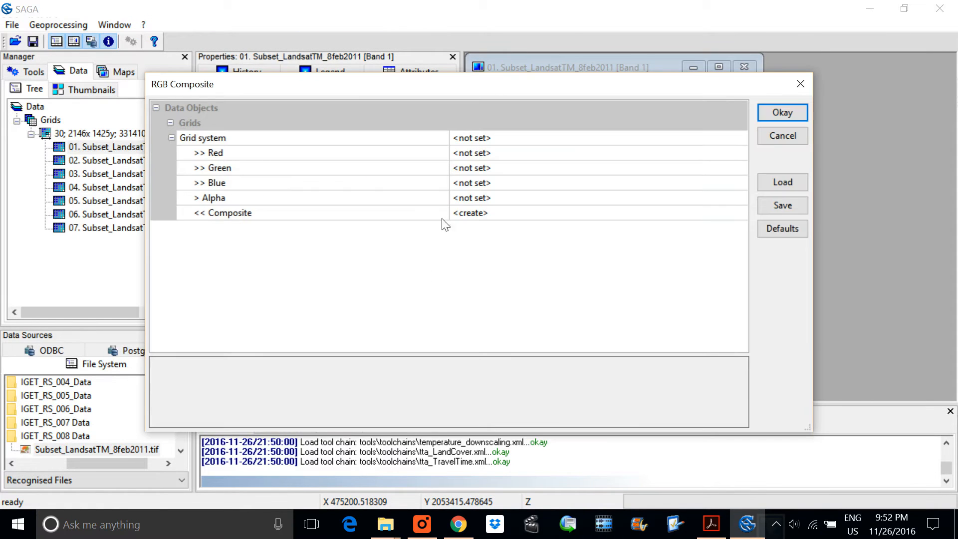
Step: Create an RGB composite on the 30; 2146x 1425y; 331410x 2027550y grid system with Band 3 as red, Band 5 as green and Band 2 as blue
left_click(540, 138)
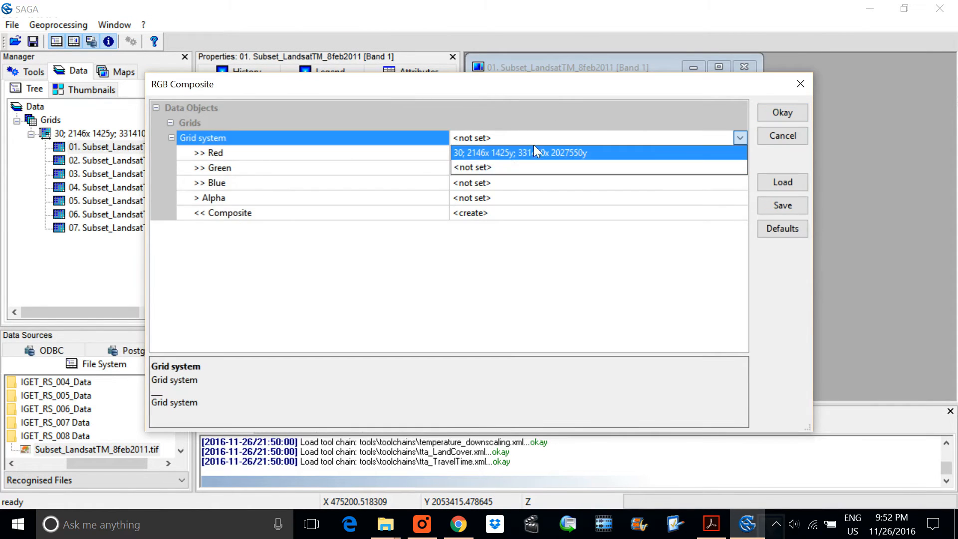
left_click(533, 151)
left_click(503, 153)
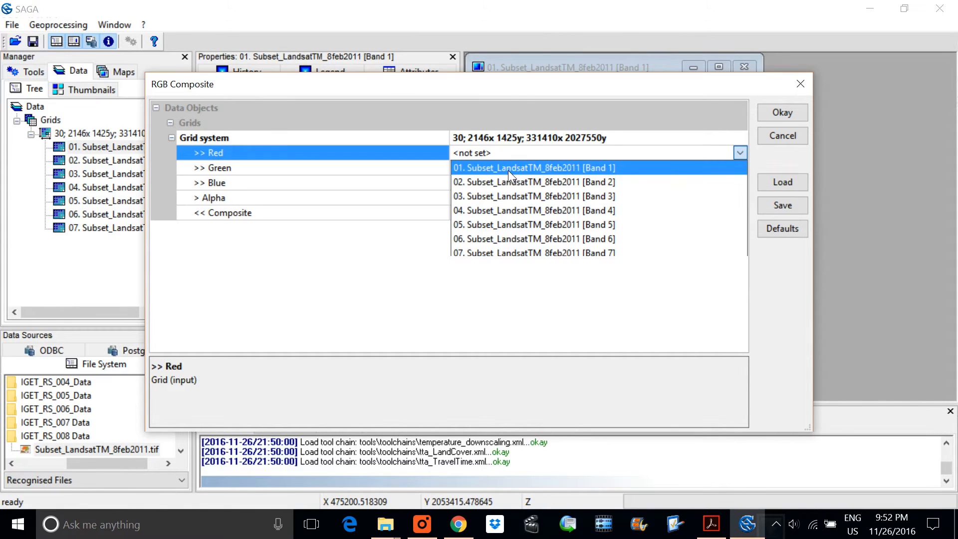
left_click(593, 196)
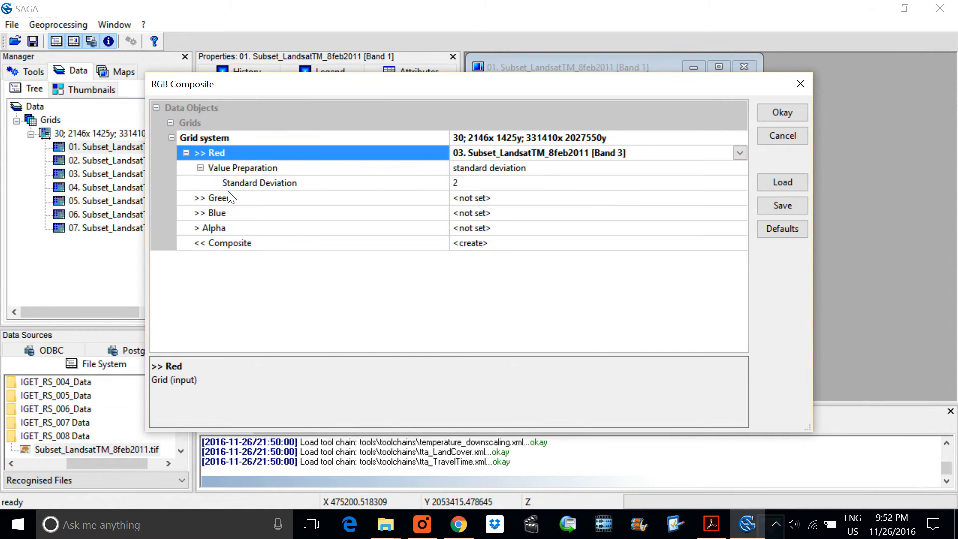
left_click(521, 200)
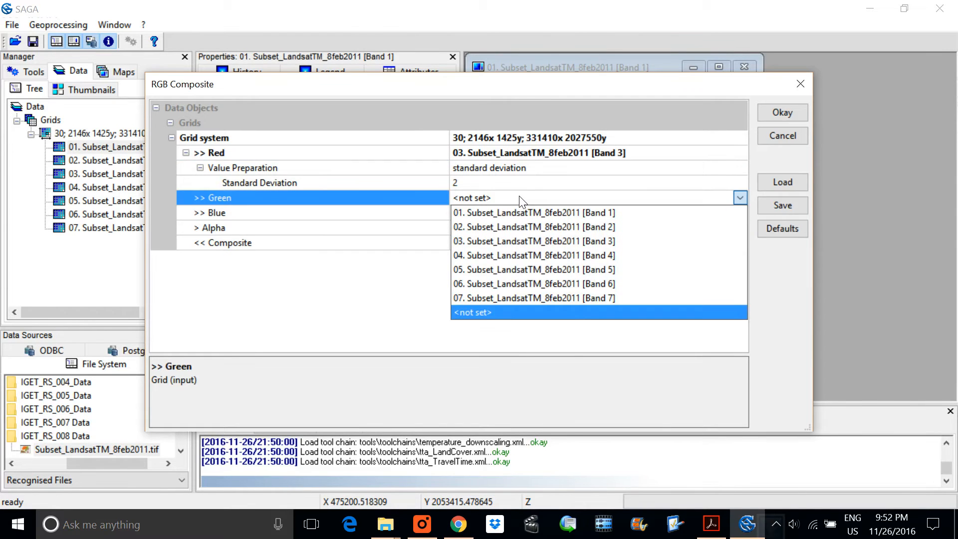
left_click(597, 267)
left_click(546, 243)
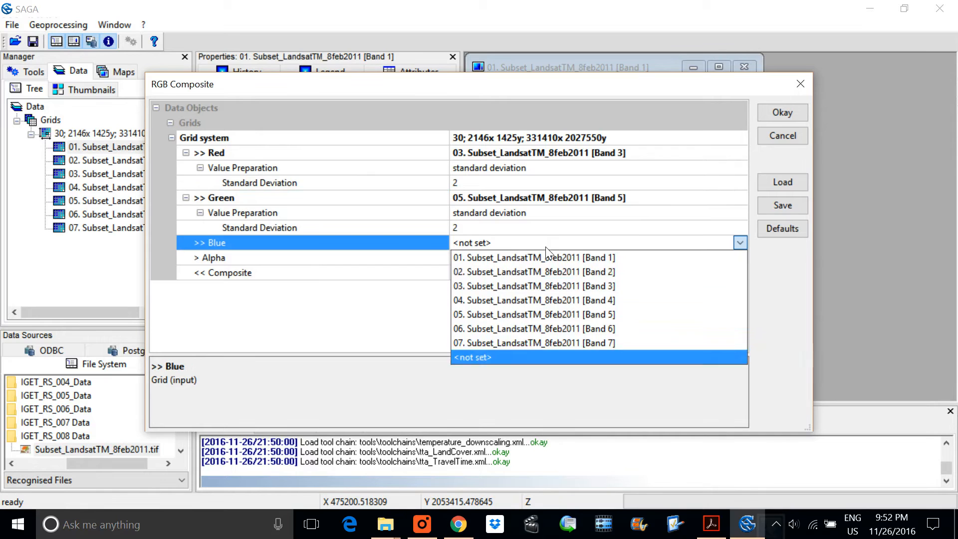
left_click(570, 271)
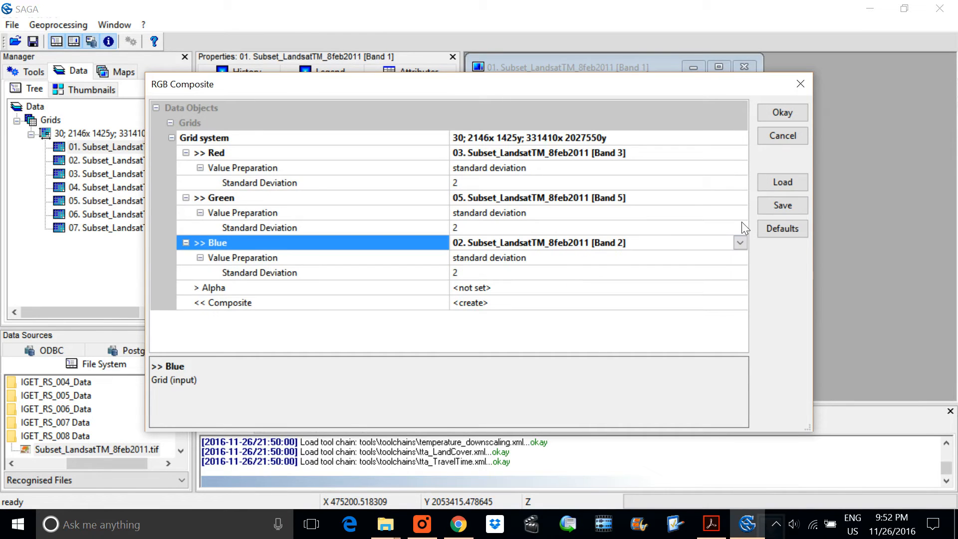
left_click(798, 119)
Step: Display the Composite grid in a new map and maximize its map window to inspect the image
double_click(48, 242)
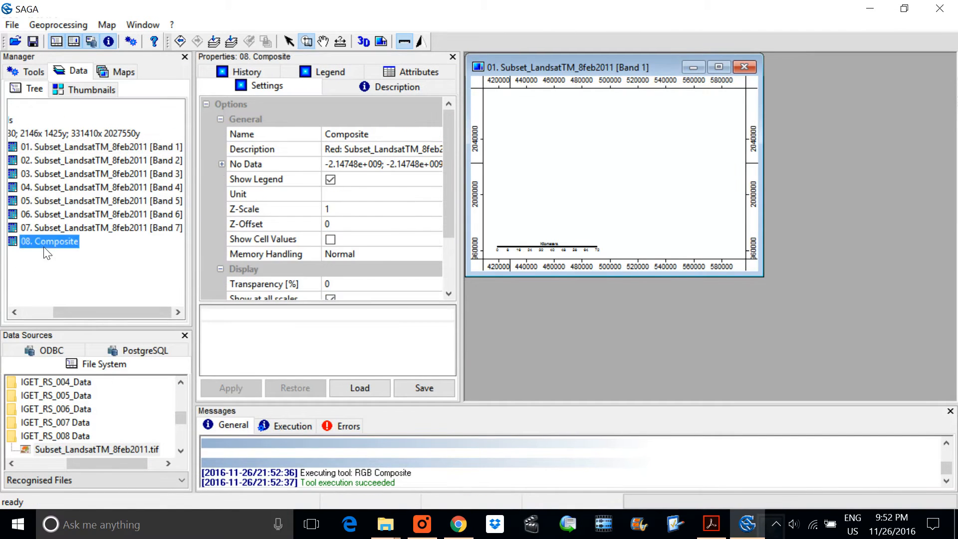
left_click(482, 299)
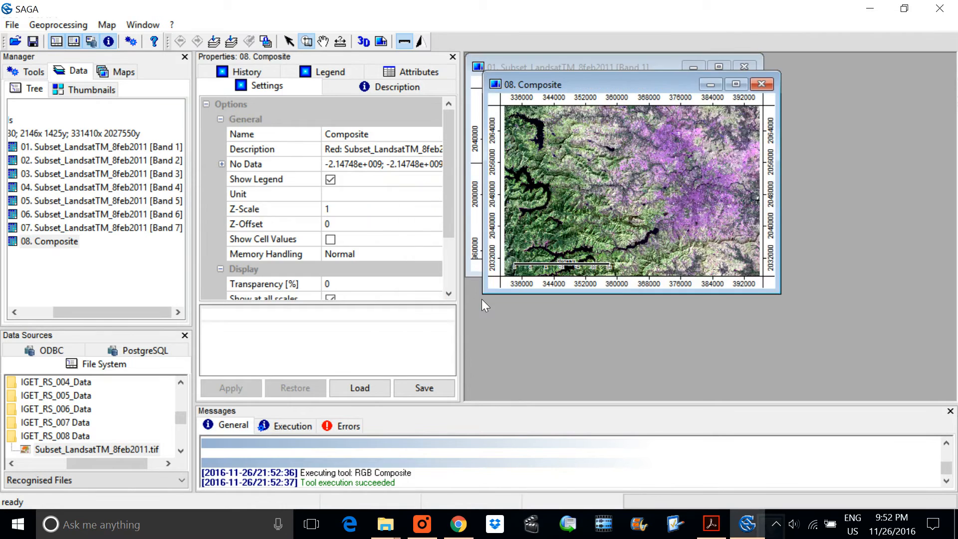
double_click(641, 84)
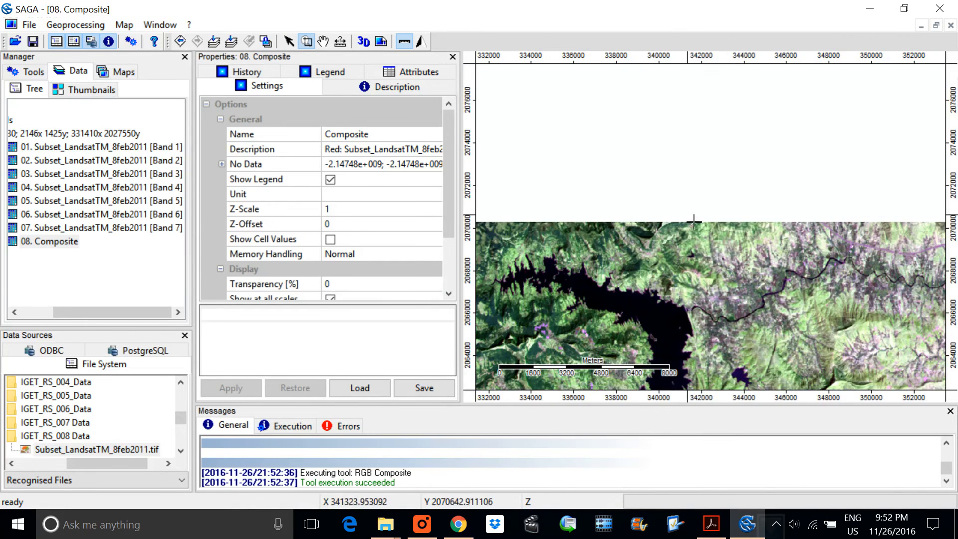
scroll(691, 219, "down", 4)
scroll(671, 205, "up", 2)
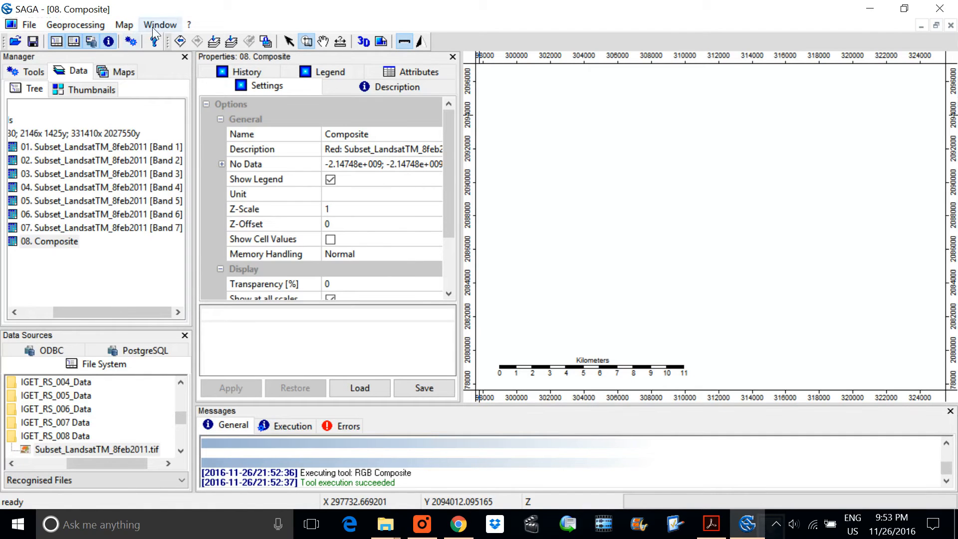
Step: Rerun RGB Composite with Band 4 as red, writing to the existing 08. Composite grid, and display the result in a new map
left_click(75, 25)
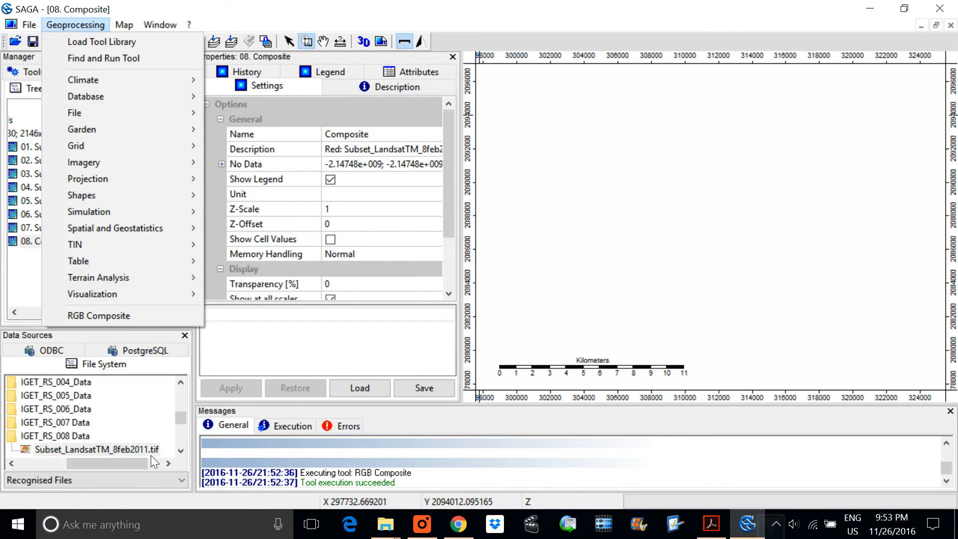
left_click(100, 315)
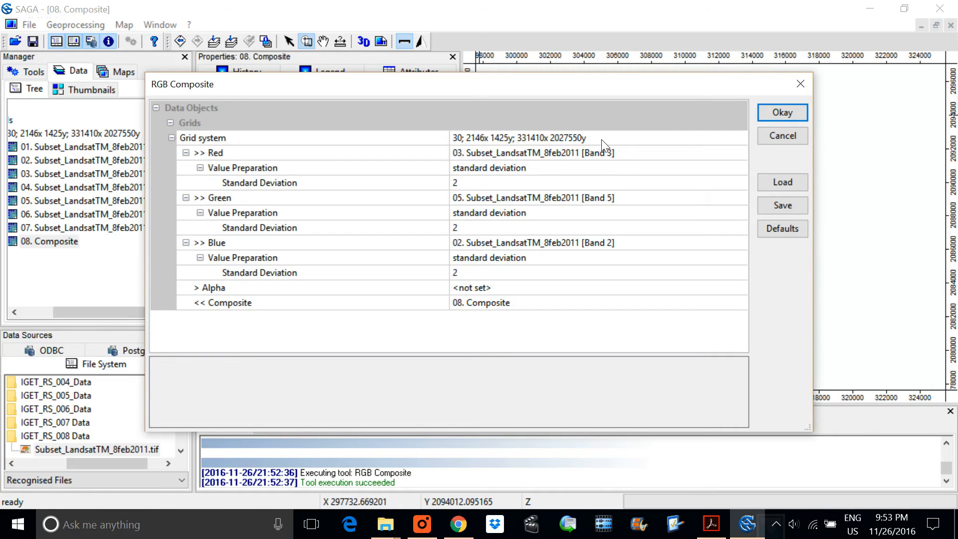
left_click(606, 152)
left_click(619, 305)
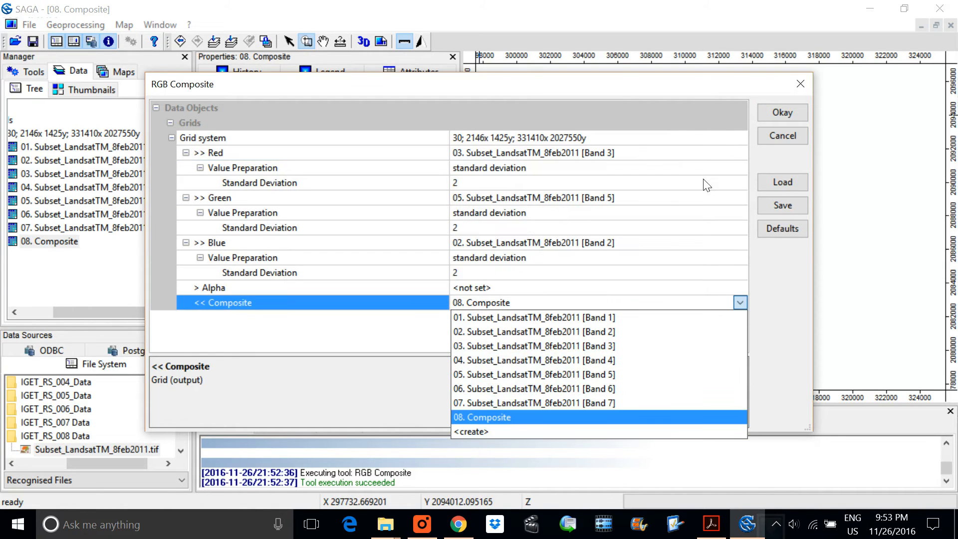
left_click(598, 186)
left_click(613, 155)
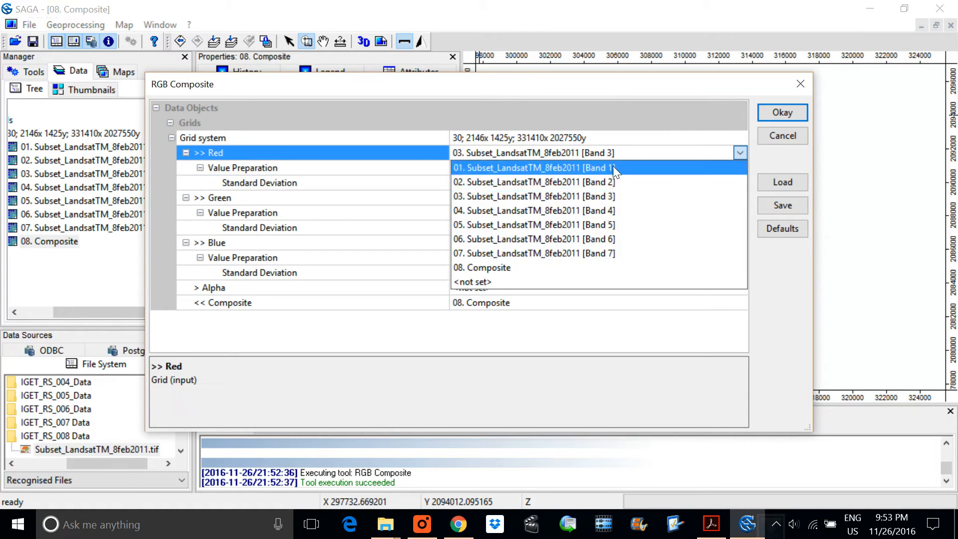
left_click(621, 213)
left_click(783, 113)
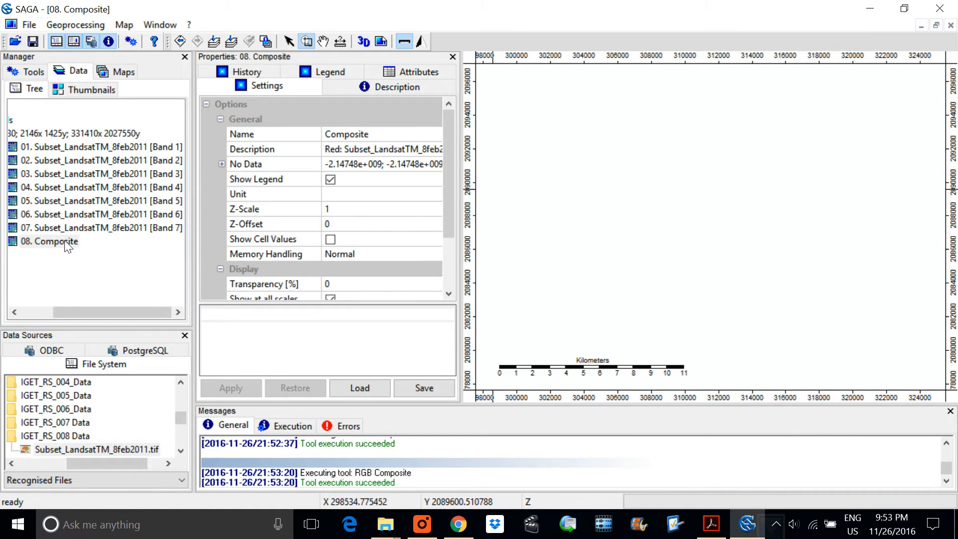
double_click(44, 244)
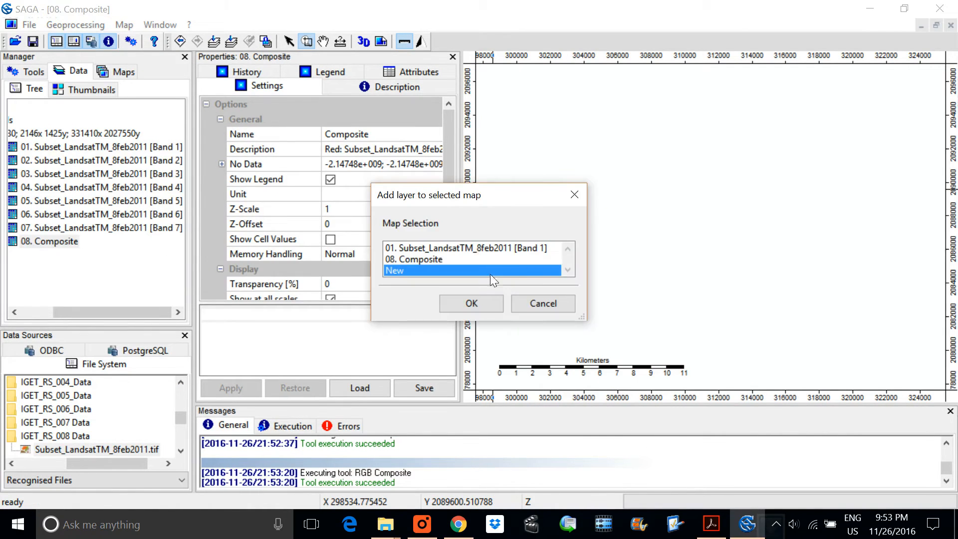
left_click(471, 303)
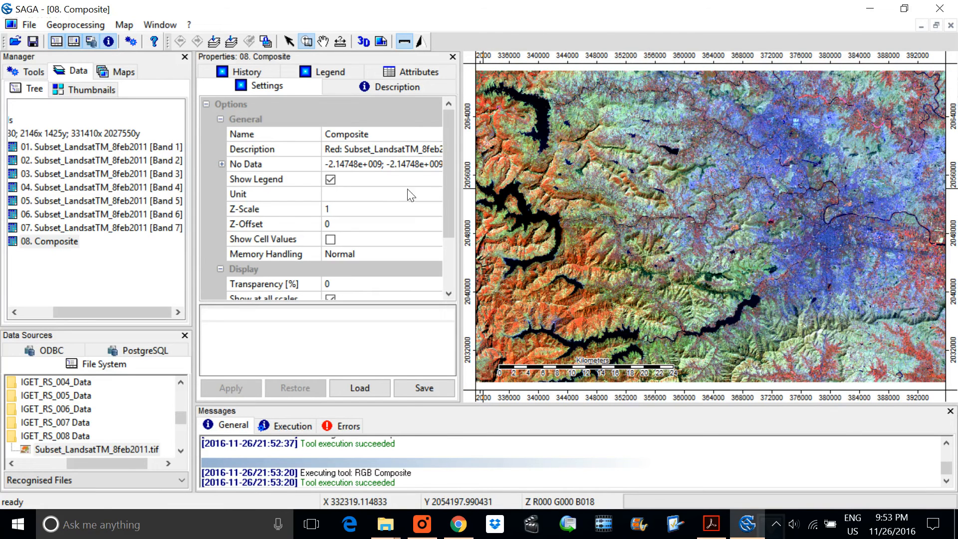
Step: Delete the Subset_LandsatTM_8feb2011 Band 1 map from the list of open maps
left_click(120, 72)
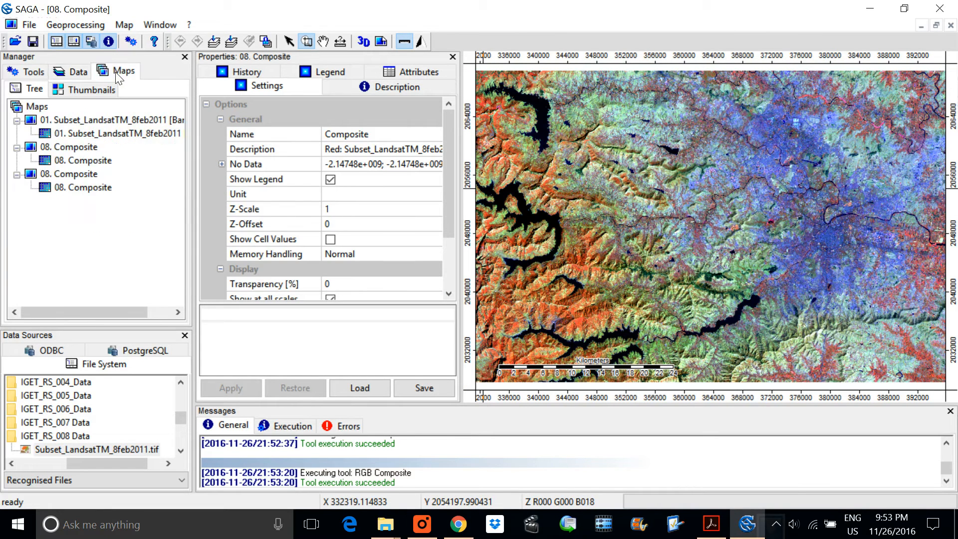
right_click(88, 119)
left_click(59, 147)
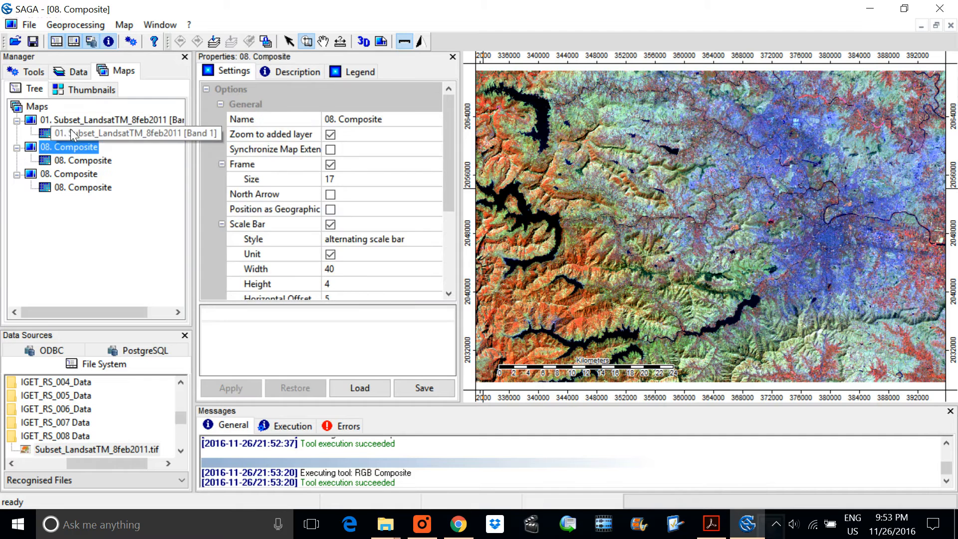
right_click(71, 131)
left_click(81, 117)
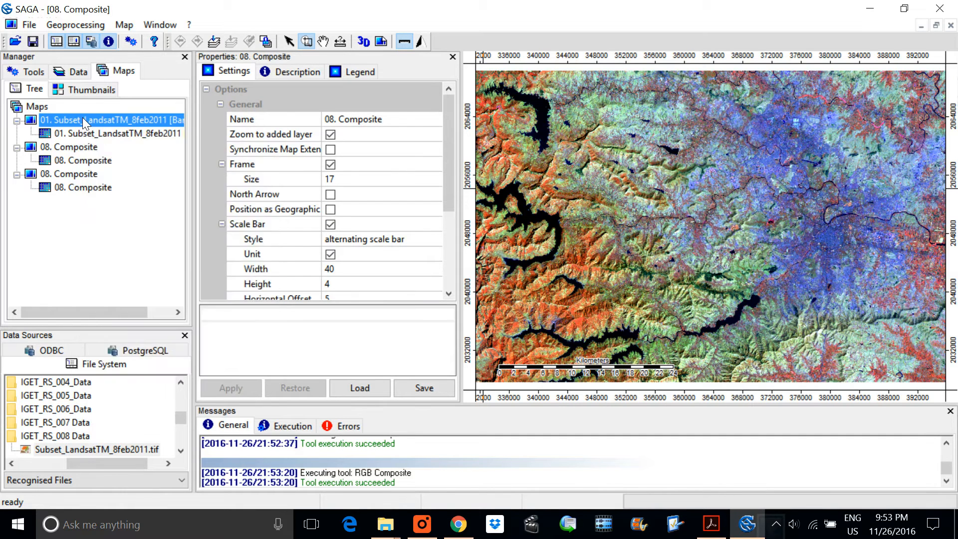
right_click(82, 117)
left_click(119, 148)
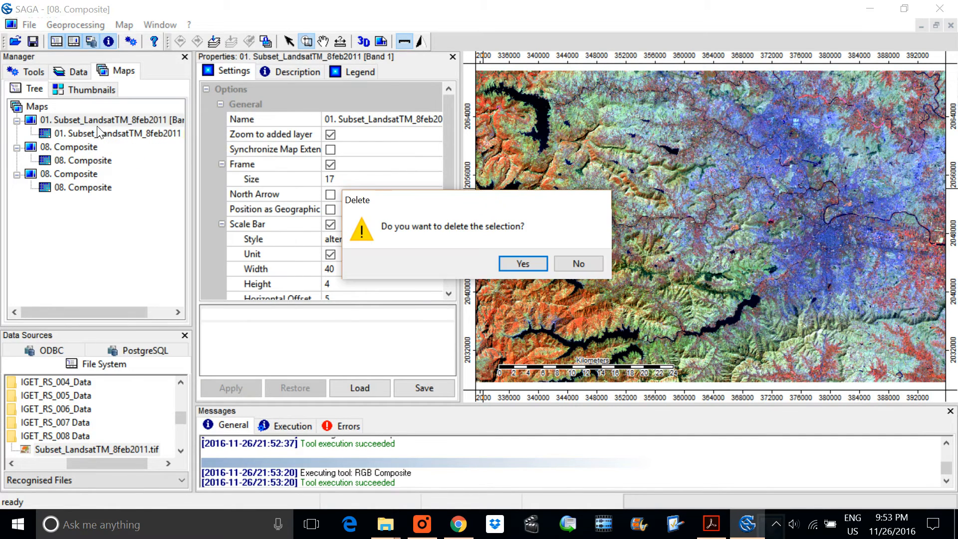
left_click(520, 261)
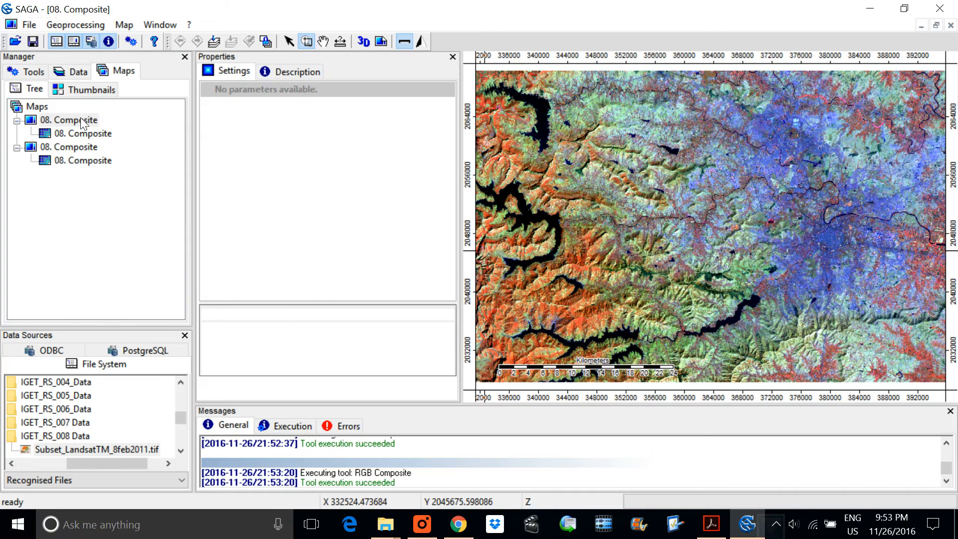
Step: Delete both remaining 08. Composite maps so that the map workspace is empty
right_click(82, 119)
left_click(127, 149)
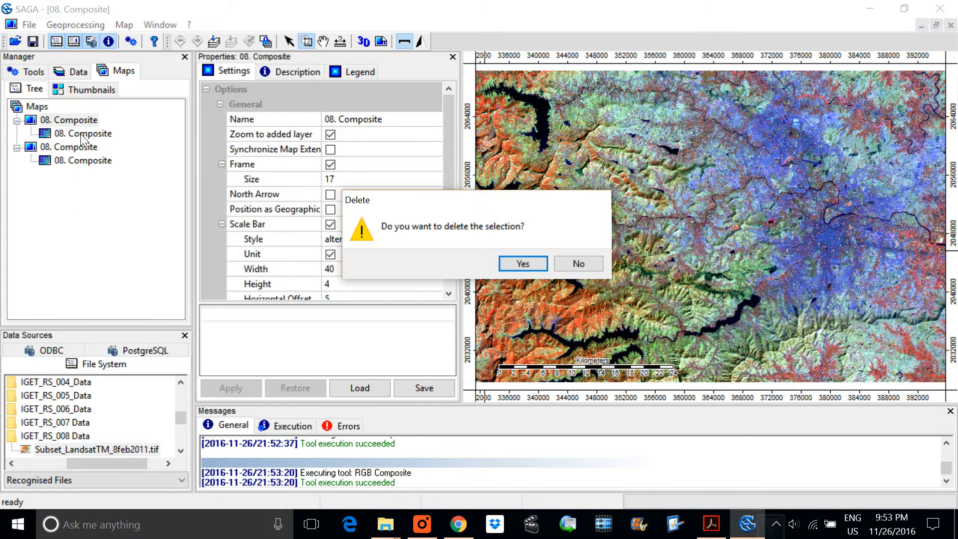
left_click(519, 263)
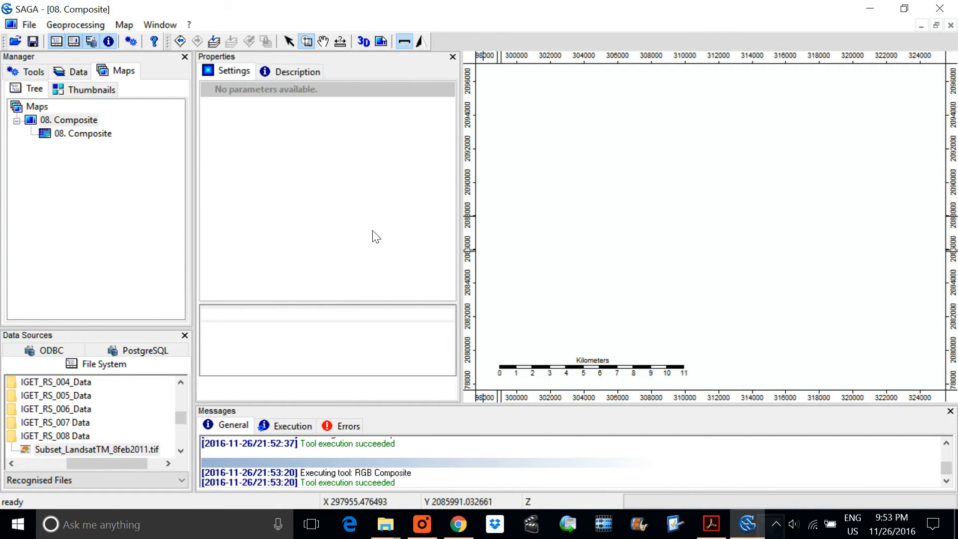
right_click(98, 121)
left_click(133, 146)
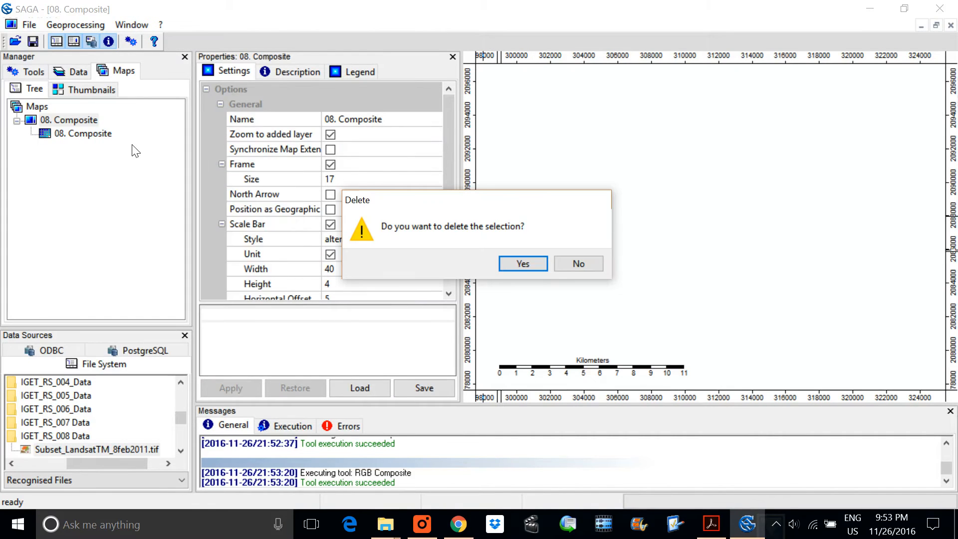
left_click(522, 259)
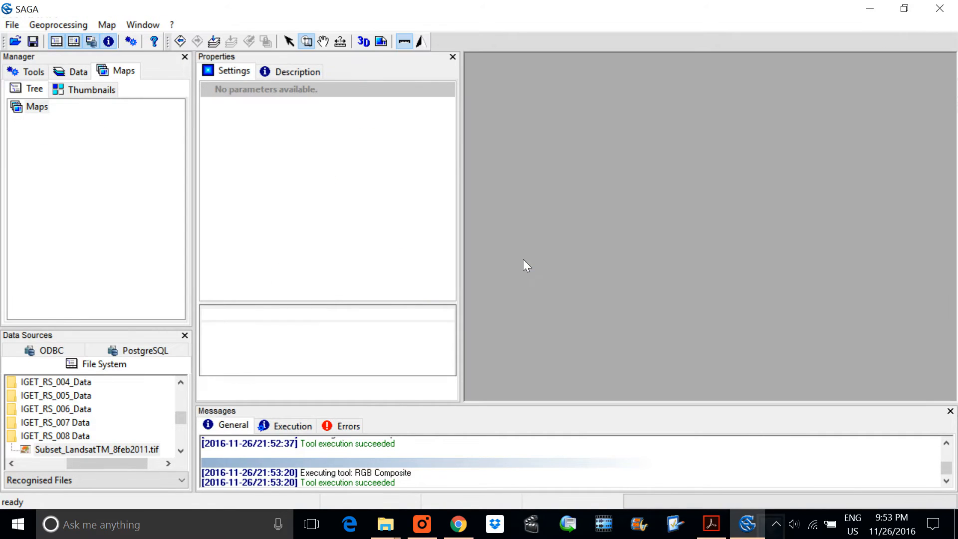
Step: Display the 08. Composite grid in a fresh map, maximize its window and fit the map to the full extent
left_click(74, 77)
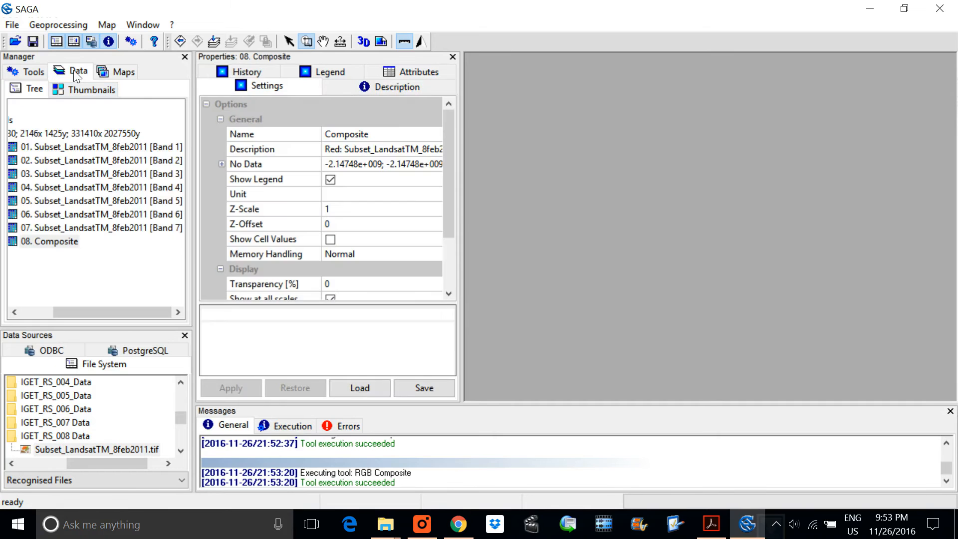
double_click(56, 239)
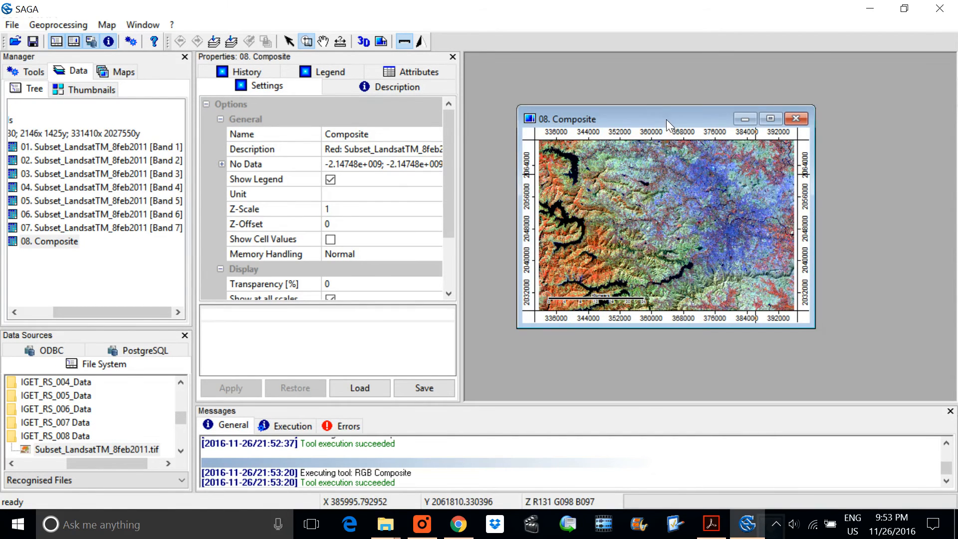
double_click(666, 119)
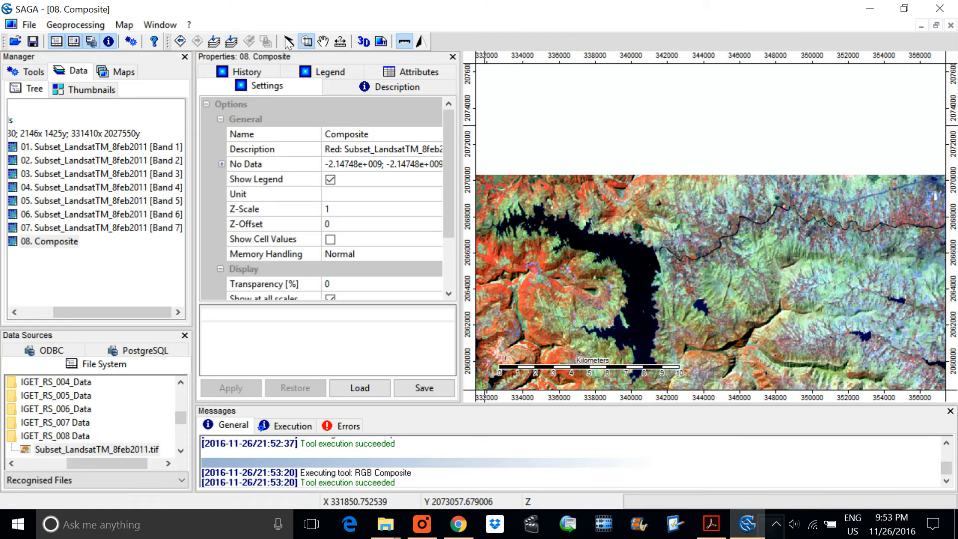
left_click(219, 44)
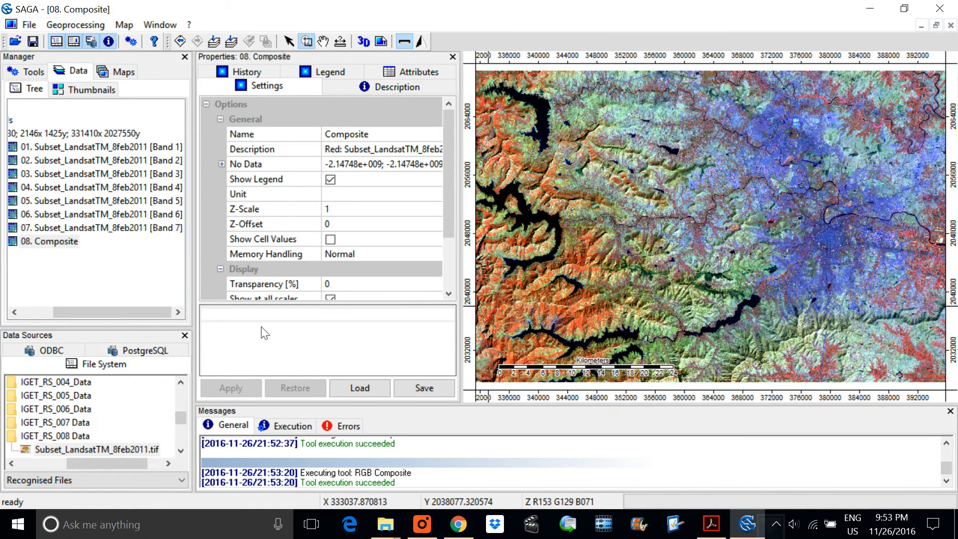
Step: Narrow the manager and properties areas to enlarge the map workspace, and show the list of open maps
left_click_drag(203, 344, 140, 344)
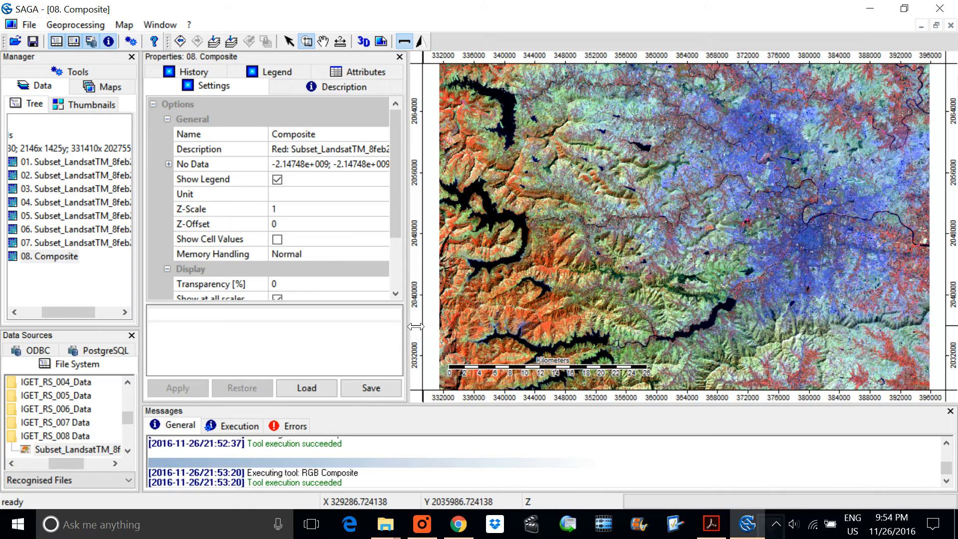
left_click_drag(404, 323, 345, 326)
left_click(110, 86)
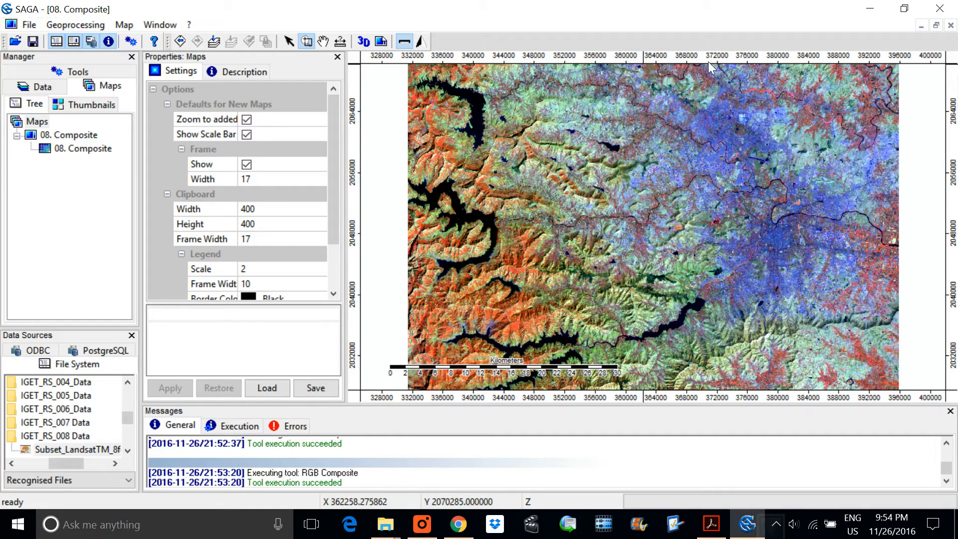
Step: Examine the reservoirs and surrounding hills in the western part of the composite at closer zoom, and return to the full extent
left_click(482, 208)
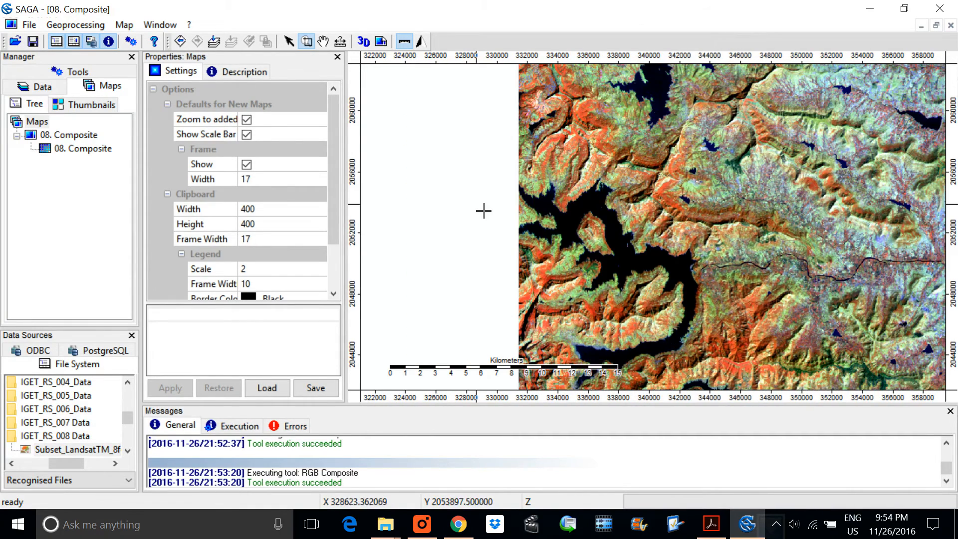
right_click(677, 223)
right_click(677, 224)
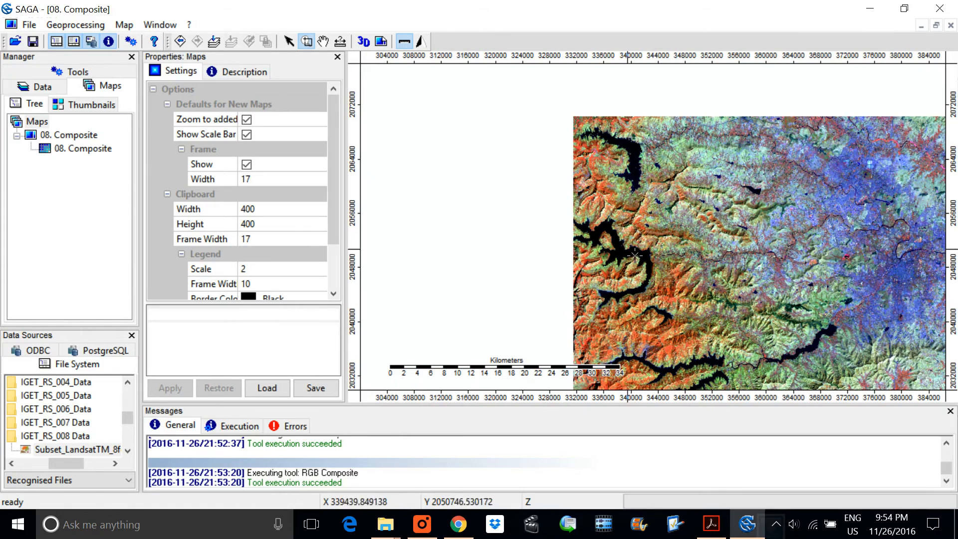
mouse_move(572, 227)
left_mouse_down()
mouse_move(601, 253)
mouse_move(683, 287)
left_mouse_up()
right_click(634, 180)
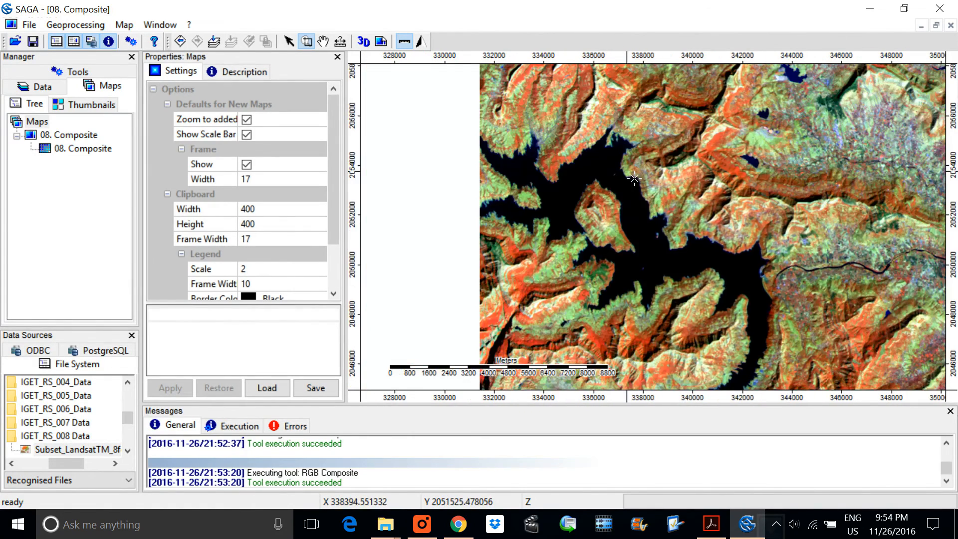
right_click(633, 179)
left_click(681, 343)
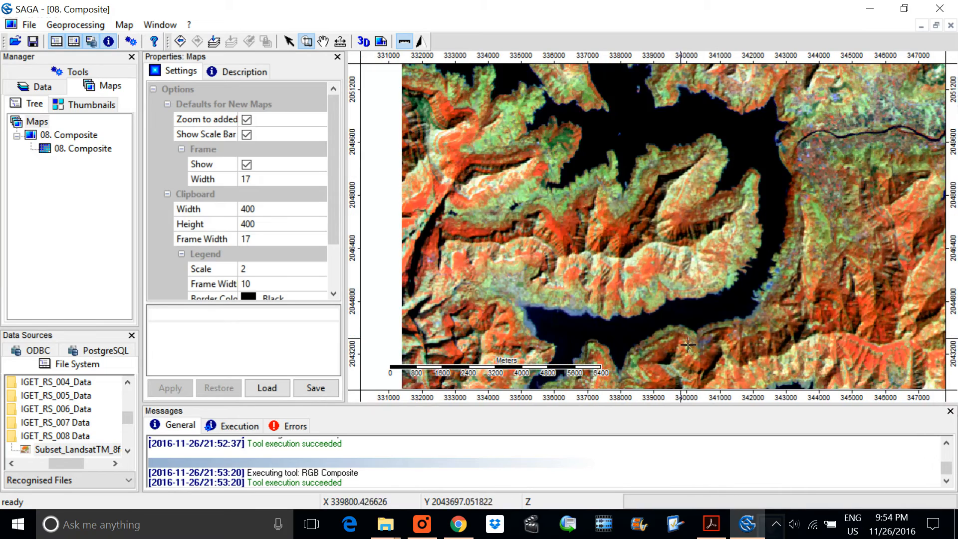
left_click(698, 281)
right_click(543, 246)
right_click(548, 250)
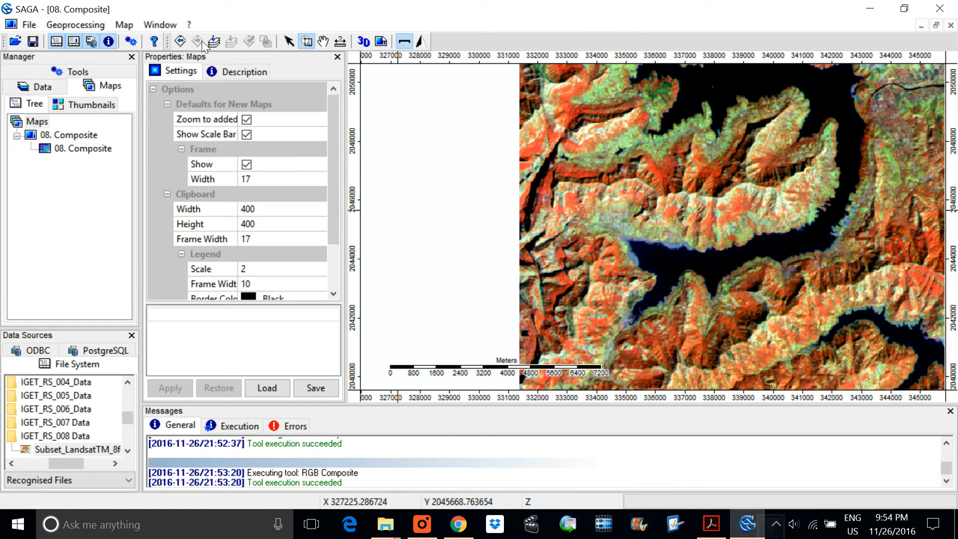
left_click(215, 42)
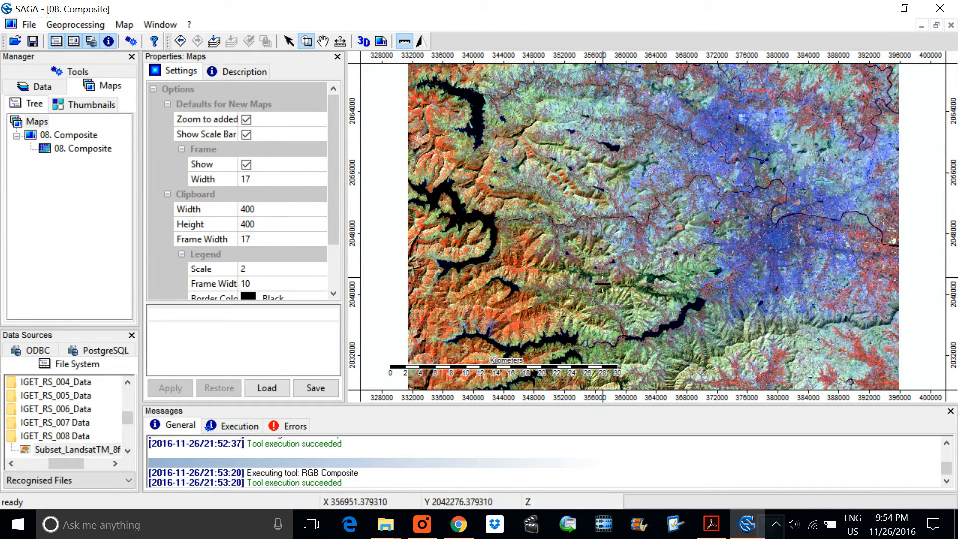
Step: Find the Create New Shapes Layer tool in the Tools group of the Shapes library, widening the manager area, and show its settings
left_click(48, 86)
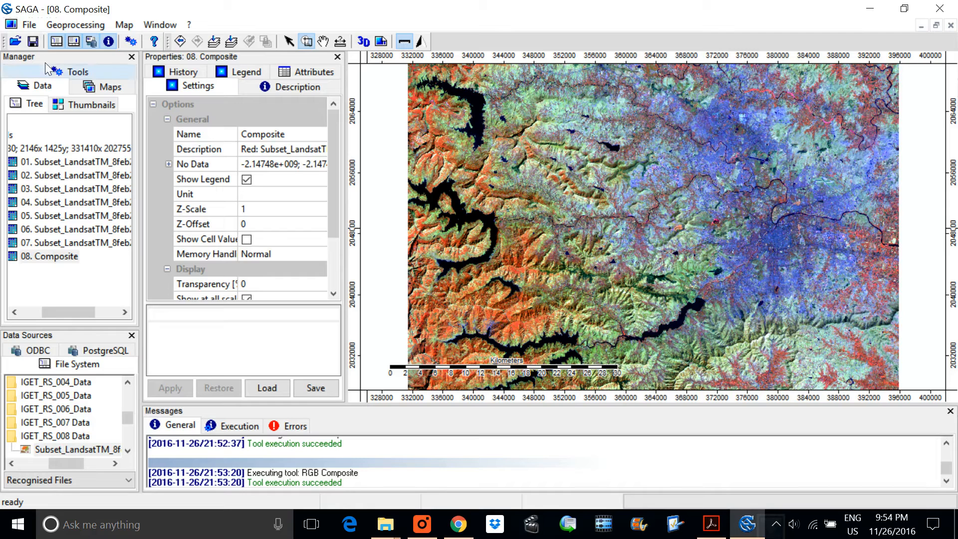
left_click(76, 74)
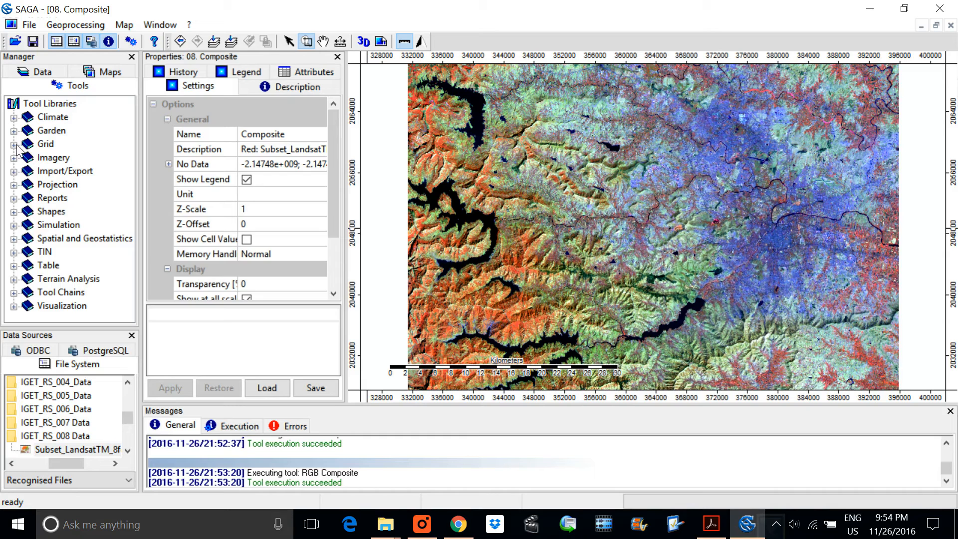
left_click(14, 211)
scroll(64, 215, "down", 2)
scroll(62, 215, "up", 1)
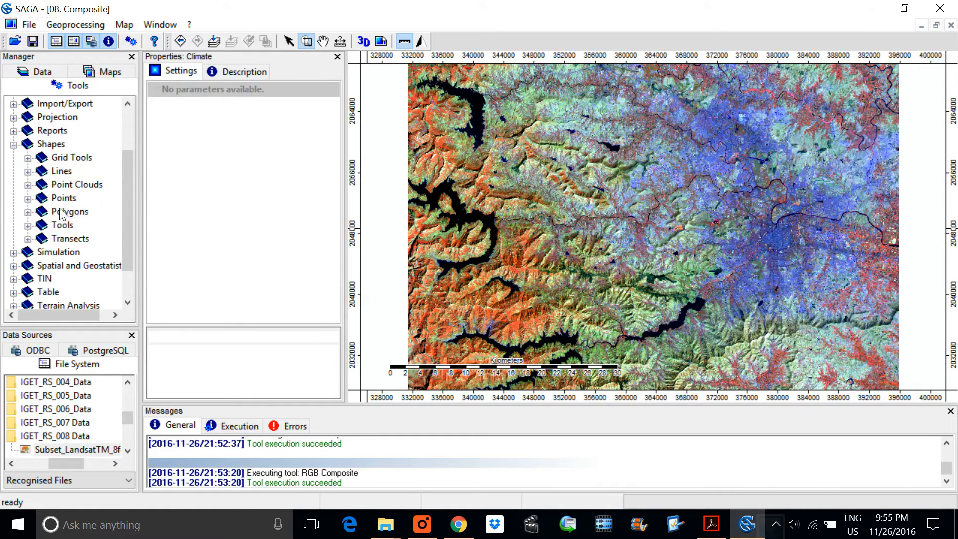
left_click(28, 225)
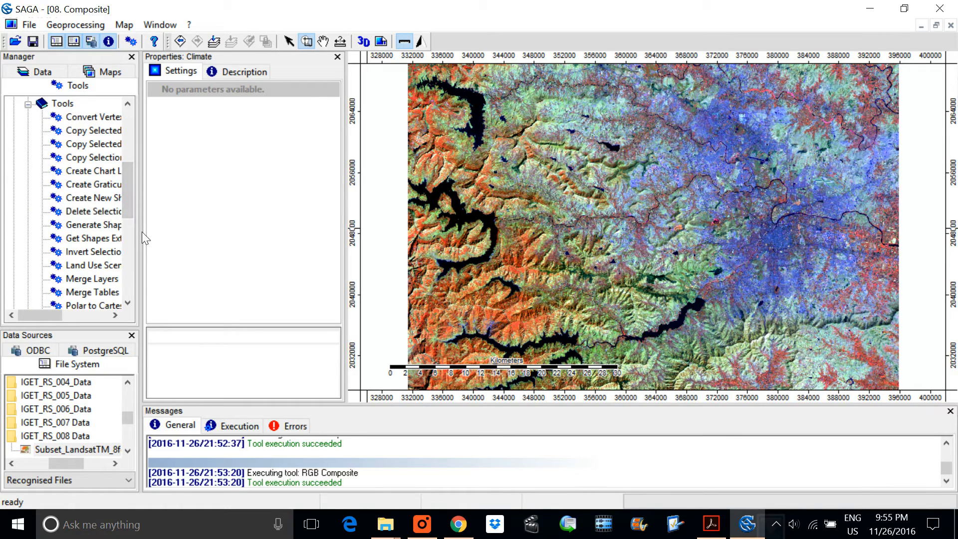
left_click_drag(146, 236, 188, 229)
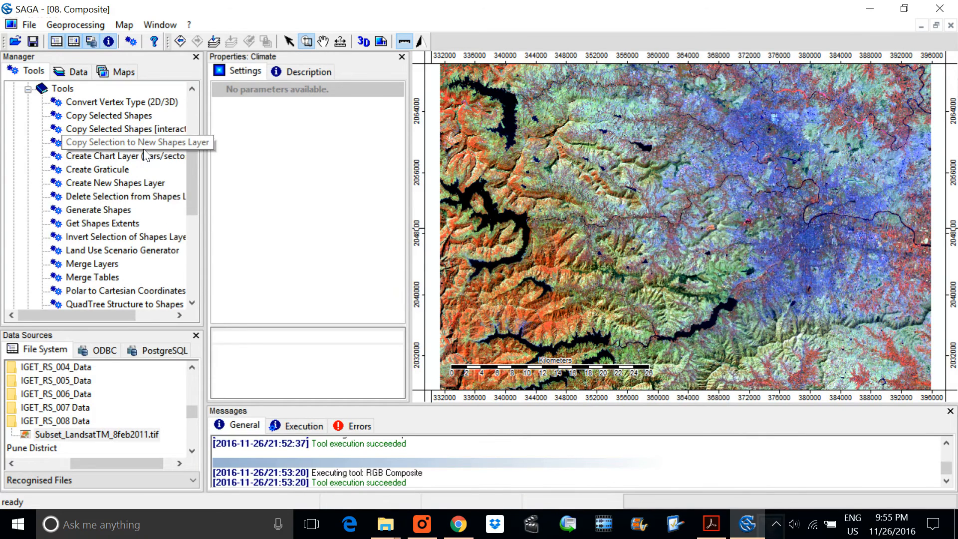
left_click(123, 182)
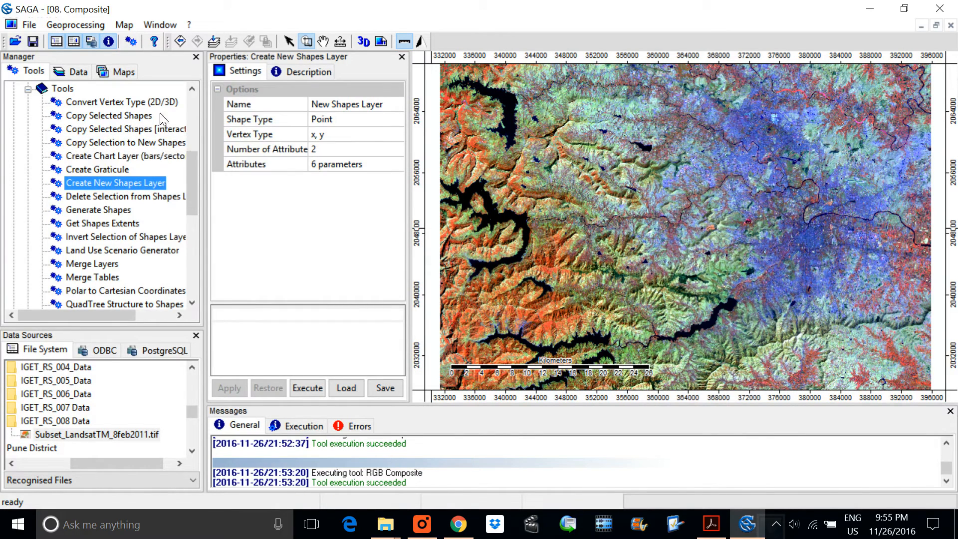
Step: Create a new shapes layer named Signature_Samples with the shape type Polygon
left_click(90, 25)
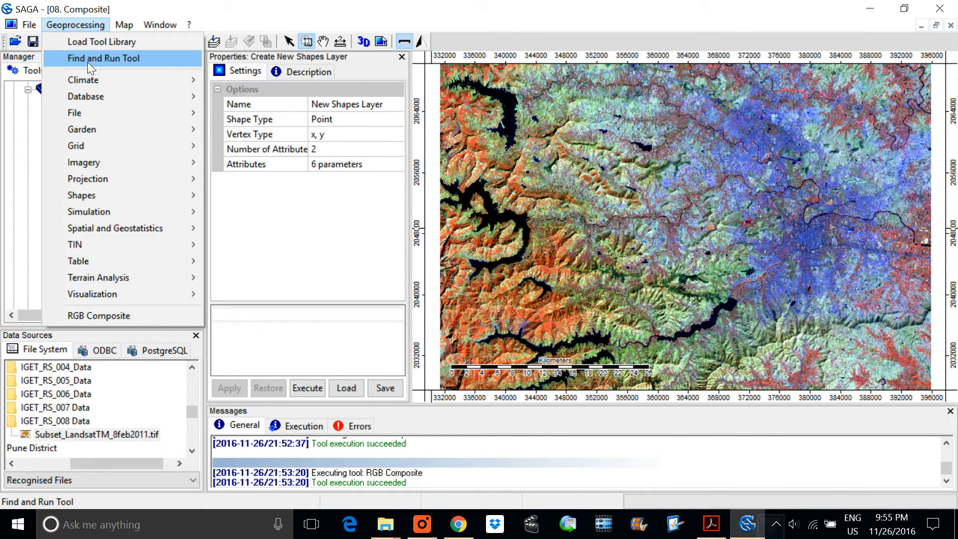
left_click(194, 4)
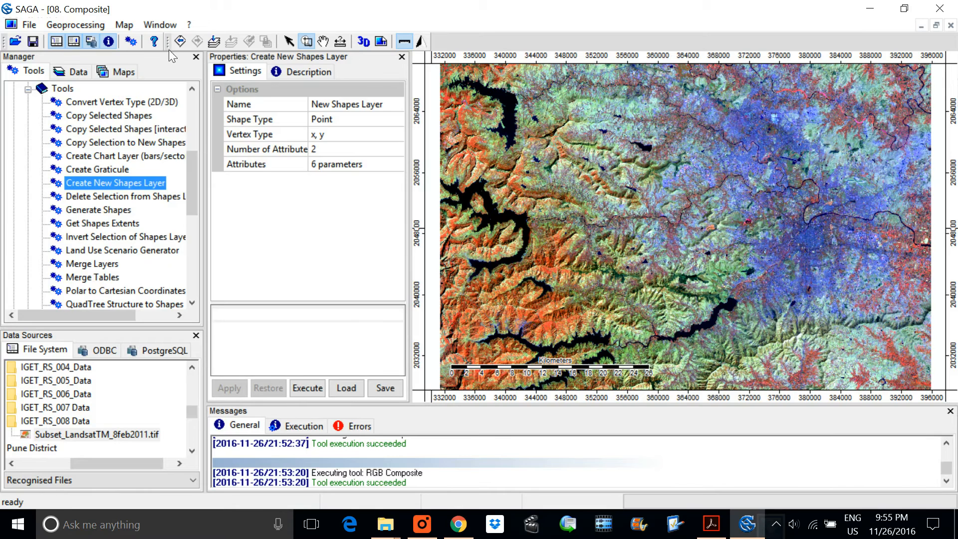
double_click(101, 181)
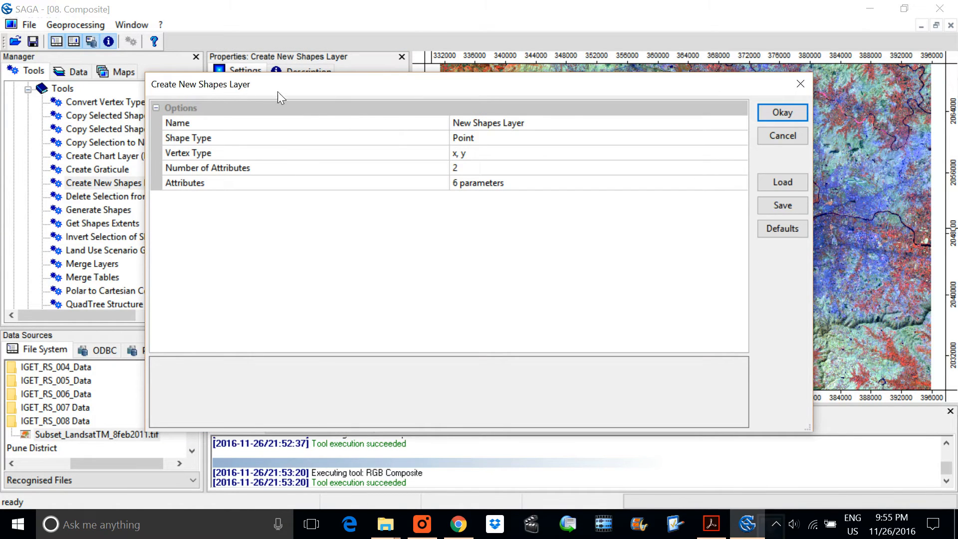
left_click(501, 123)
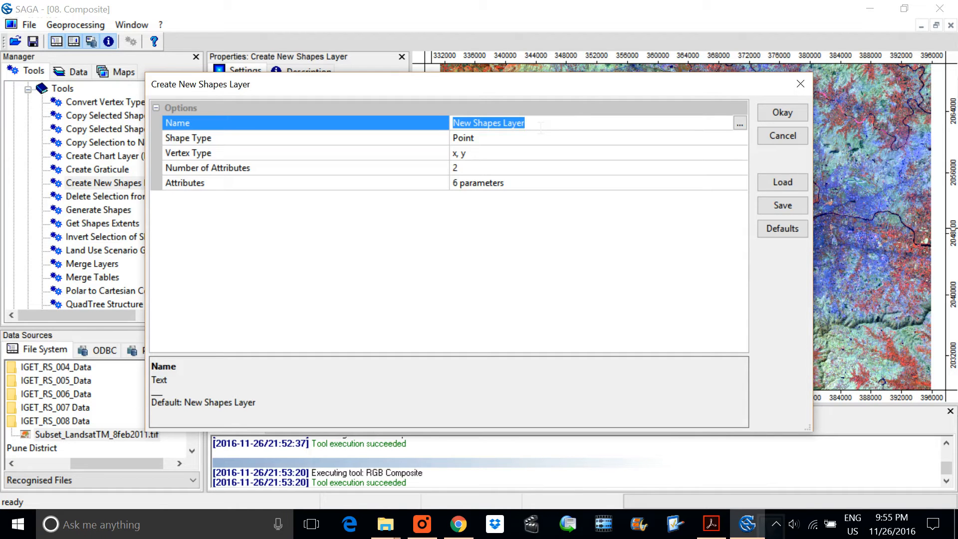
type("Sl")
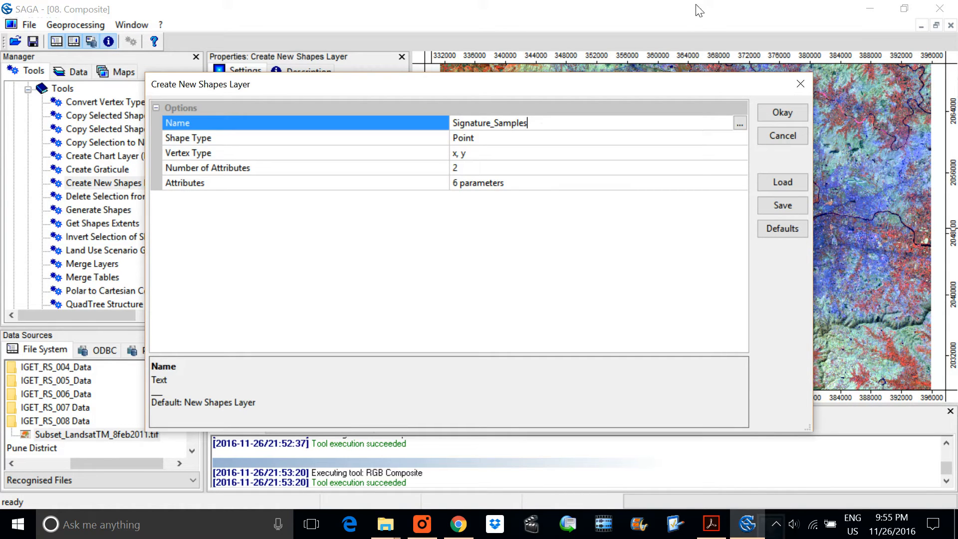
left_click(527, 138)
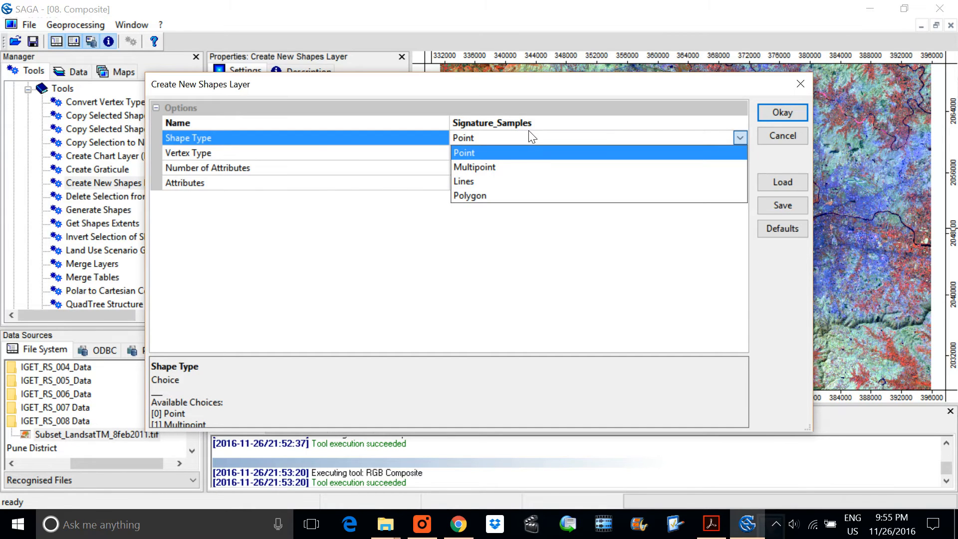
left_click(477, 195)
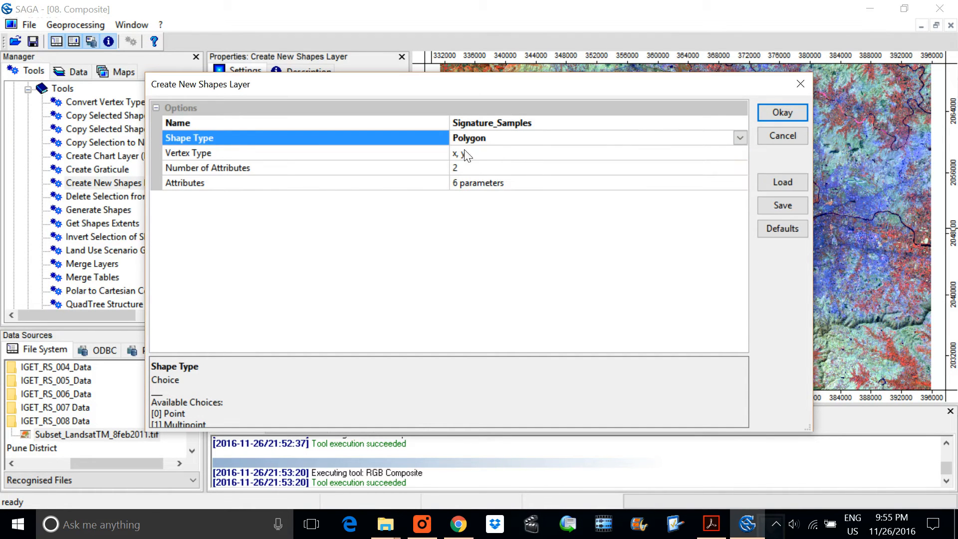
left_click(781, 113)
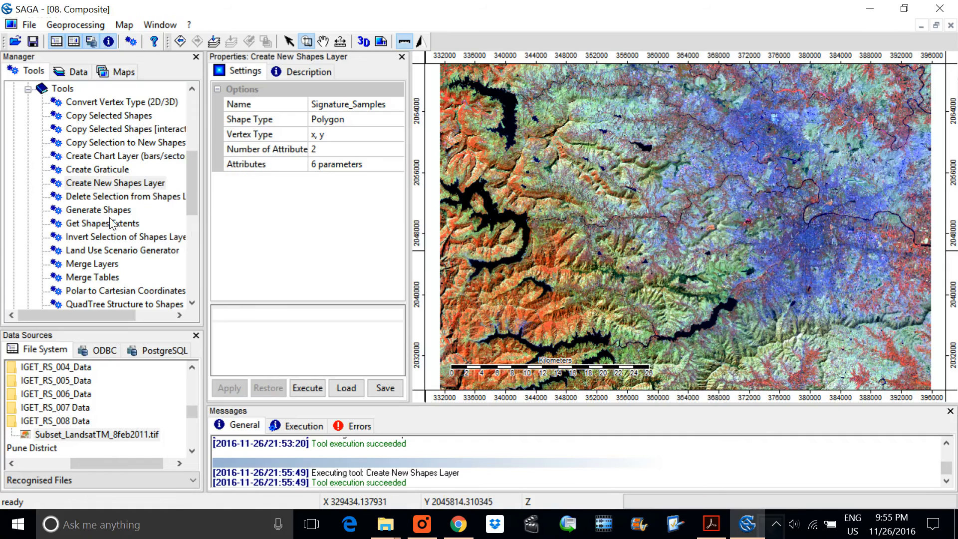
Step: Locate the Signature_Samples polygon layer among the loaded data and check which layers the 08. Composite map holds
left_click(75, 71)
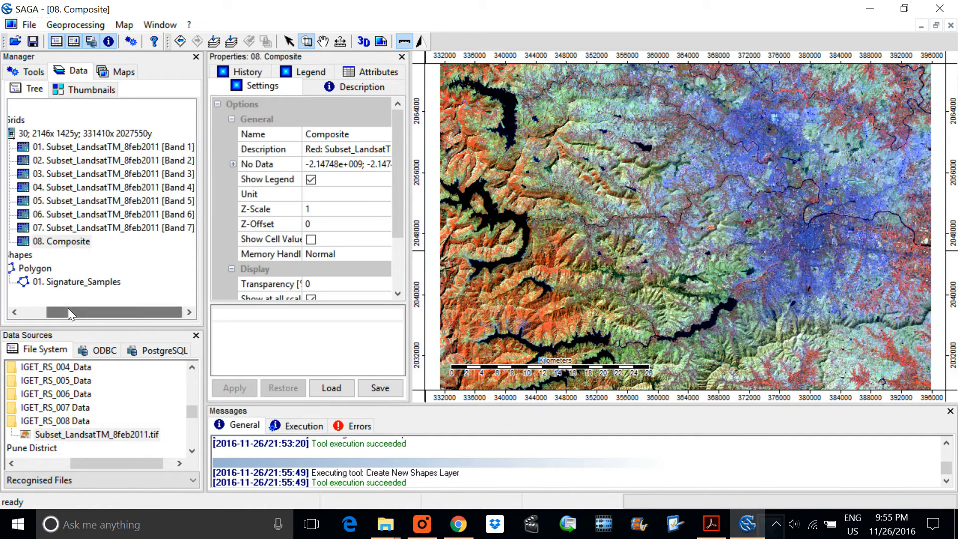
left_click_drag(68, 308, 41, 309)
left_click(100, 280)
right_click(103, 280)
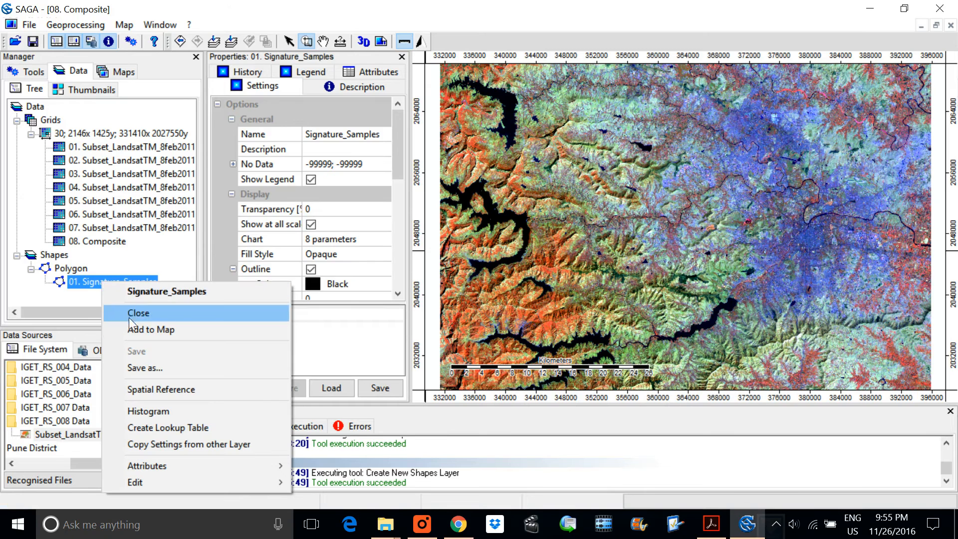
left_click(67, 292)
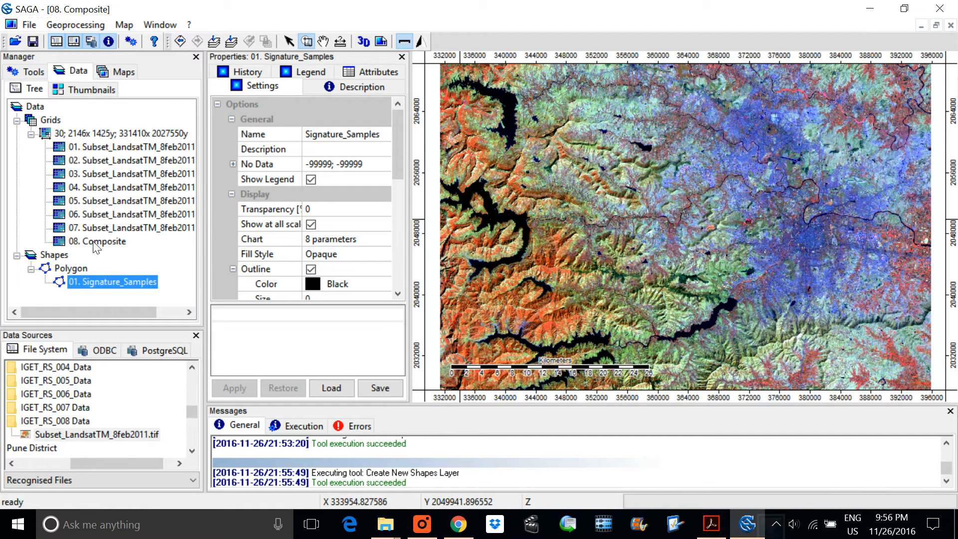
left_click(117, 72)
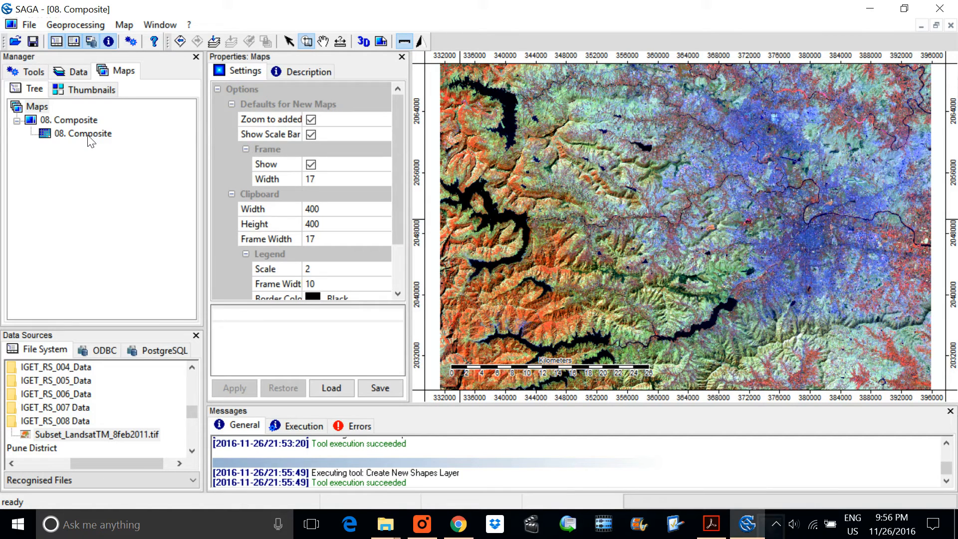
Step: Add the Signature_Samples layer to the existing 08. Composite map and check the map's layer list
left_click(79, 70)
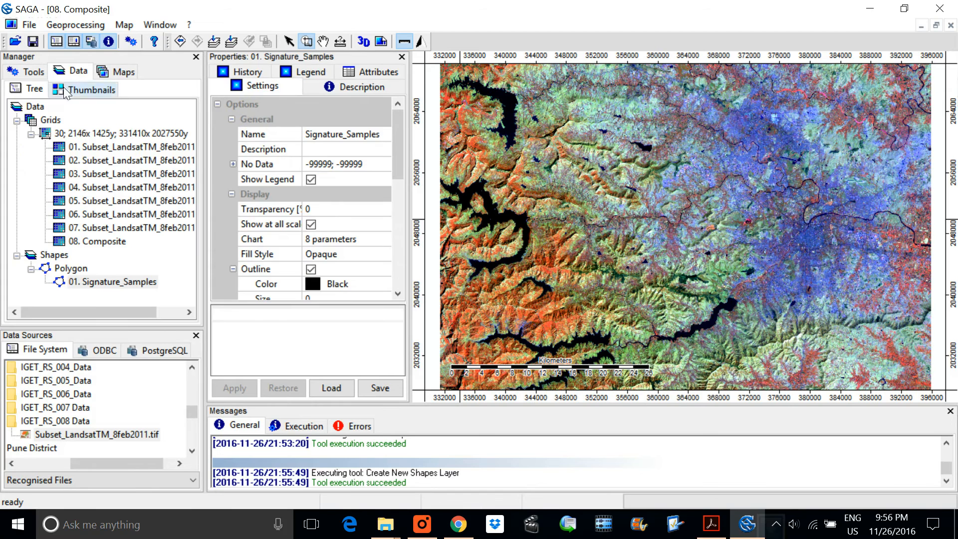
right_click(92, 281)
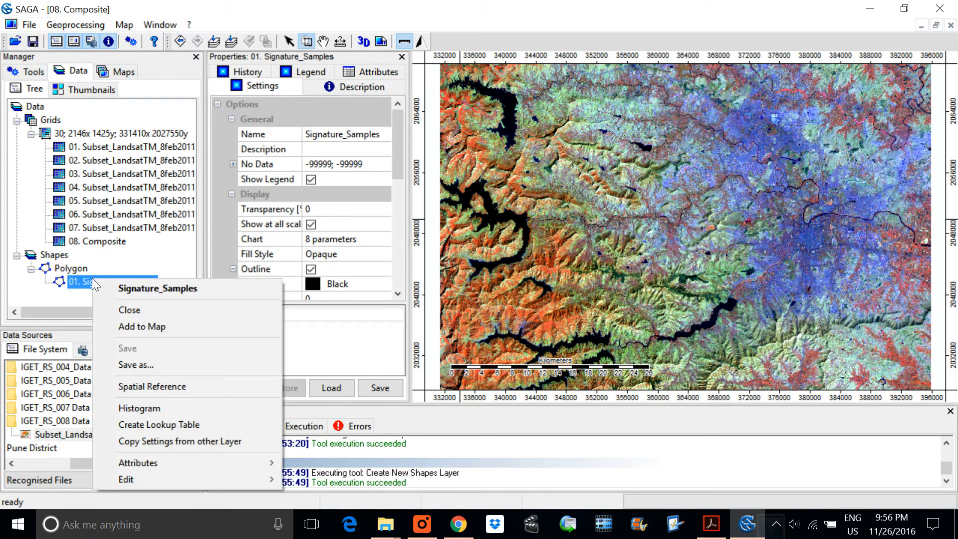
left_click(148, 326)
left_click(478, 248)
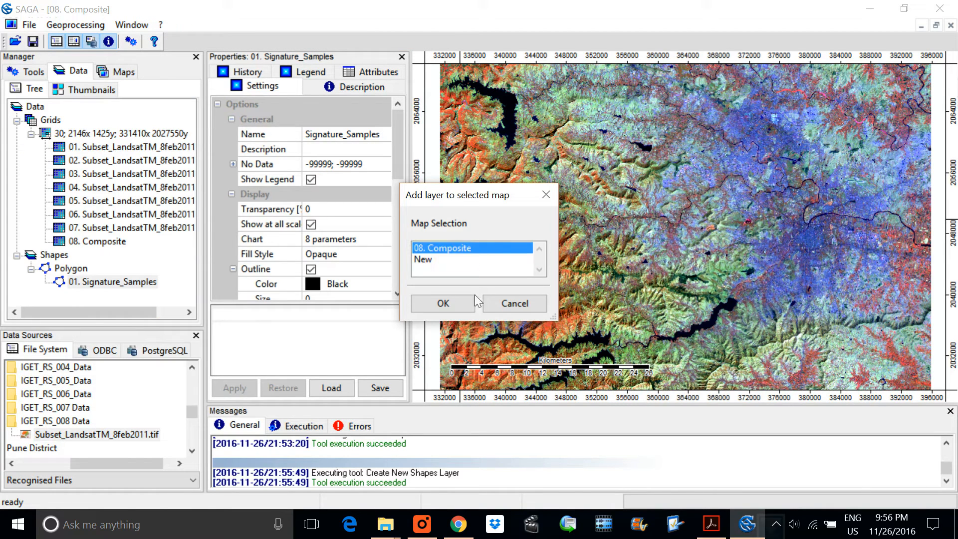
left_click(457, 306)
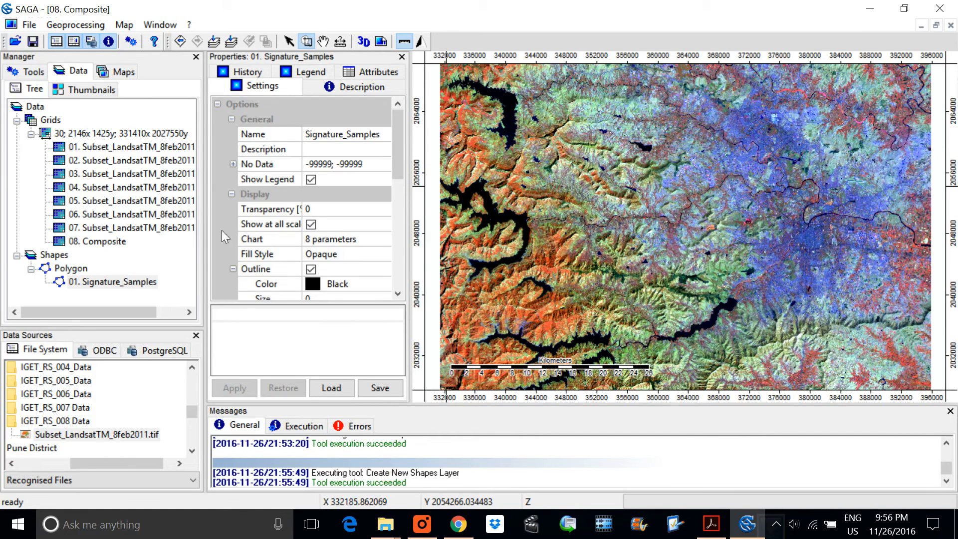
left_click(117, 74)
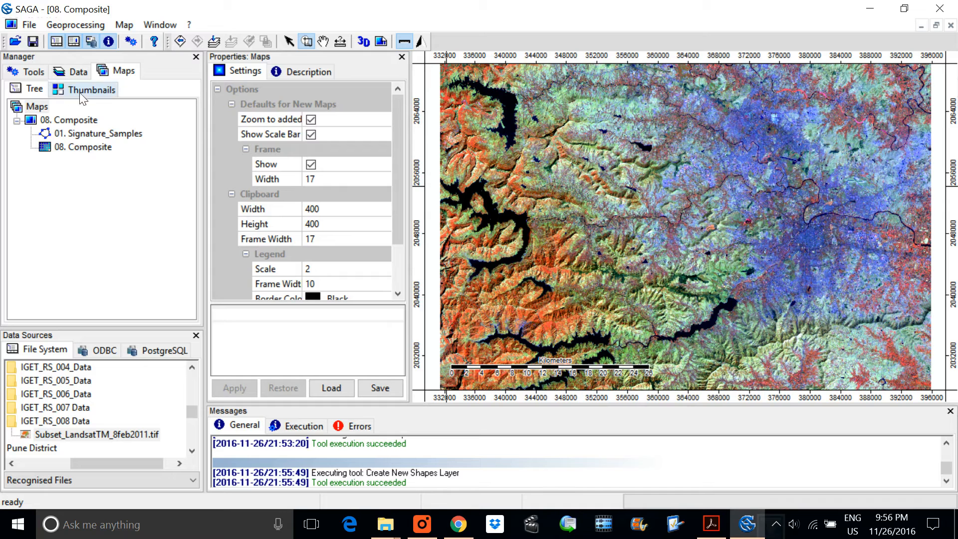
Step: Start adding a shape to Signature_Samples and zoom in on the large reservoir at the composite's western edge
left_click(80, 74)
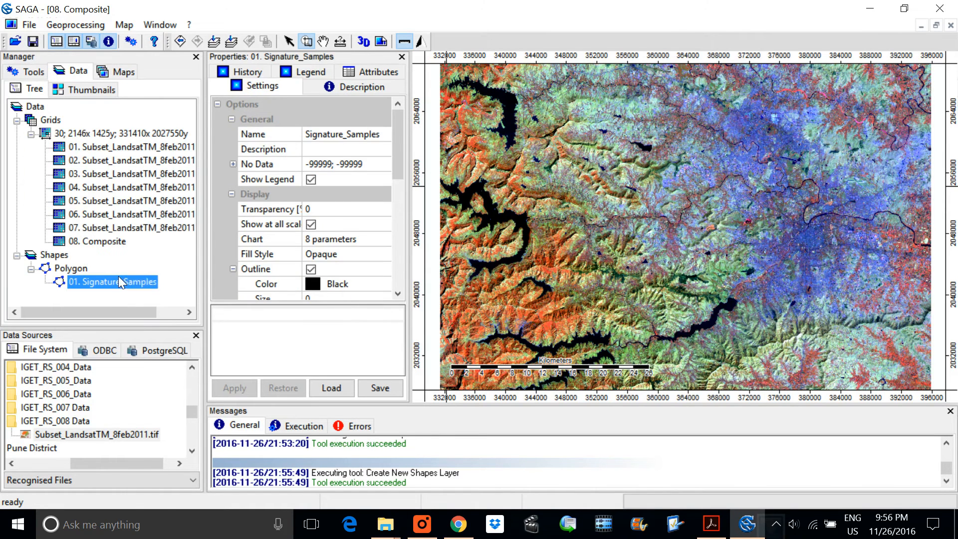
right_click(118, 277)
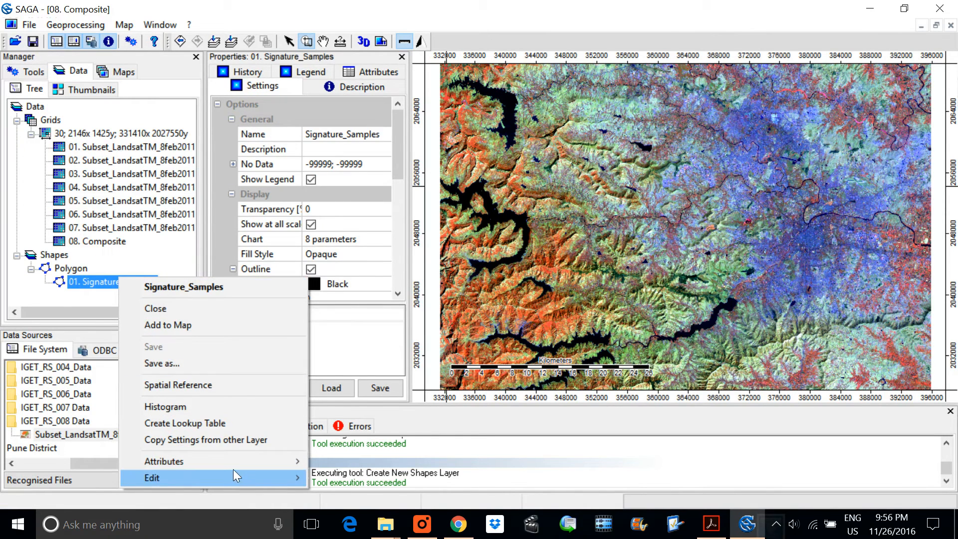
mouse_move(235, 473)
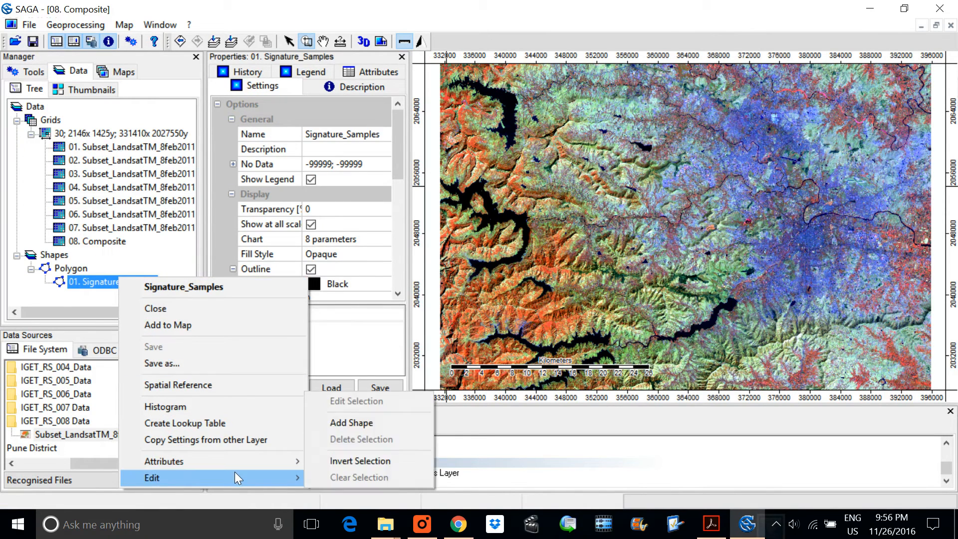
left_click(385, 419)
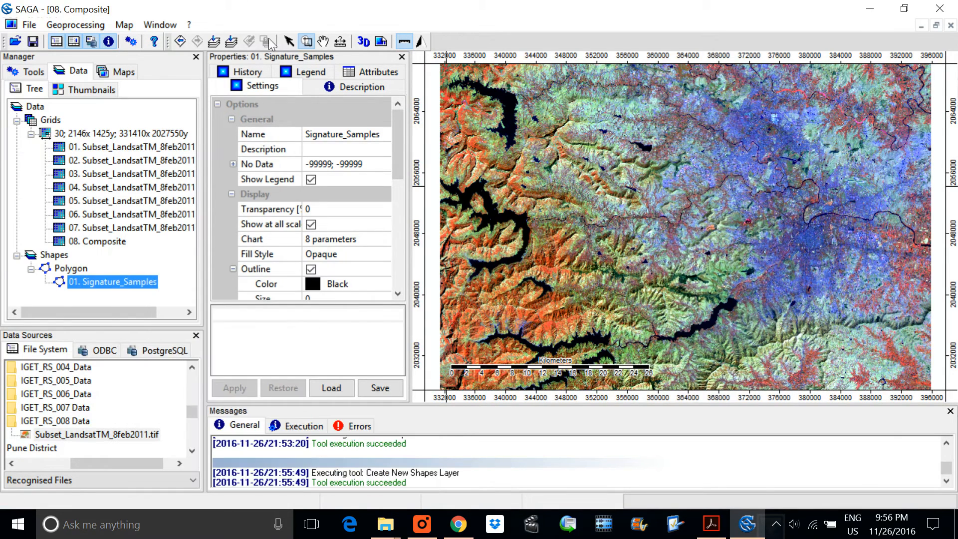
left_click(307, 41)
left_click_drag(475, 184, 510, 240)
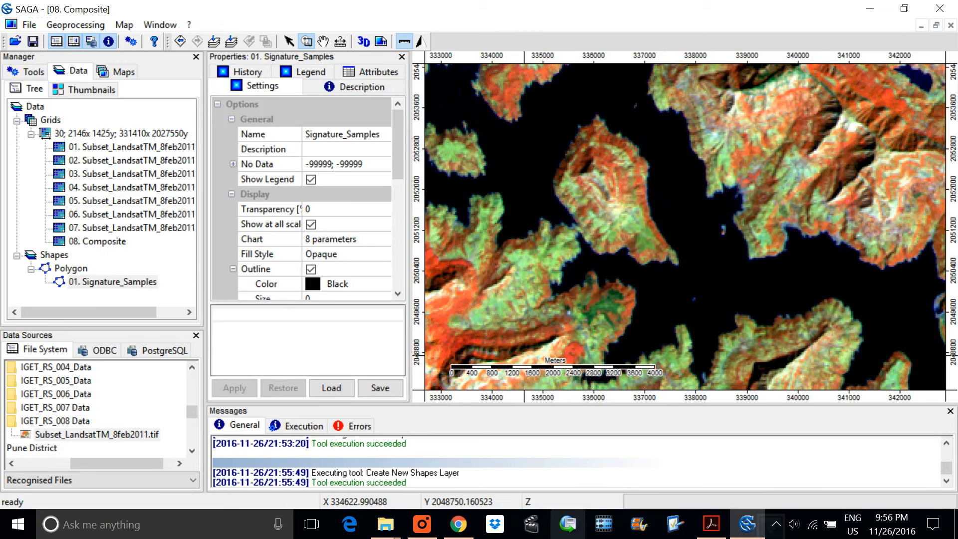
Step: Switch to the IGET_RS_008 Supervised Classification PDF in Acrobat Reader, read the Add Shape instructions and class numbers, and return to SAGA
left_click(710, 524)
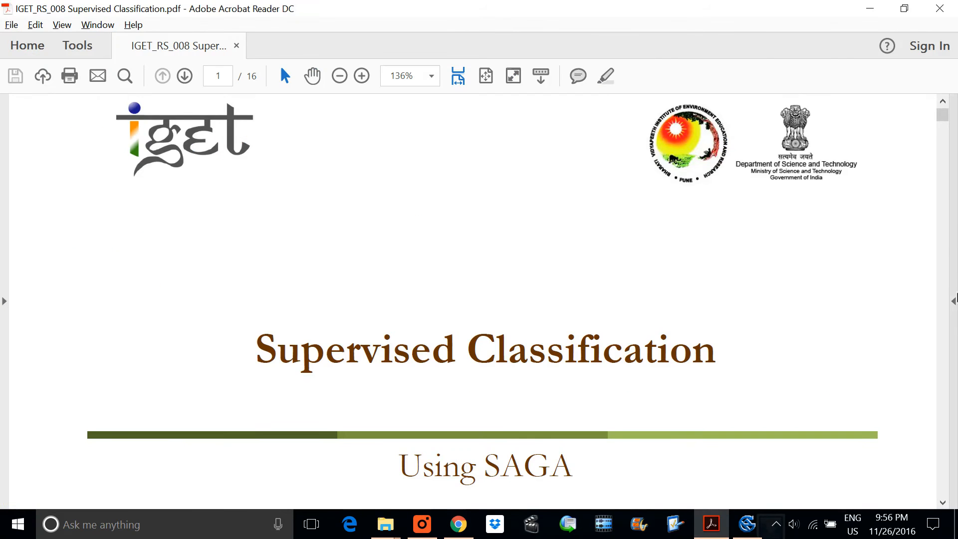
scroll(950, 342, "down", 20)
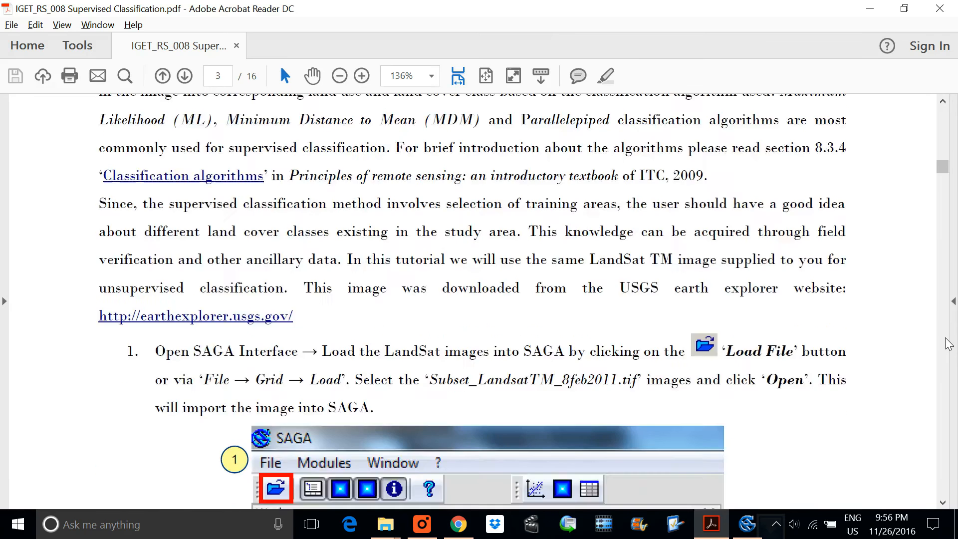
scroll(948, 343, "down", 20)
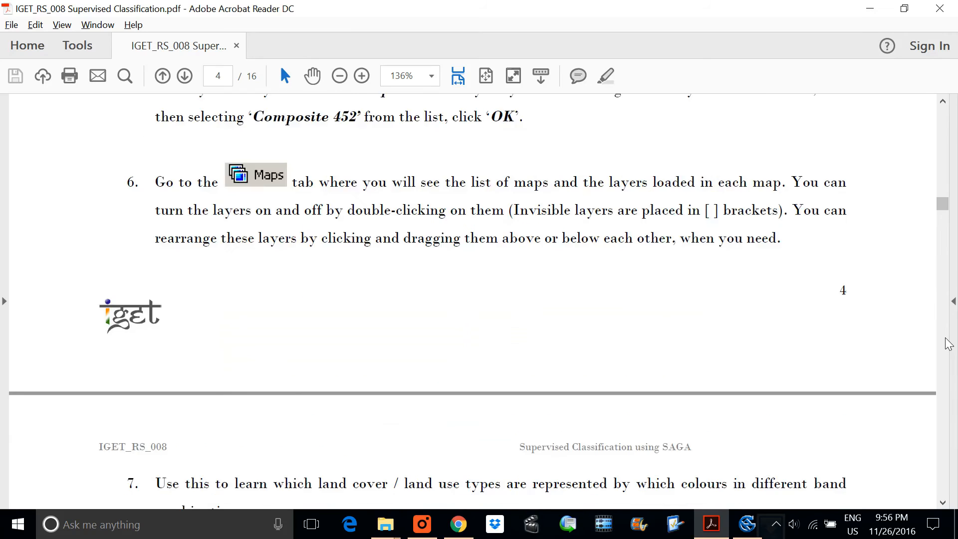
scroll(948, 343, "down", 20)
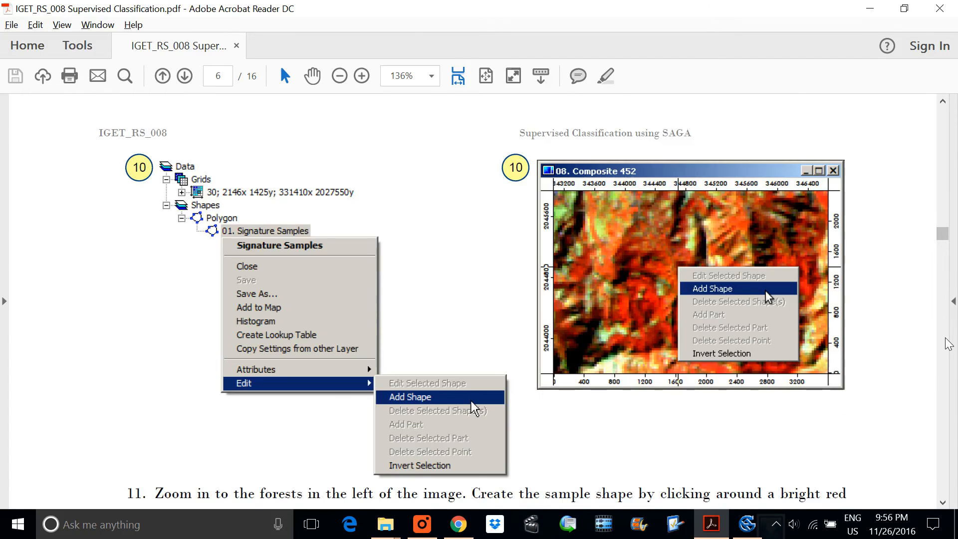
scroll(947, 343, "down", 15)
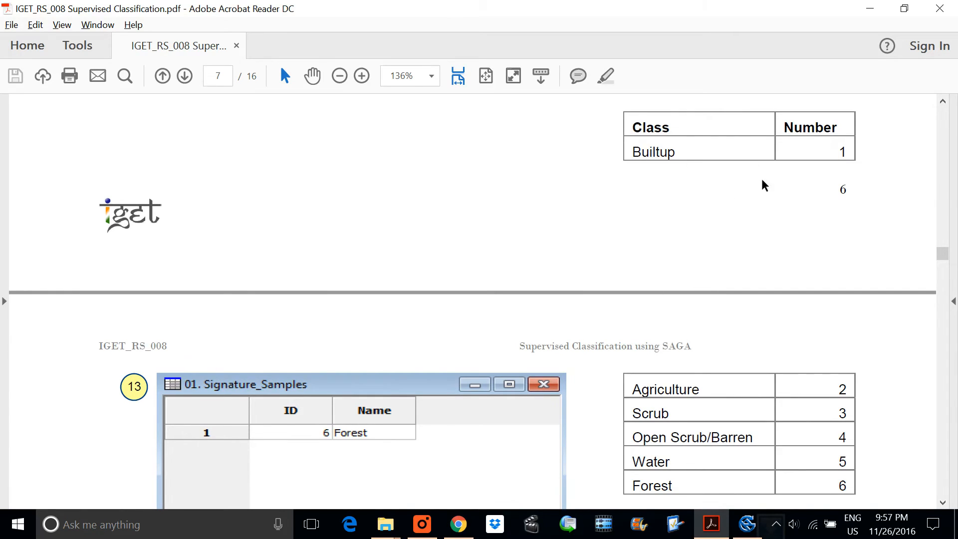
scroll(761, 184, "down", 3)
key("alt+Tab")
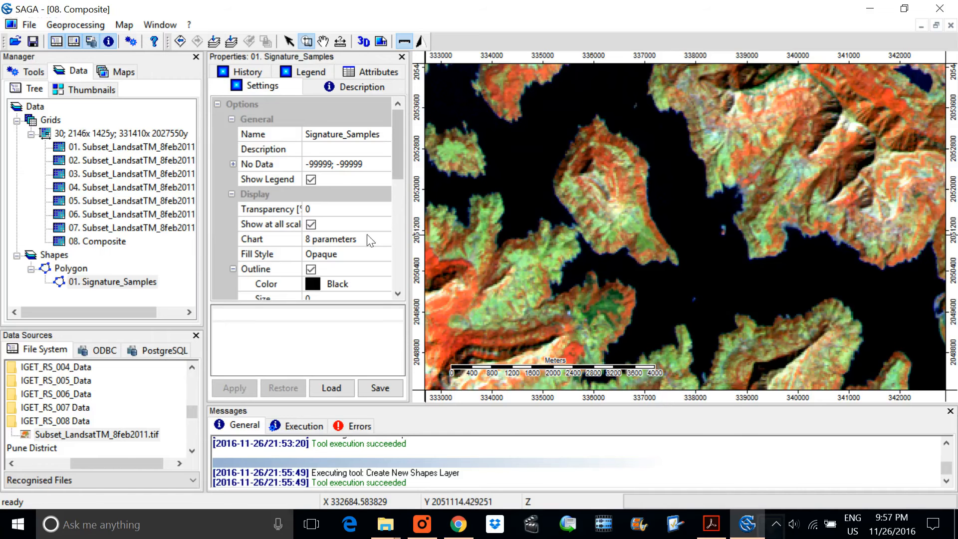
Step: Start a new Signature_Samples shape and outline a sample polygon on the dark reservoir water near the composite's western edge
left_click(502, 182)
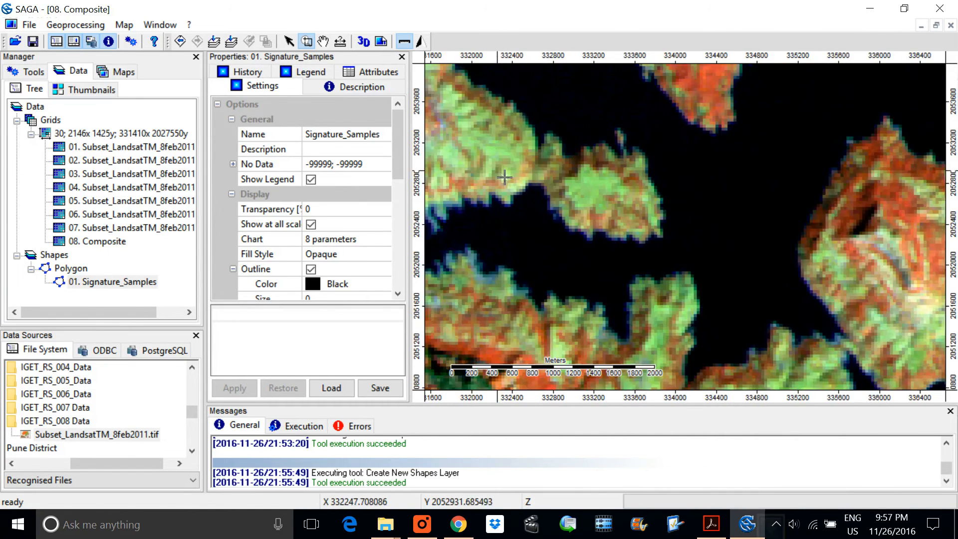
right_click(506, 168)
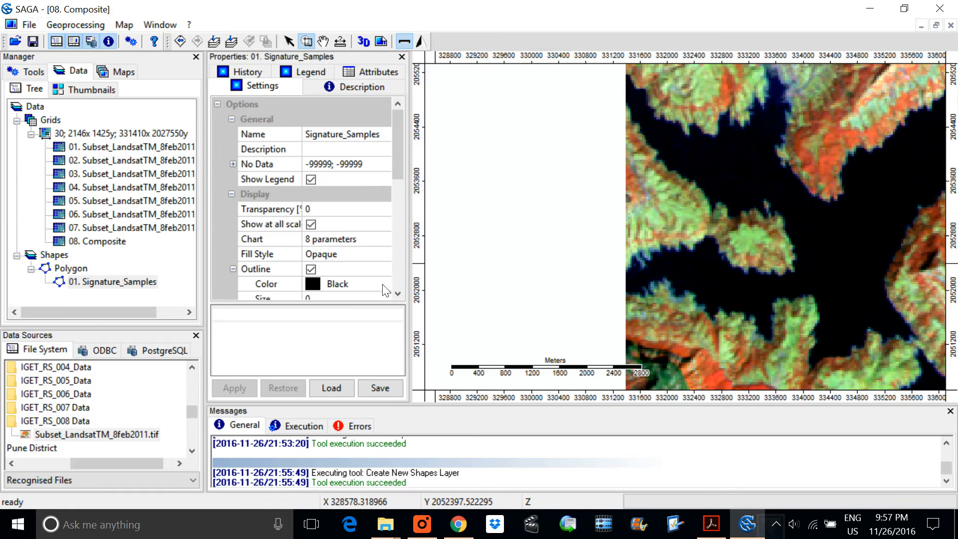
right_click(110, 287)
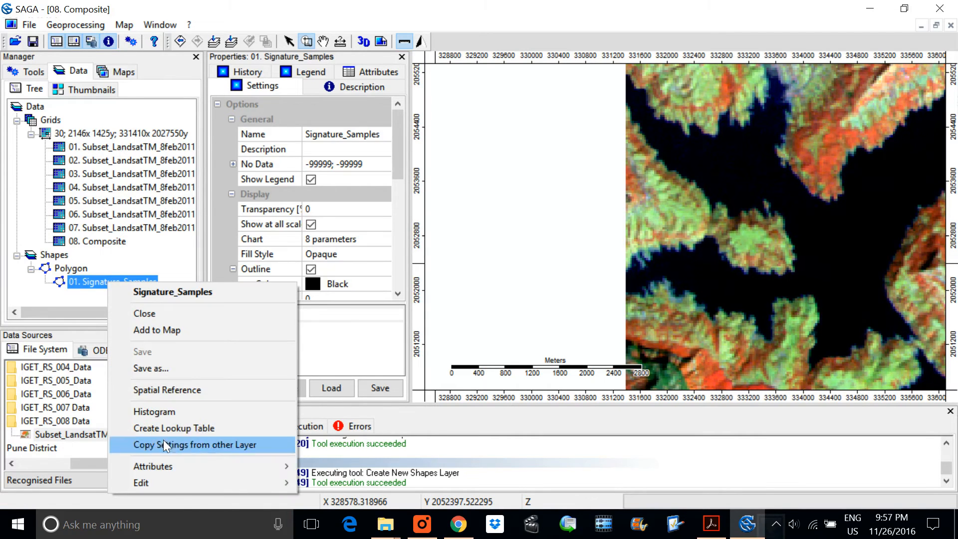
mouse_move(196, 483)
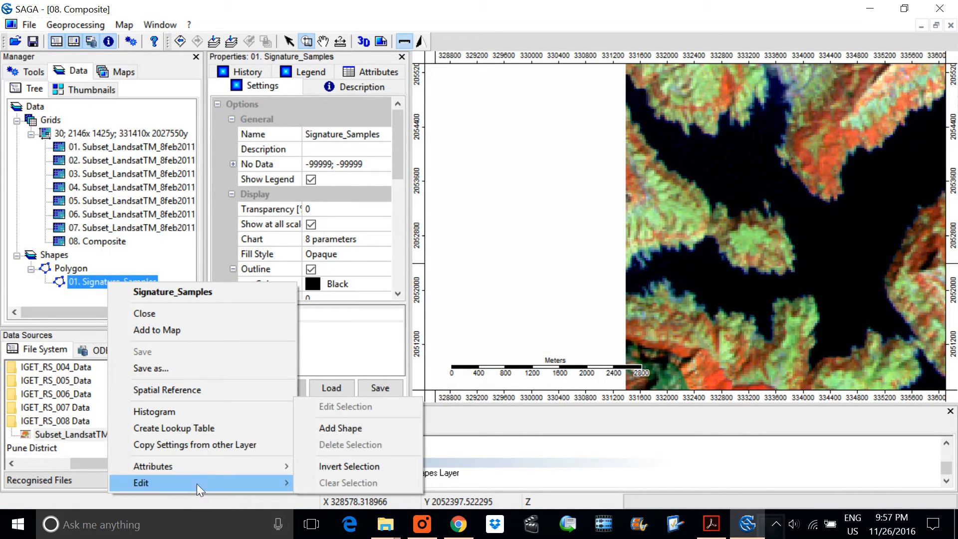
left_click(349, 428)
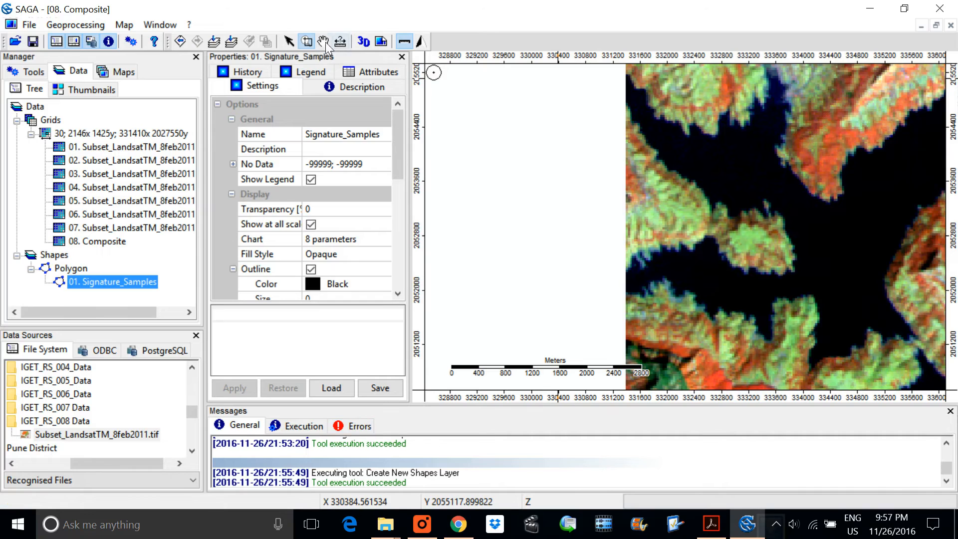
left_click(285, 44)
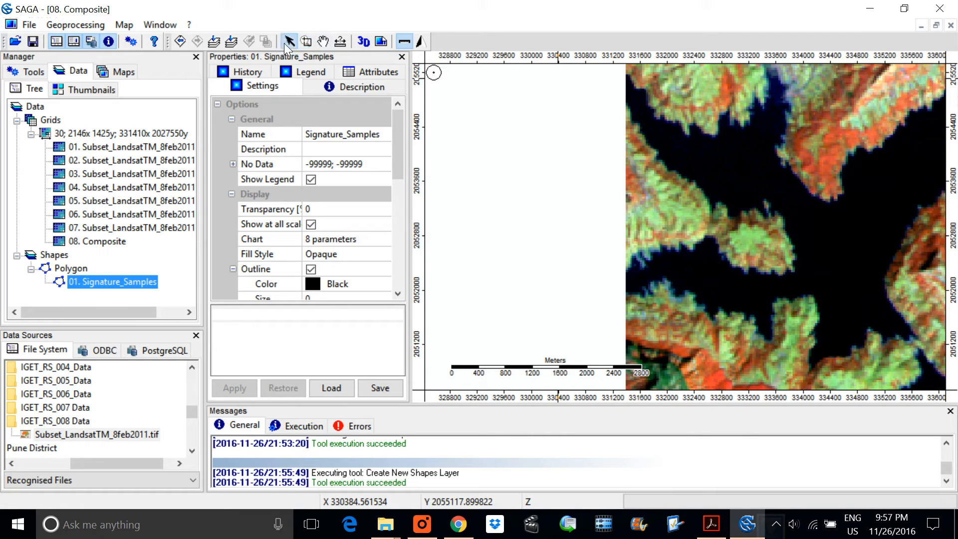
left_click(729, 172)
left_click(728, 192)
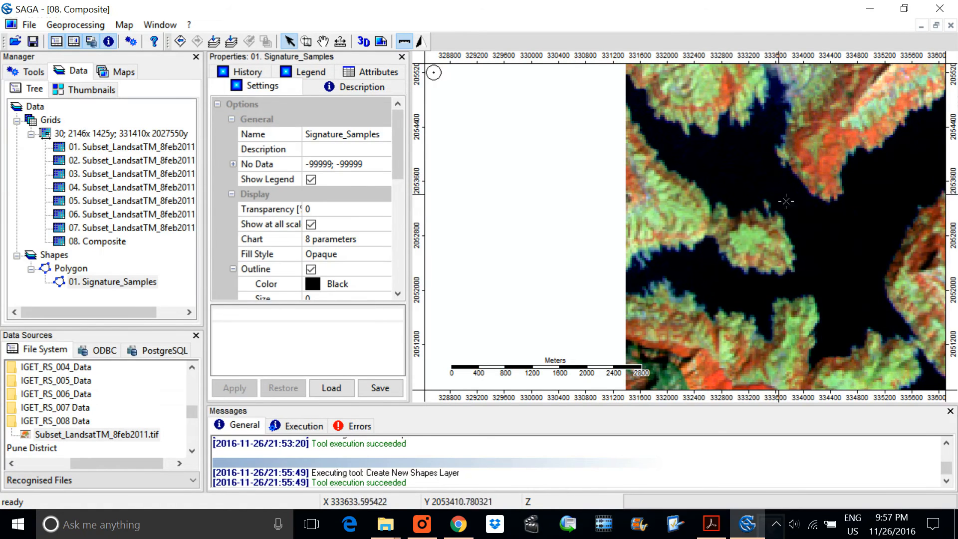
Step: Examine the Signature_Samples layer's display, selection, edit and snapping settings while the water polygon is still being edited
scroll(771, 193, "up", 1)
scroll(644, 235, "up", 1)
scroll(644, 235, "down", 3)
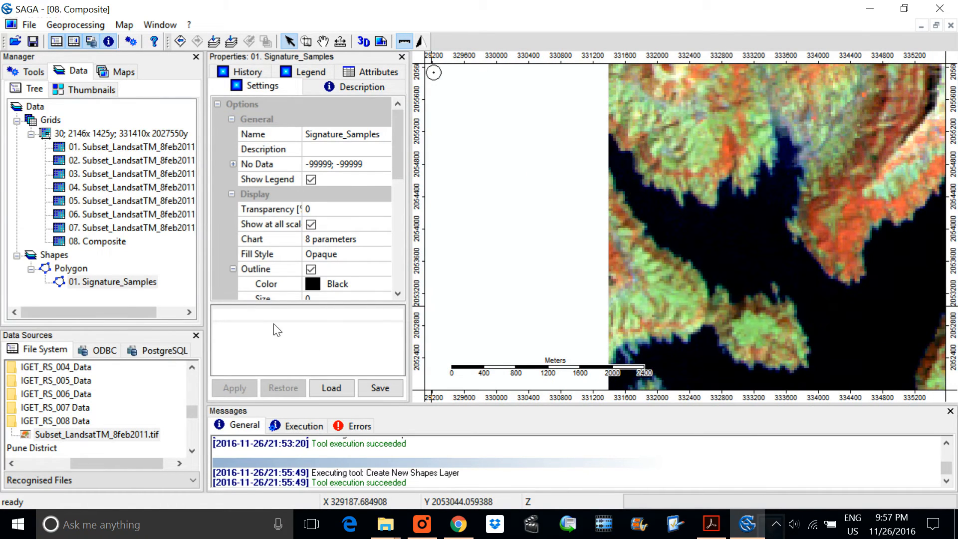
scroll(390, 241, "down", 7)
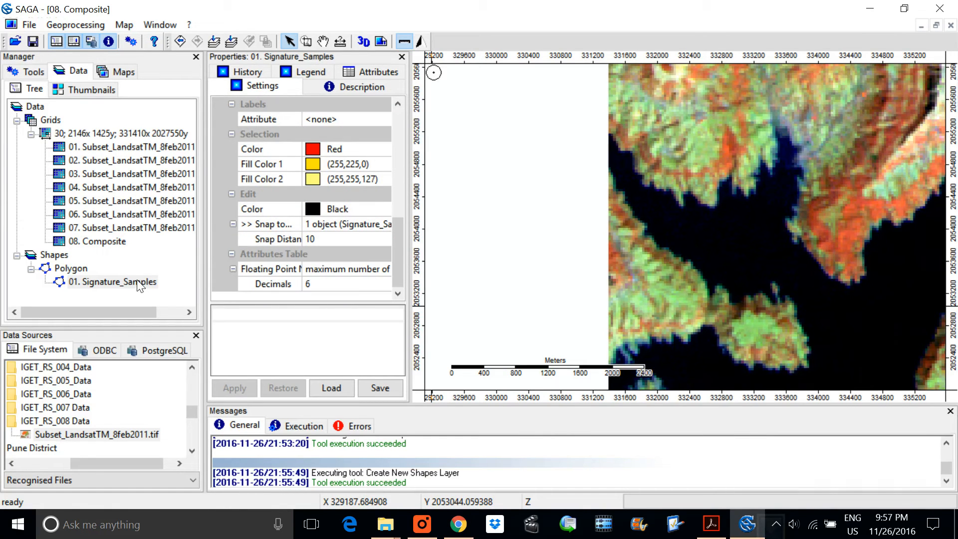
scroll(350, 229, "up", 1)
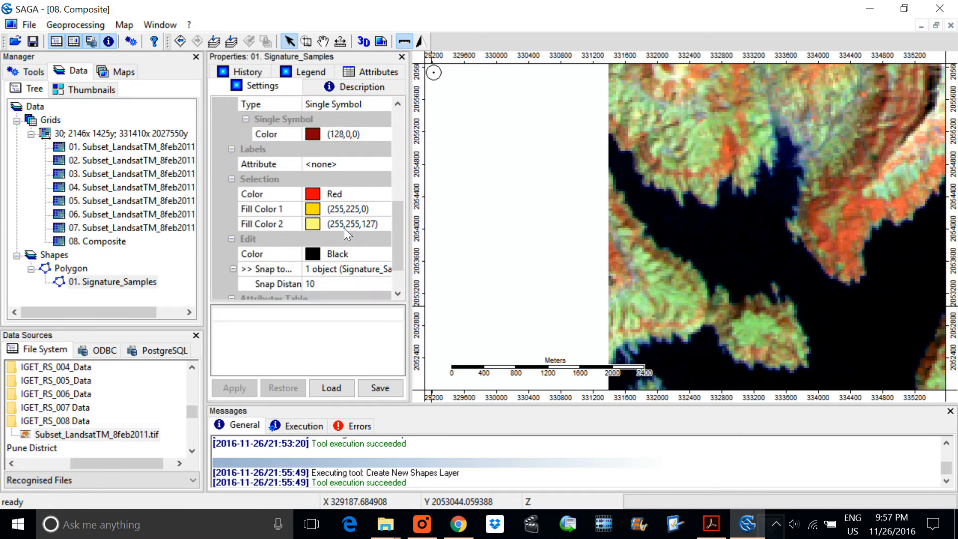
scroll(334, 245, "down", 1)
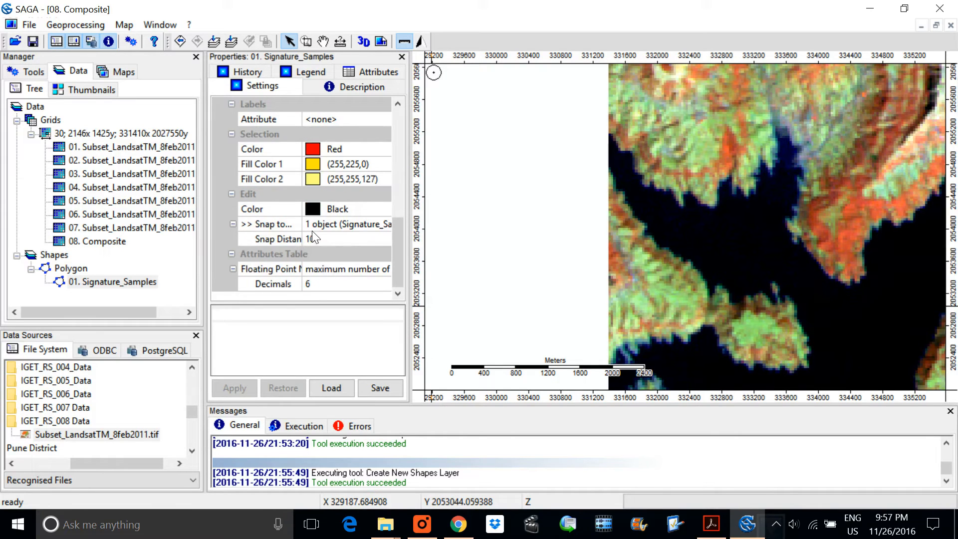
scroll(312, 231, "up", 2)
scroll(322, 217, "up", 5)
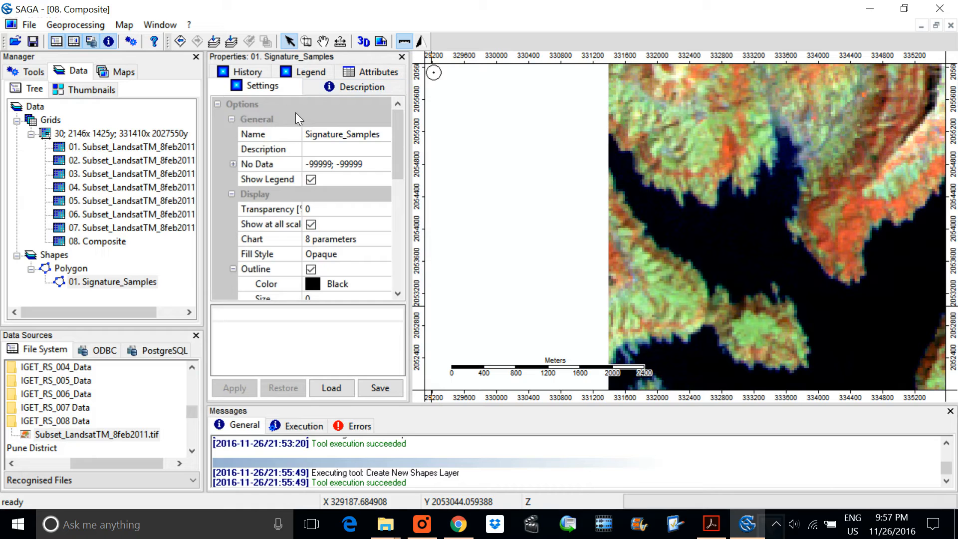
Step: End the edit session on the reservoir polygon and keep it as a shape in Signature_Samples
right_click(131, 282)
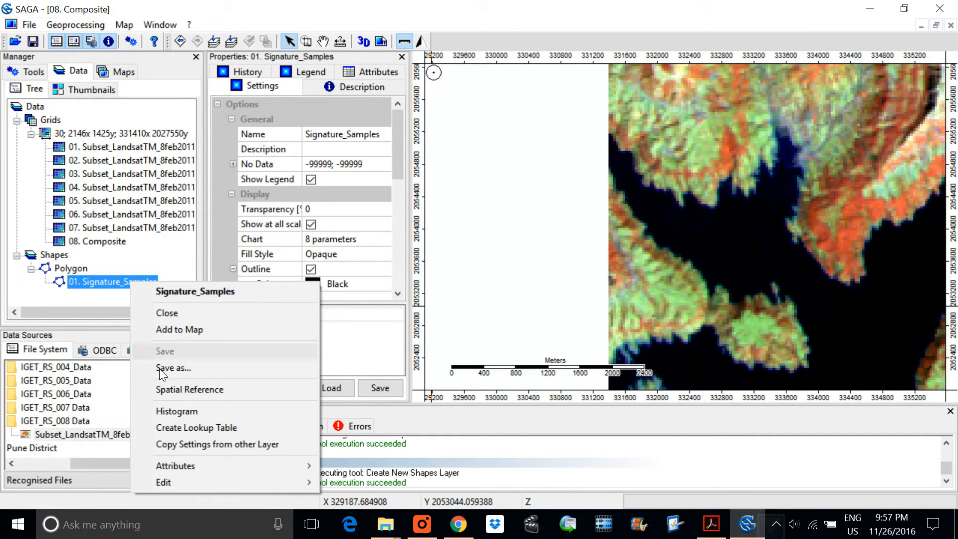
right_click(723, 195)
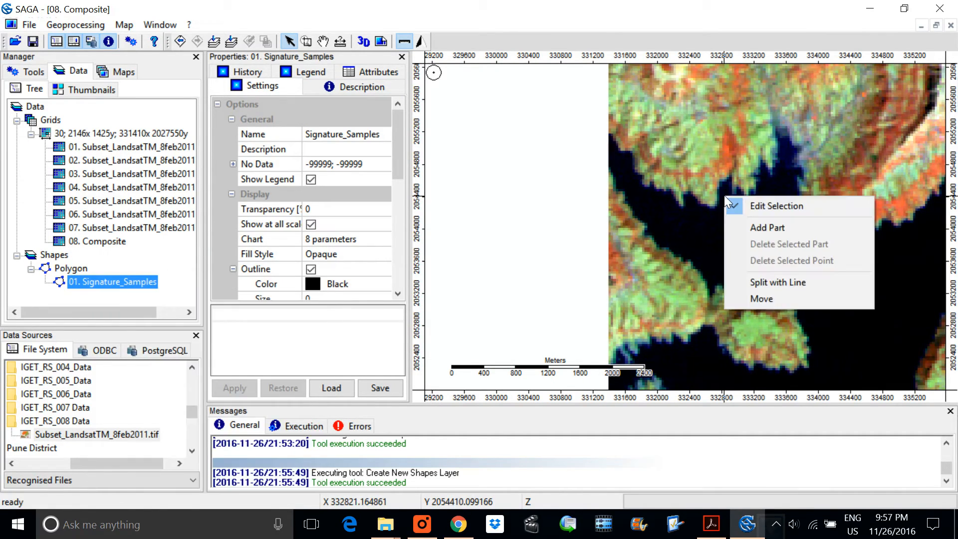
left_click(778, 207)
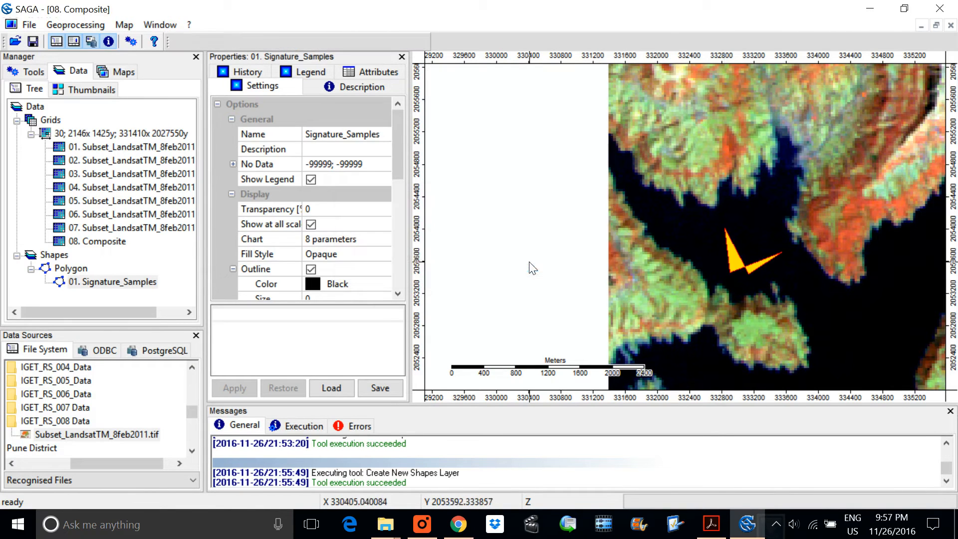
left_click(529, 261)
scroll(743, 247, "up", 2)
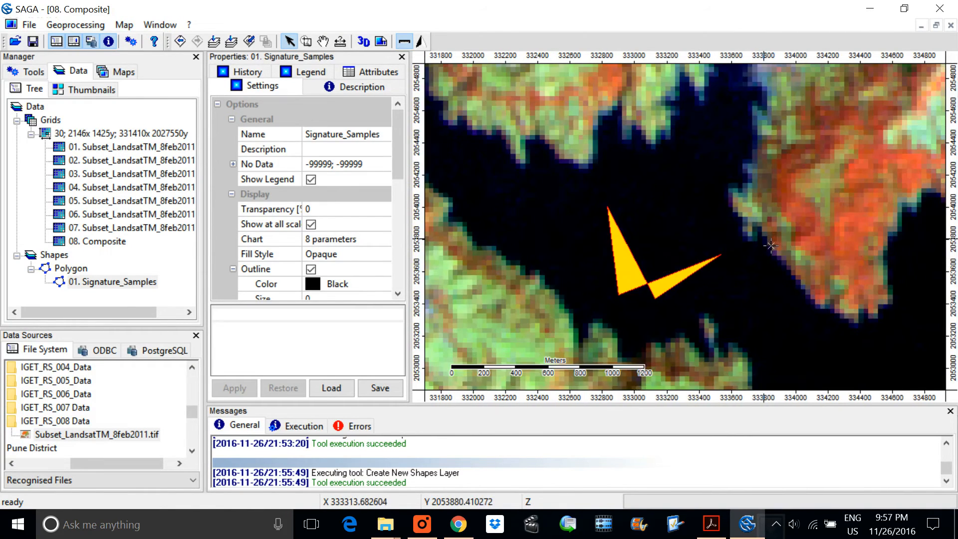
Step: Survey the composite south-east of the reservoir polygon and locate the orange-red hillside north of the narrow curved reservoir
scroll(665, 265, "down", 2)
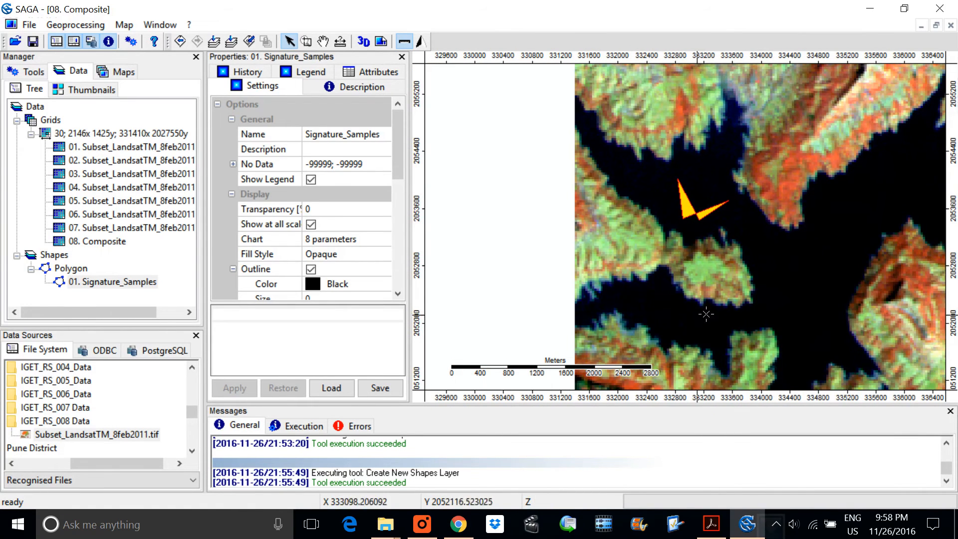
scroll(706, 212, "down", 2)
scroll(776, 296, "up", 4)
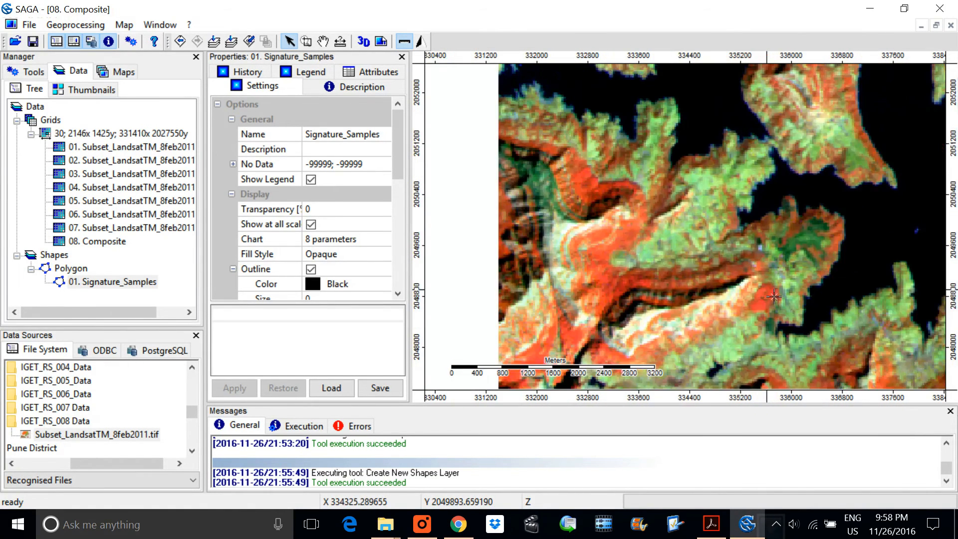
scroll(732, 293, "down", 3)
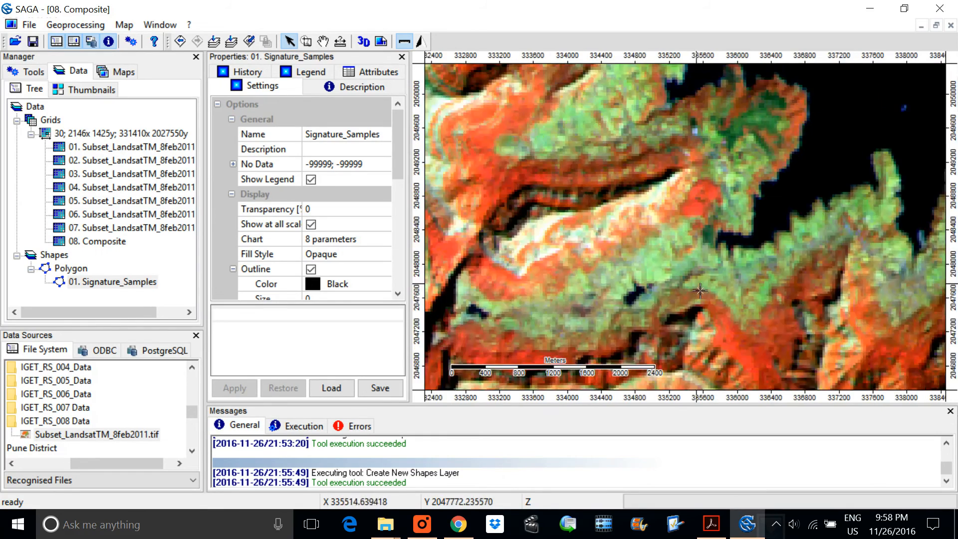
scroll(799, 303, "down", 3)
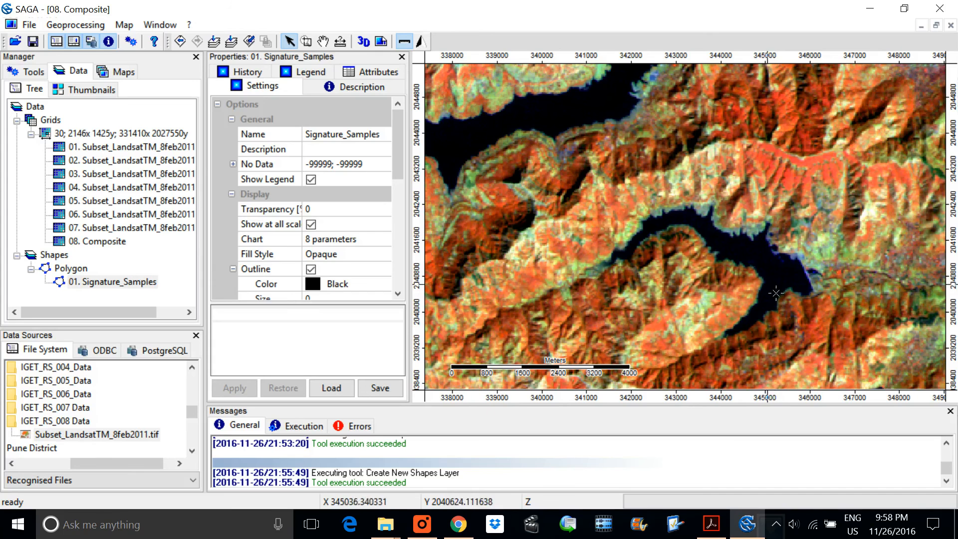
scroll(764, 253, "up", 2)
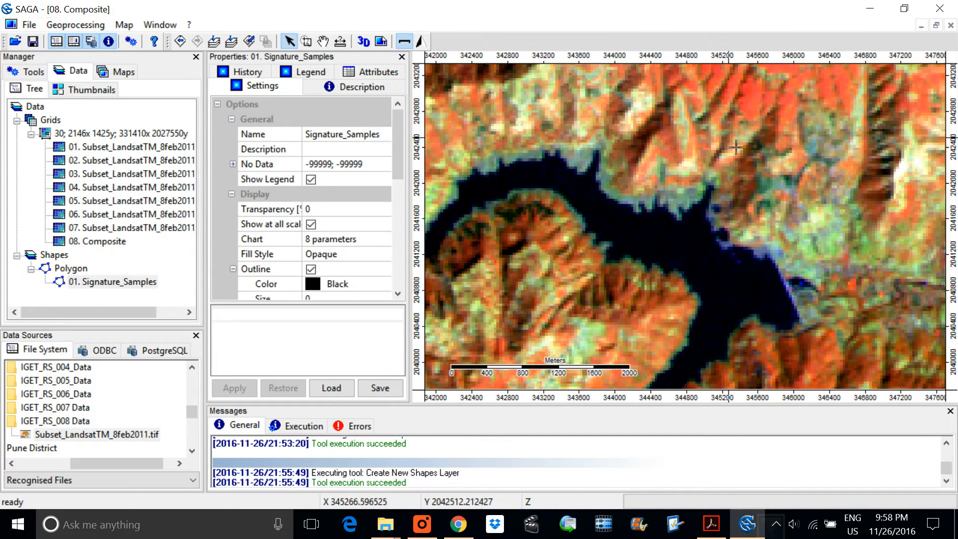
left_click(323, 42)
left_click_drag(659, 135, 604, 234)
scroll(605, 234, "up", 2)
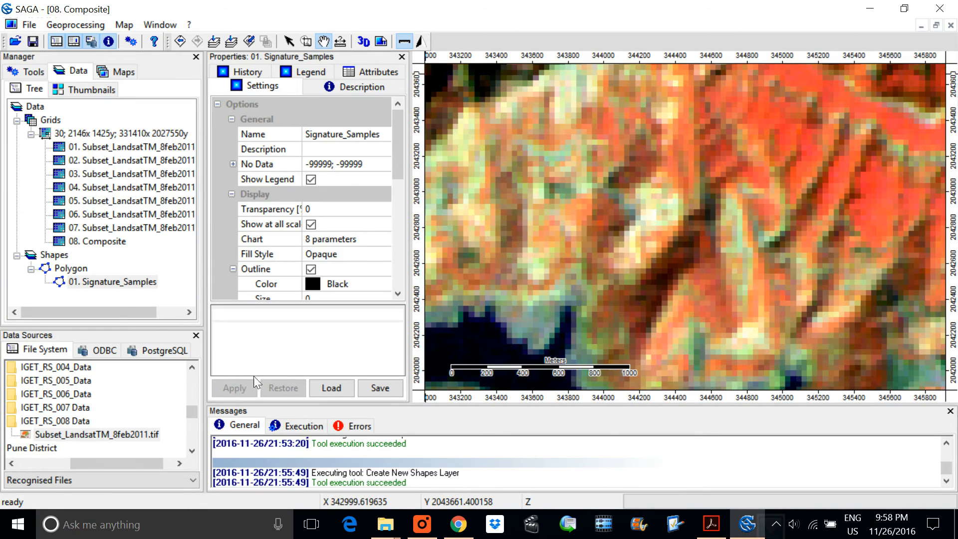
Step: Add a three-vertex sample polygon to Signature_Samples on the orange-red hillside and finish editing it
right_click(123, 283)
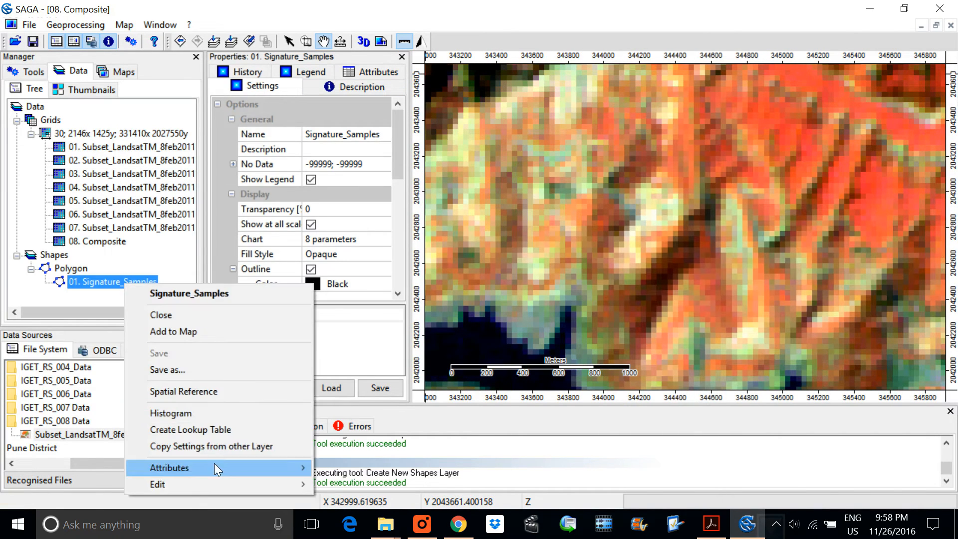
mouse_move(242, 482)
left_click(366, 404)
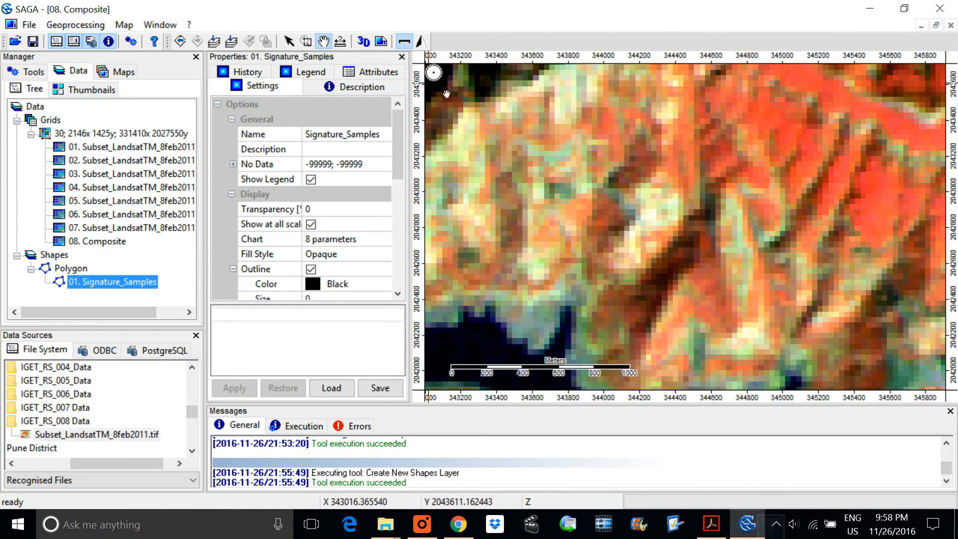
left_click(288, 41)
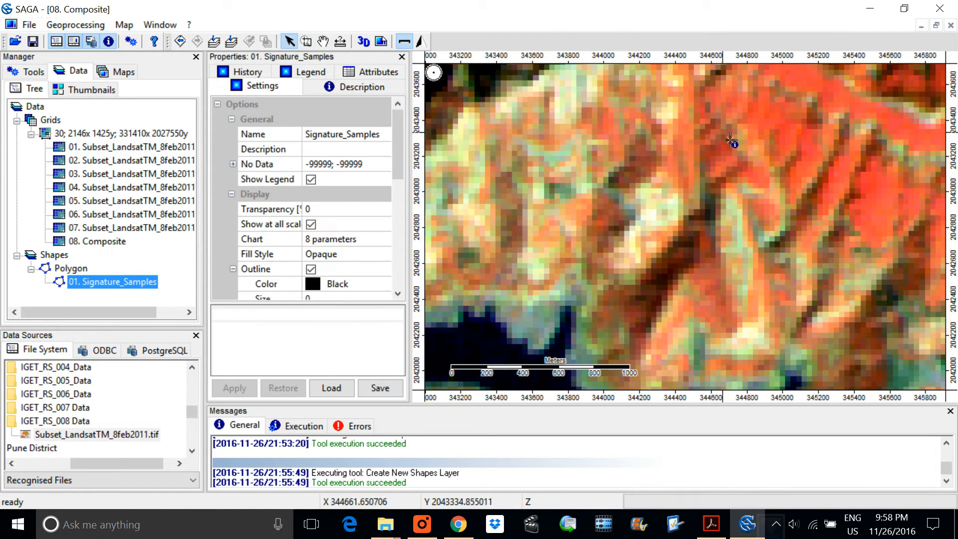
left_click(670, 128)
left_click(689, 180)
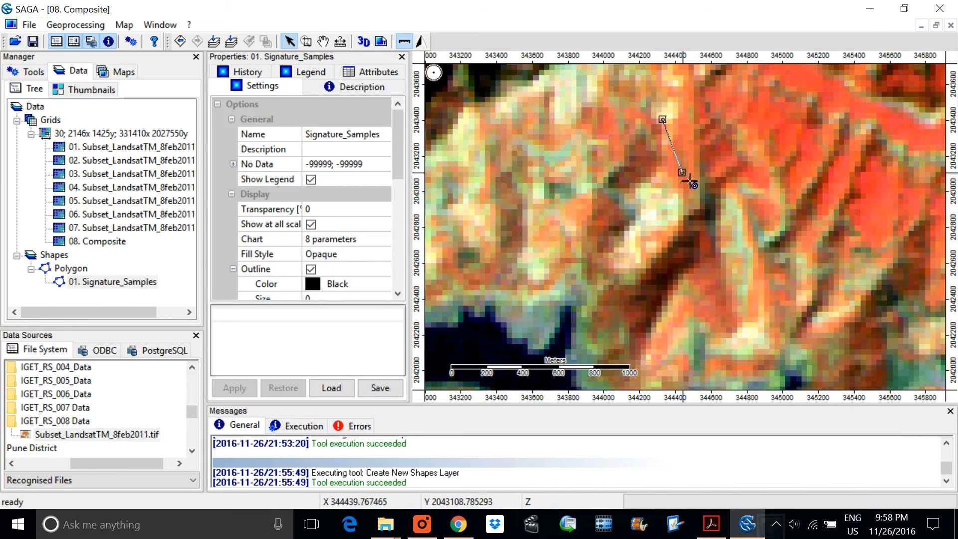
left_click(785, 118)
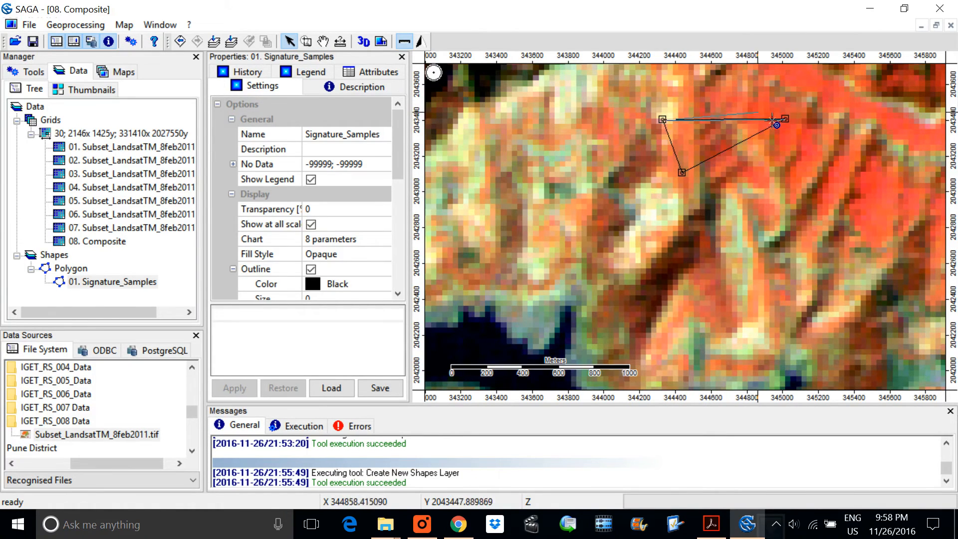
right_click(744, 109)
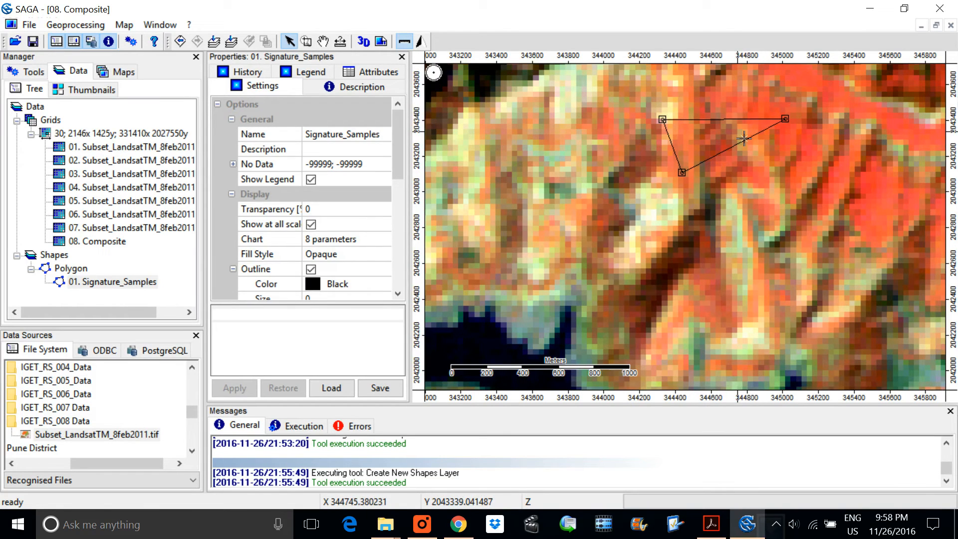
right_click(776, 219)
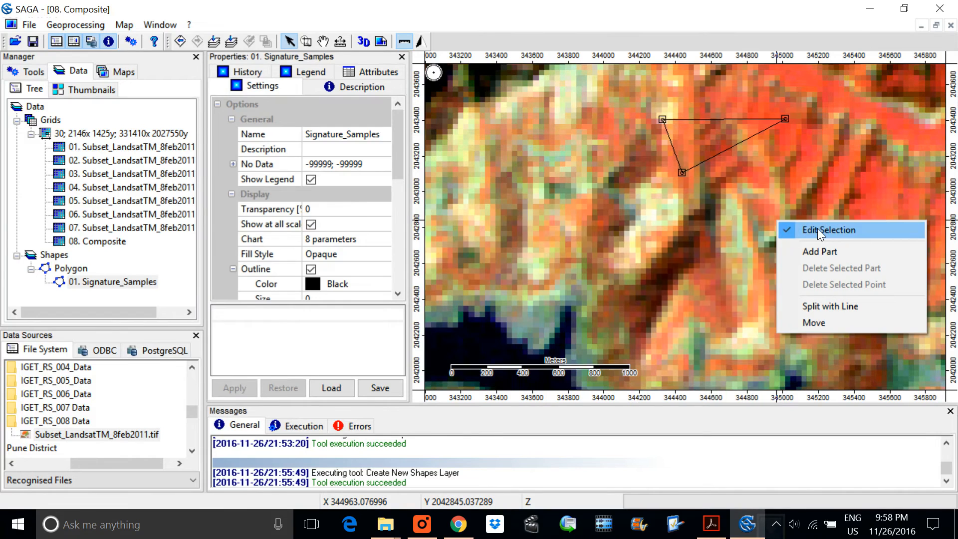
left_click(817, 229)
left_click(526, 262)
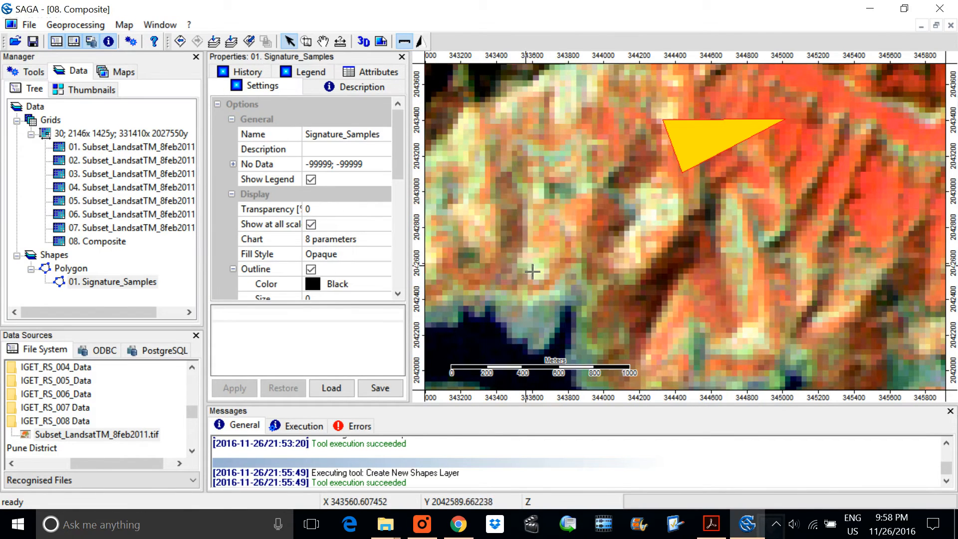
Step: Open the Signature_Samples attribute table and switch to the IGET_RS_008 Supervised Classification PDF in Acrobat Reader to consult the class numbers
scroll(736, 189, "down", 1)
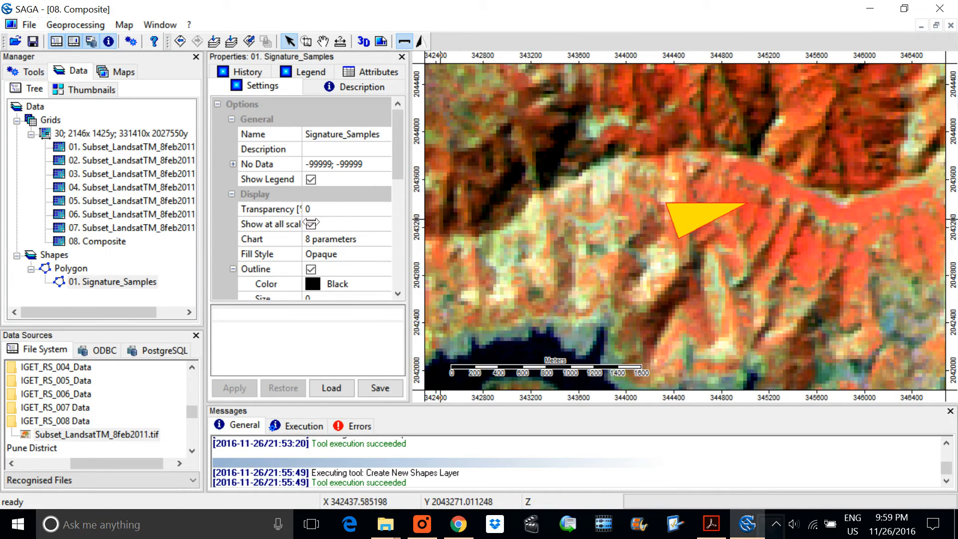
right_click(99, 283)
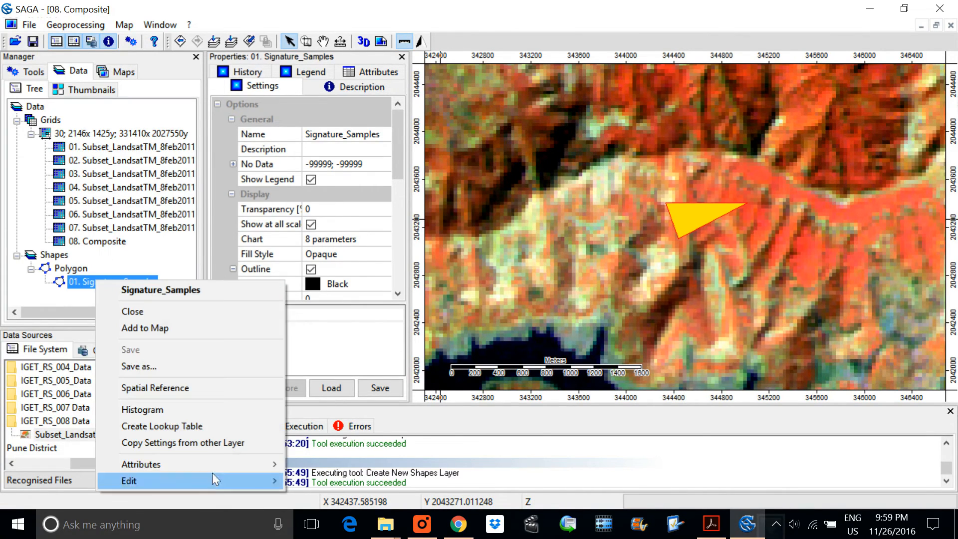
mouse_move(219, 466)
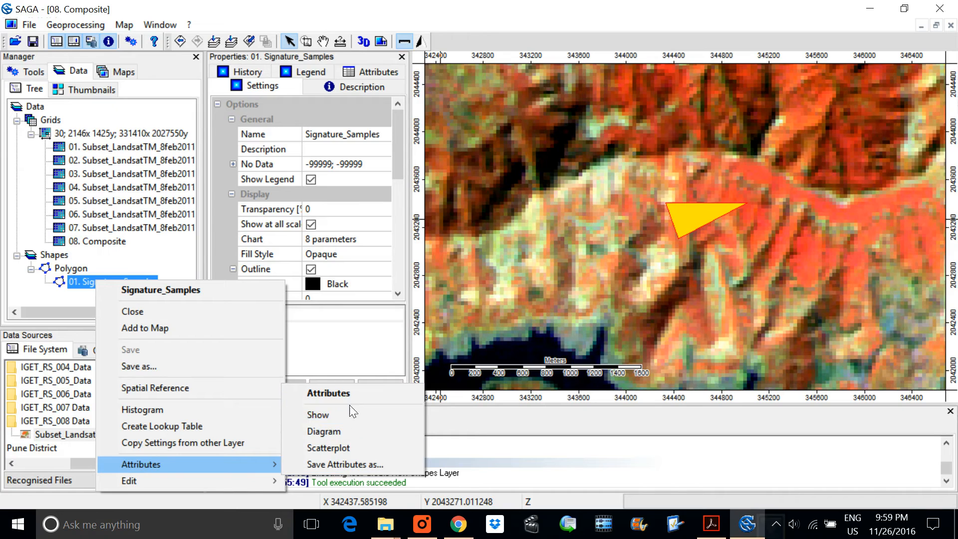
left_click(316, 415)
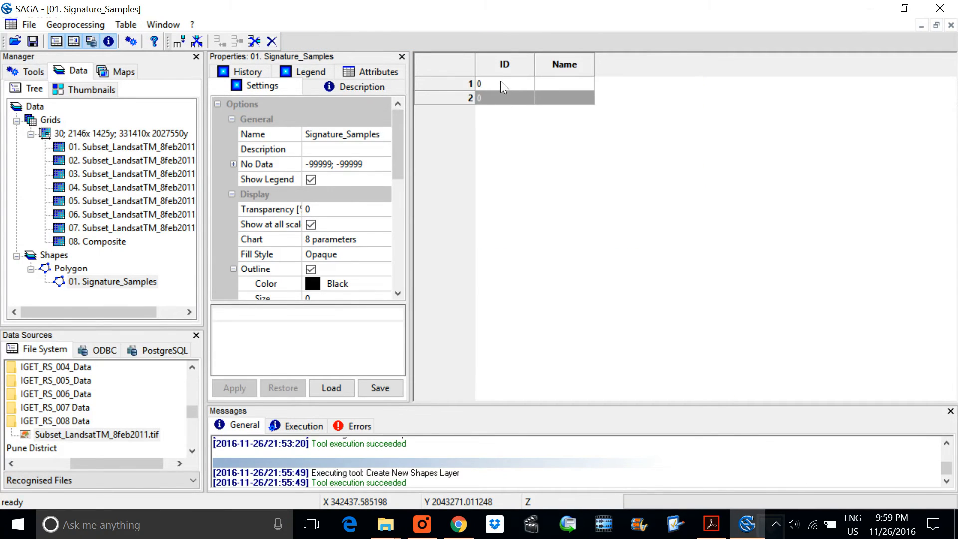
left_click(711, 523)
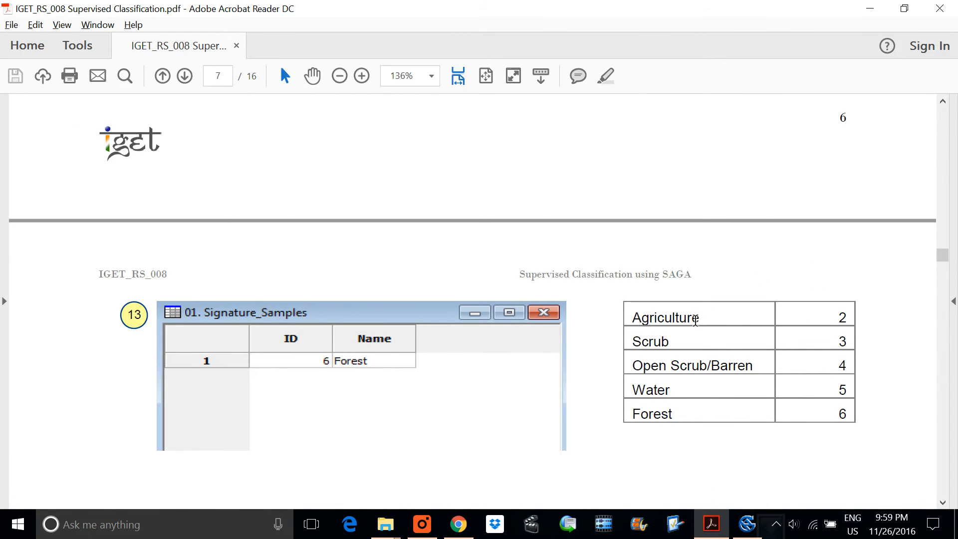
Step: Switch back to SAGA and label the two Signature_Samples records as ID 1, name W, and ID 2, name V
key("alt+Tab")
key("alt+Tab")
key("alt+Tab")
left_click(492, 85)
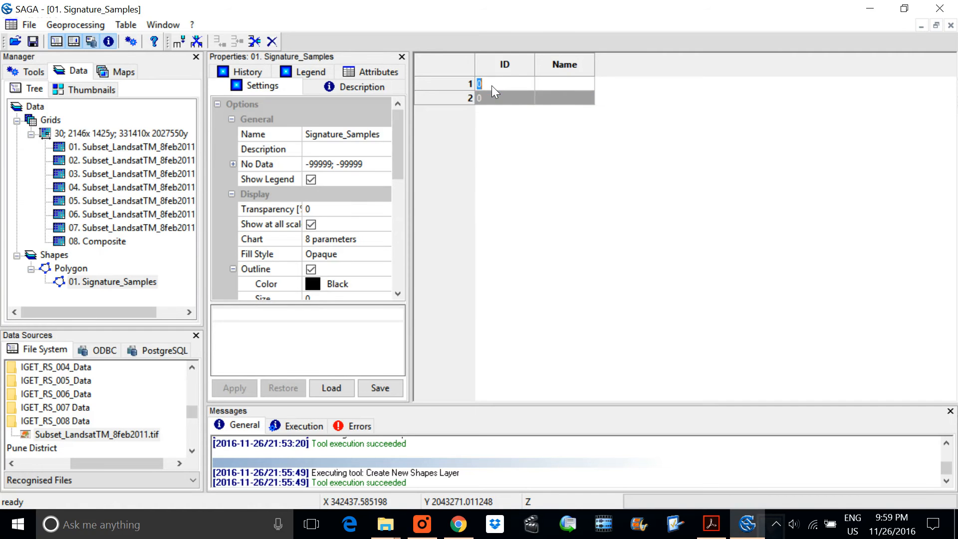
left_click(562, 85)
type("W")
left_click(495, 93)
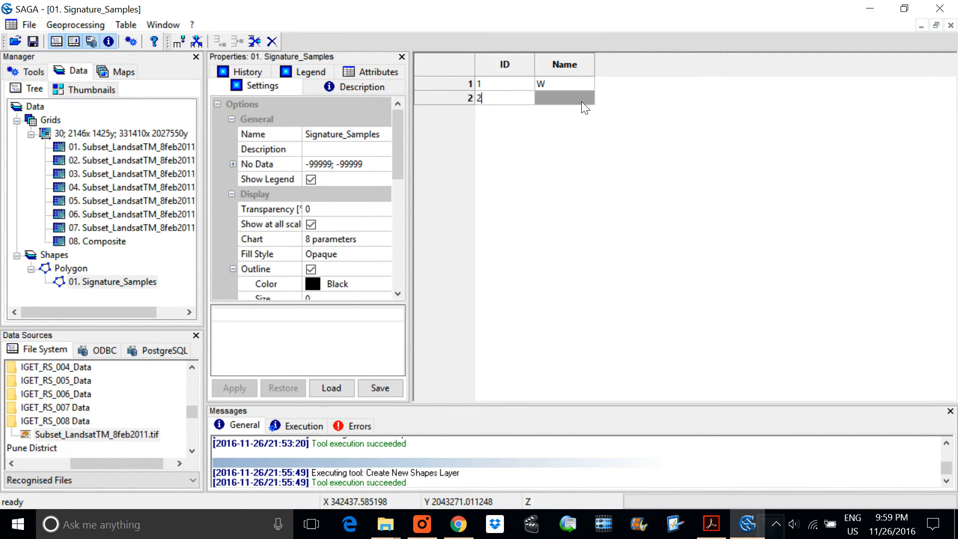
key("Return")
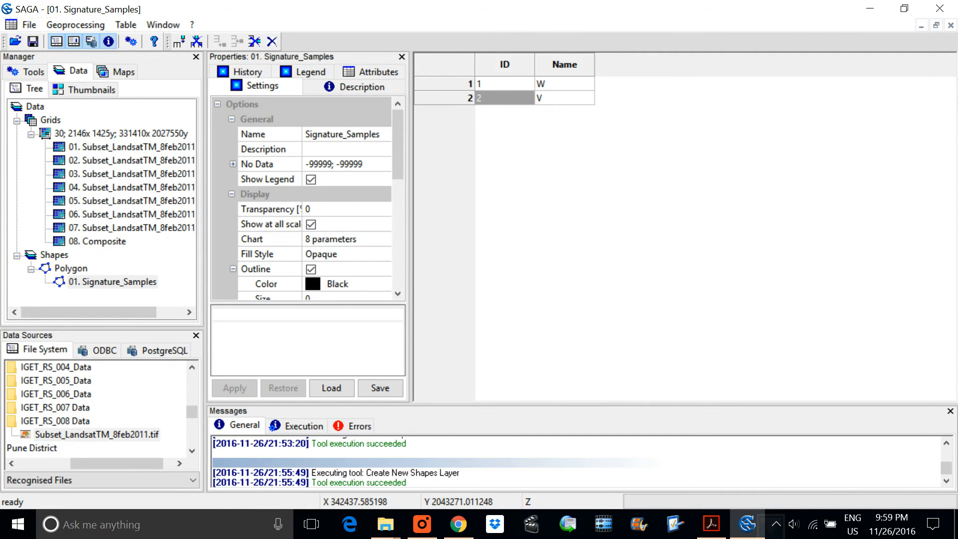
left_click(633, 150)
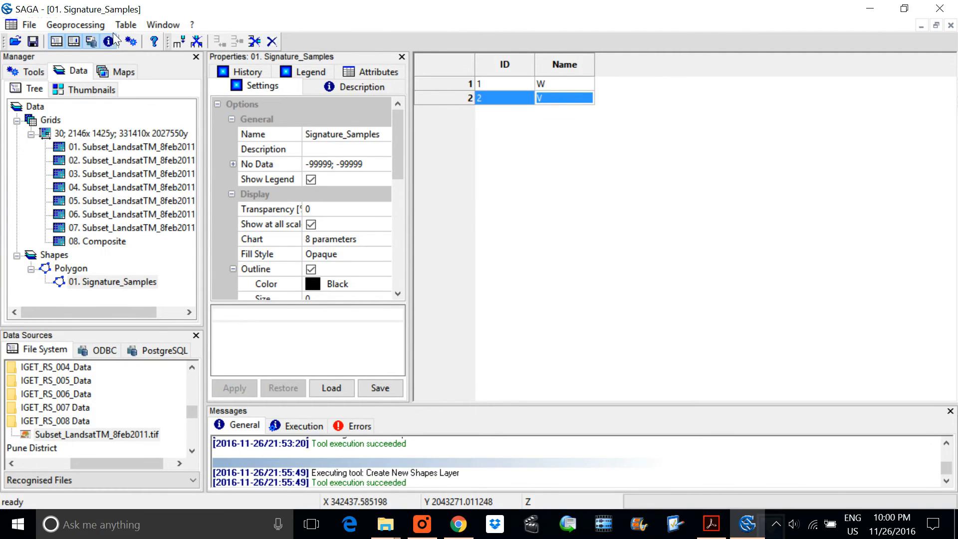
Step: Open the Supervised Classification for Grids tool from the Imagery Classification library
left_click(35, 71)
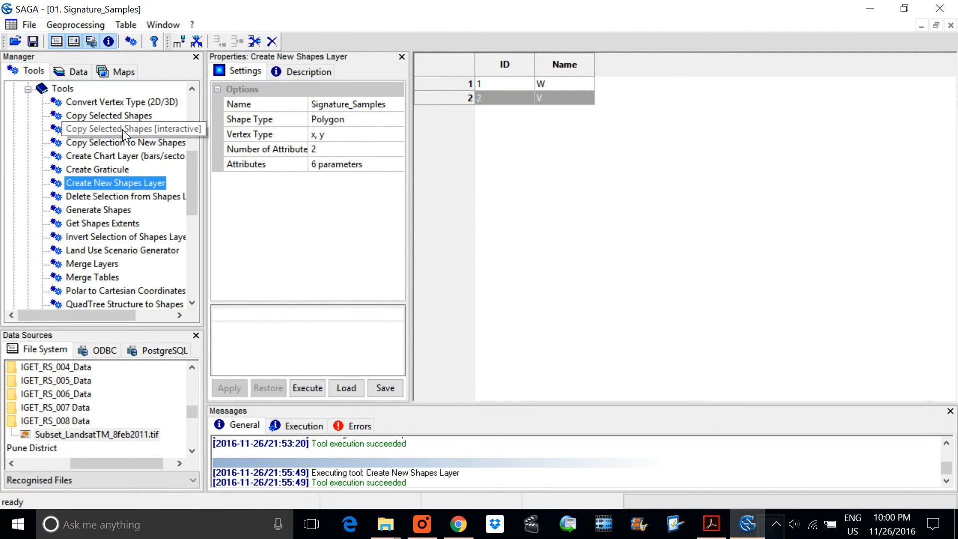
left_click(28, 89)
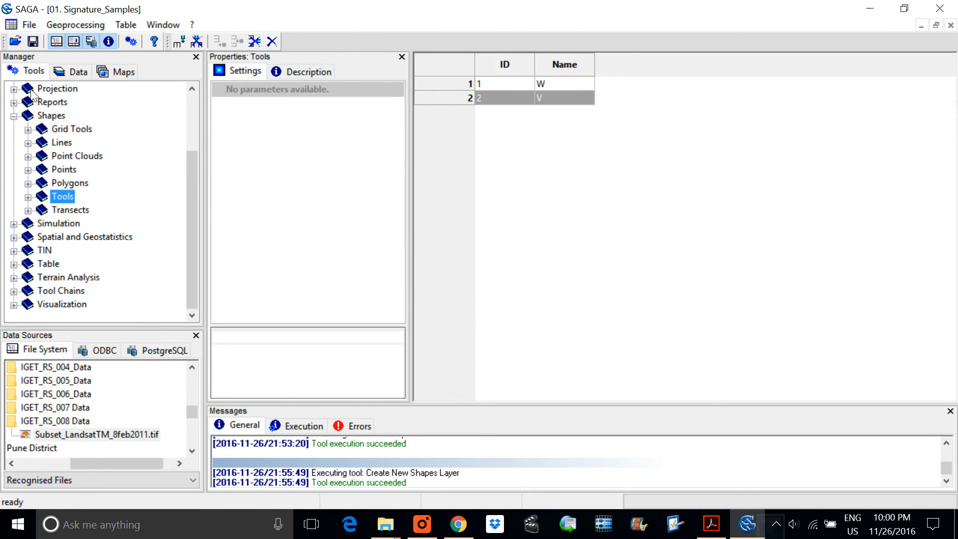
double_click(23, 116)
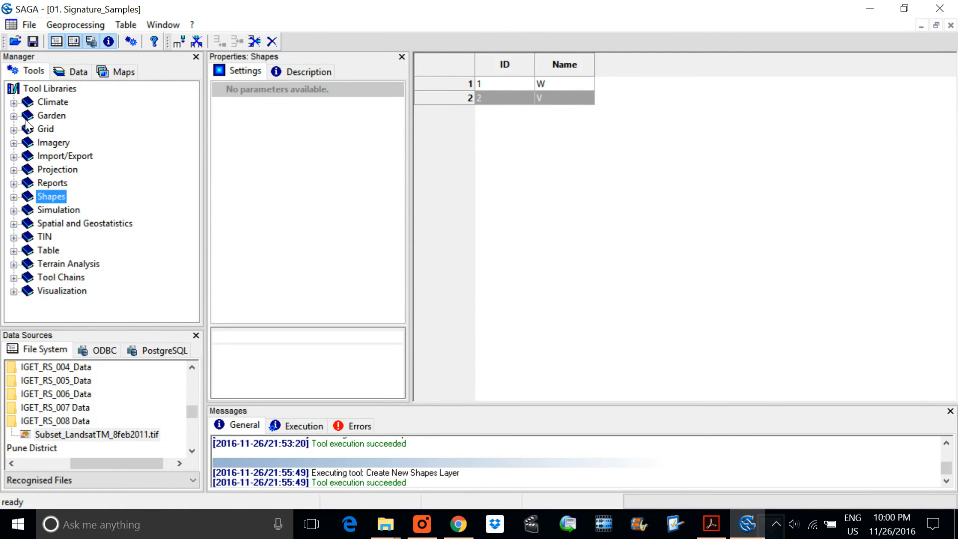
left_click(14, 143)
left_click(28, 156)
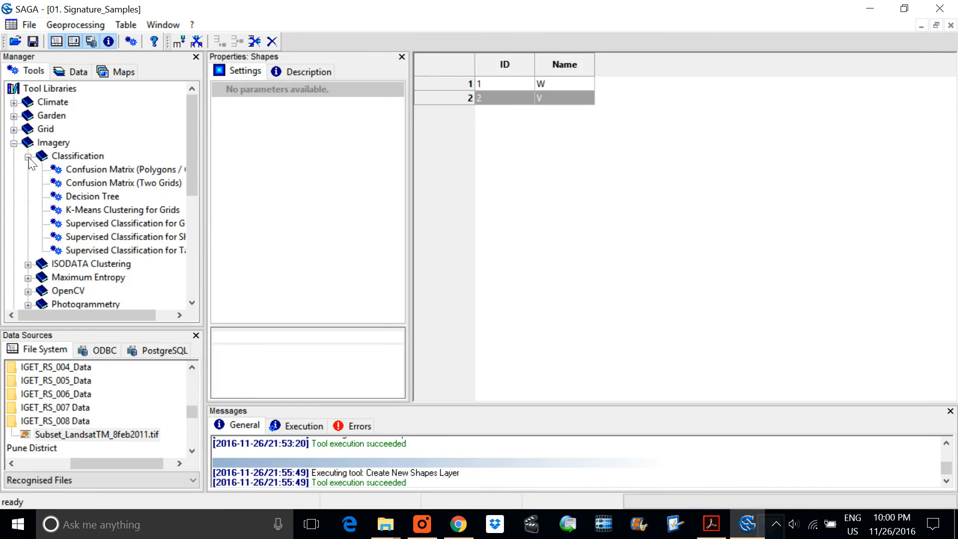
left_click_drag(204, 240, 273, 240)
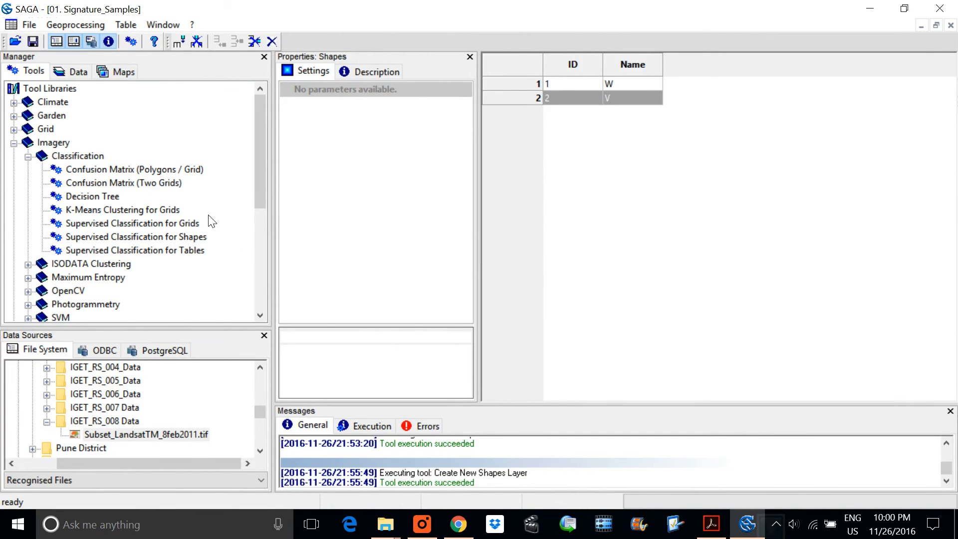
double_click(167, 223)
Step: Assign the 30; 2146x 1425y; 331410x 2027550y grid system and add Subset_LandsatTM_8feb2011 bands 1 to 7 as classification features
left_click(510, 134)
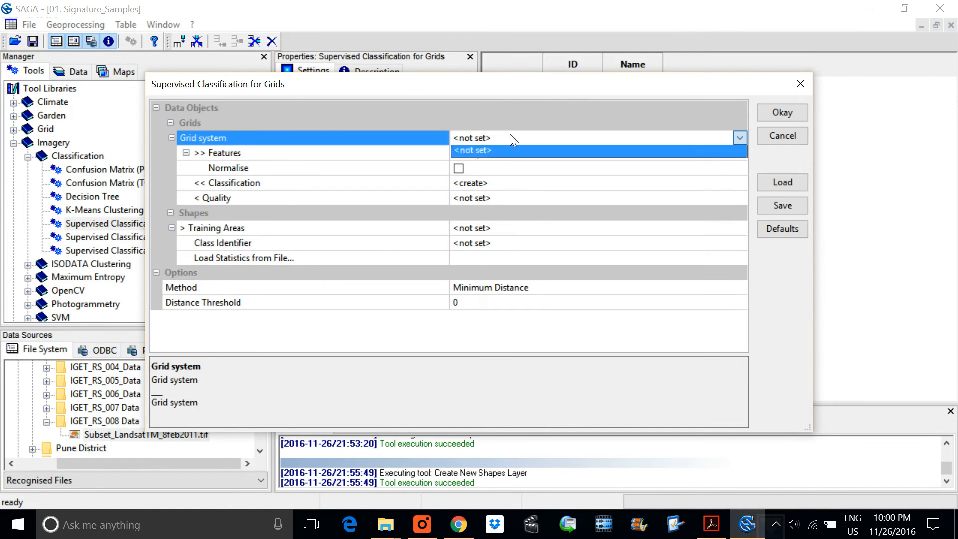
left_click(494, 152)
left_click(513, 153)
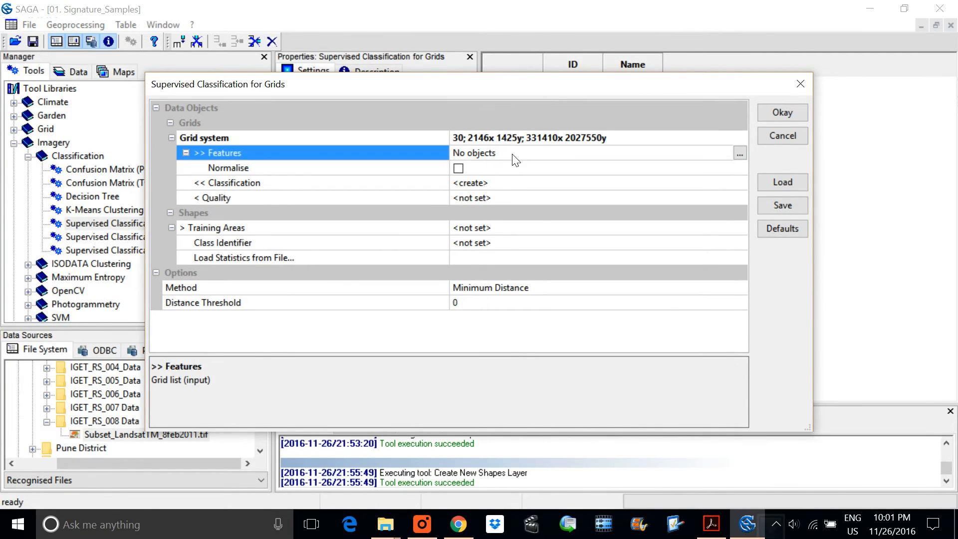
left_click(738, 153)
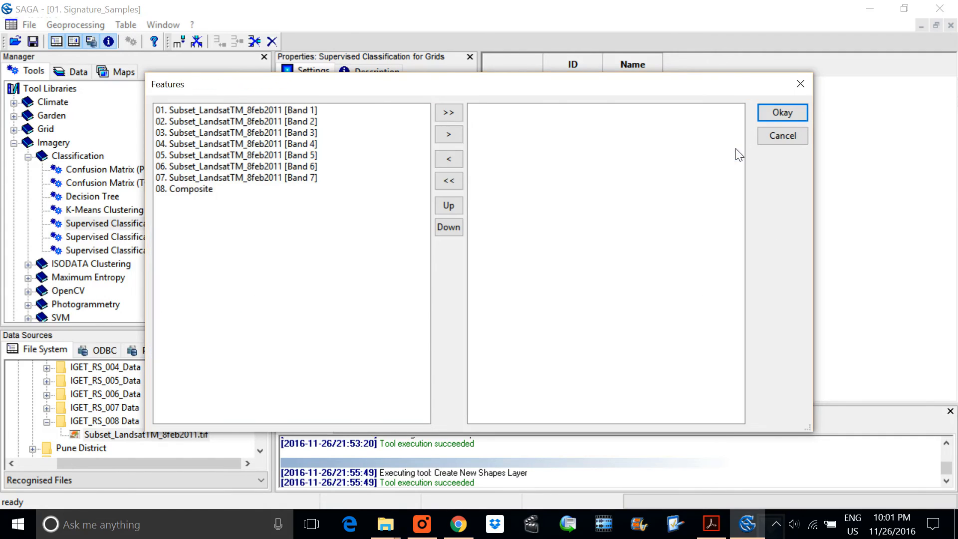
left_click(287, 177)
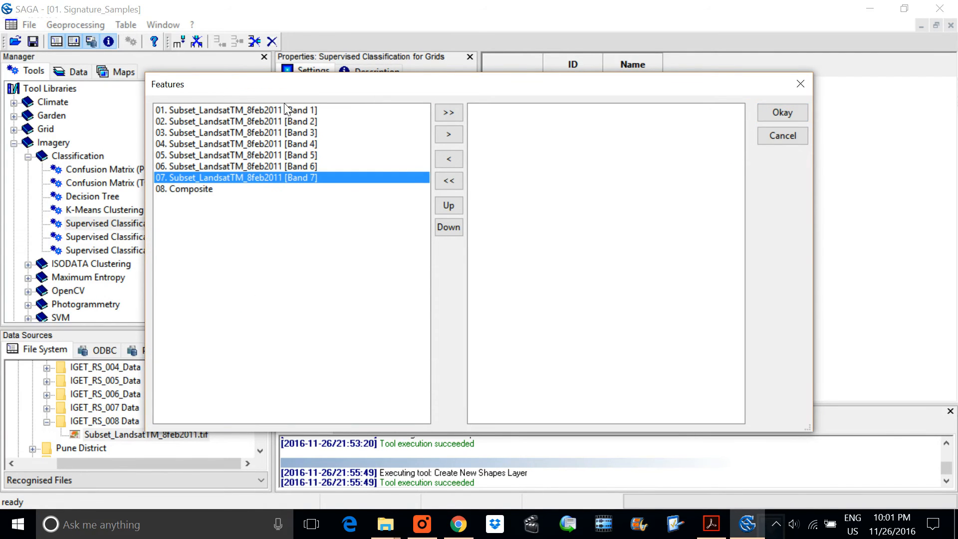
left_click(306, 111, "shift")
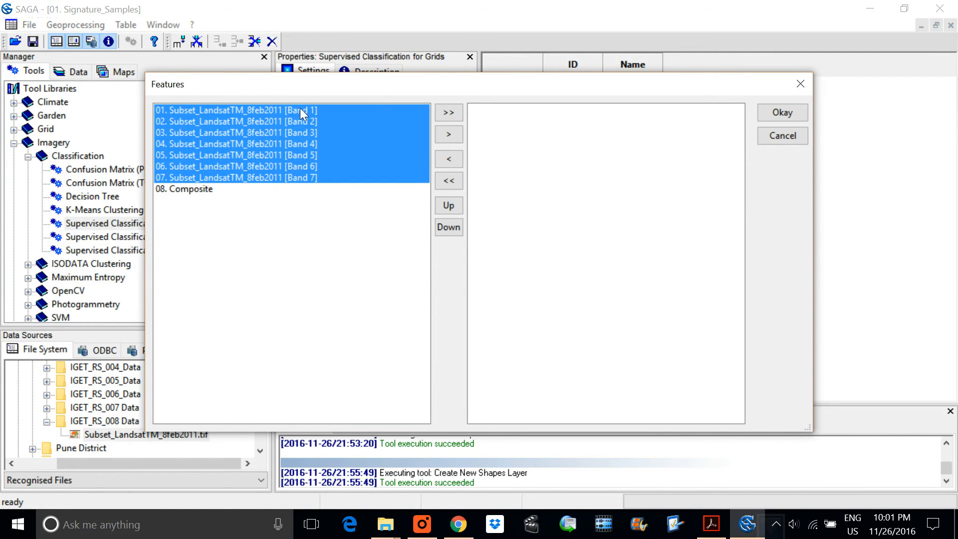
left_click(448, 134)
left_click(781, 112)
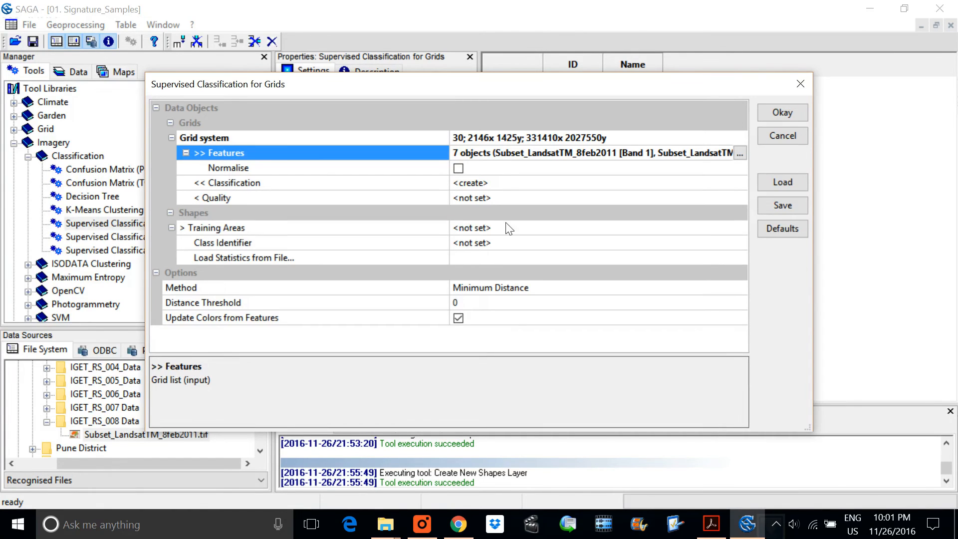
Step: Assign Signature_Samples as the training areas for the supervised classification
left_click(494, 230)
left_click(491, 240)
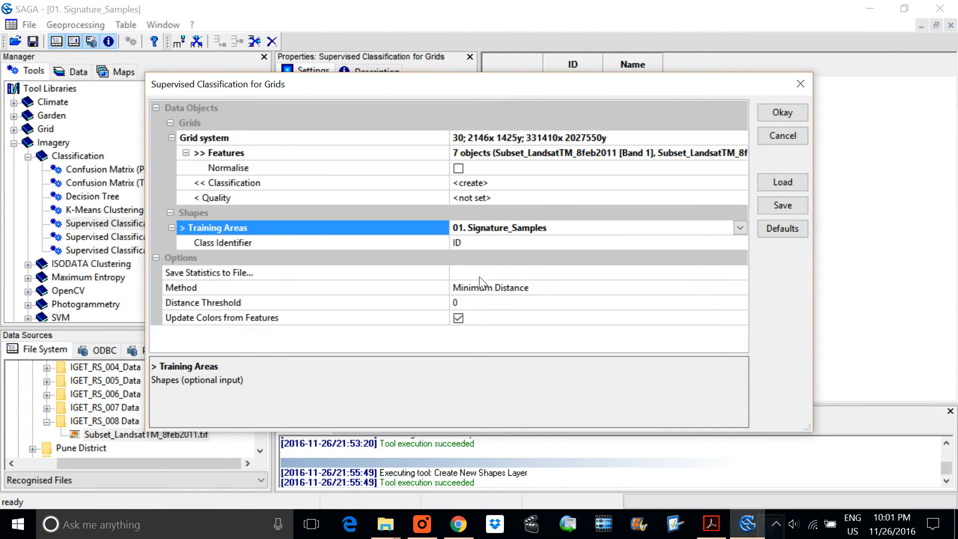
left_click_drag(567, 89, 581, 138)
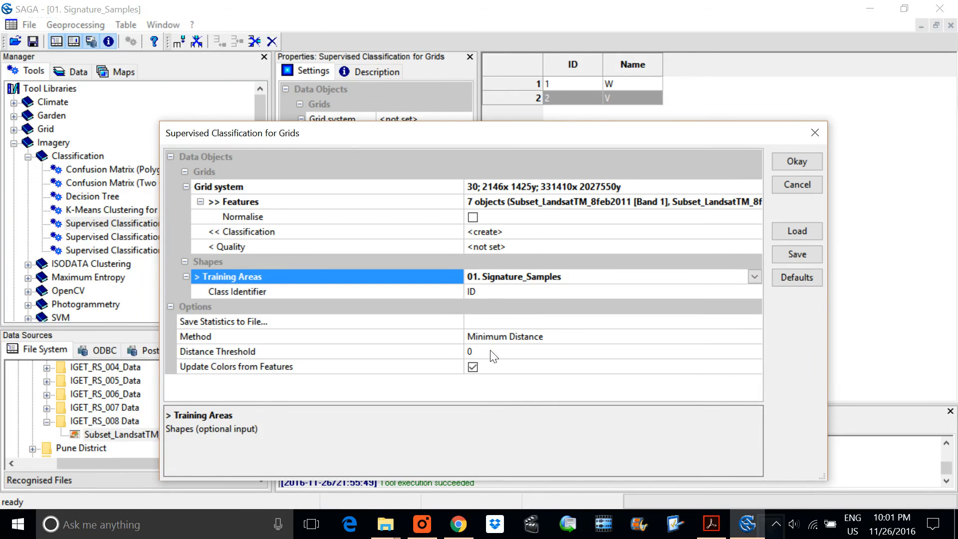
Step: Set the classification method to Parallelepiped and run the supervised classification
left_click(504, 338)
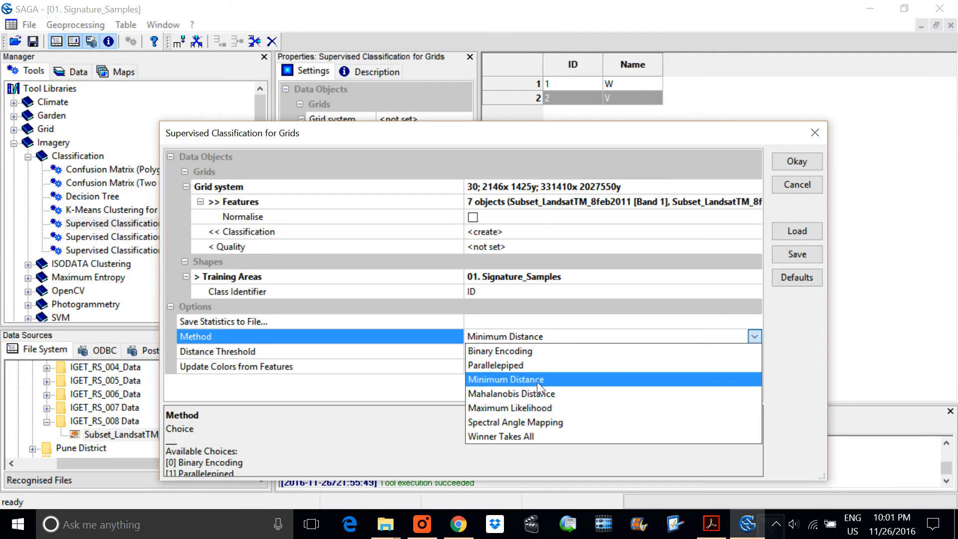
left_click(526, 422)
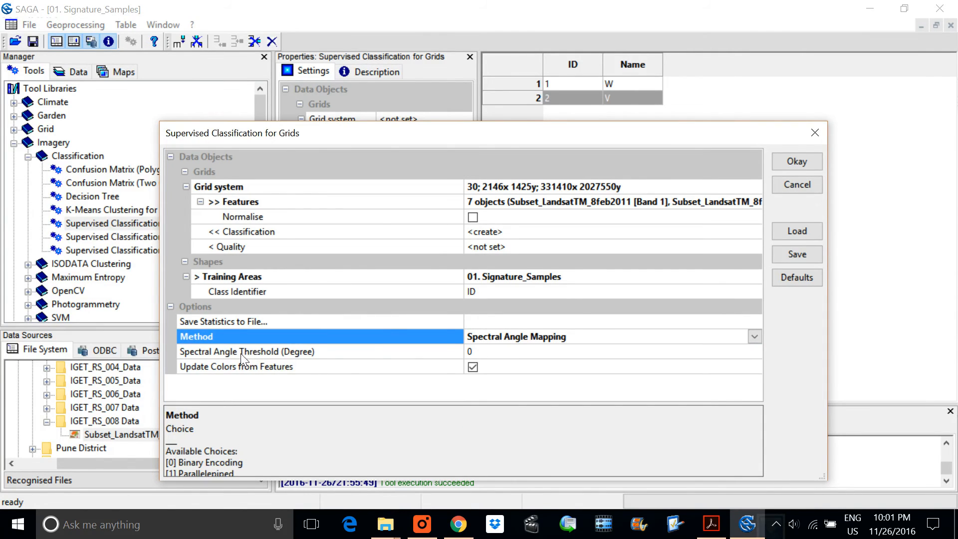
left_click(516, 335)
left_click(515, 334)
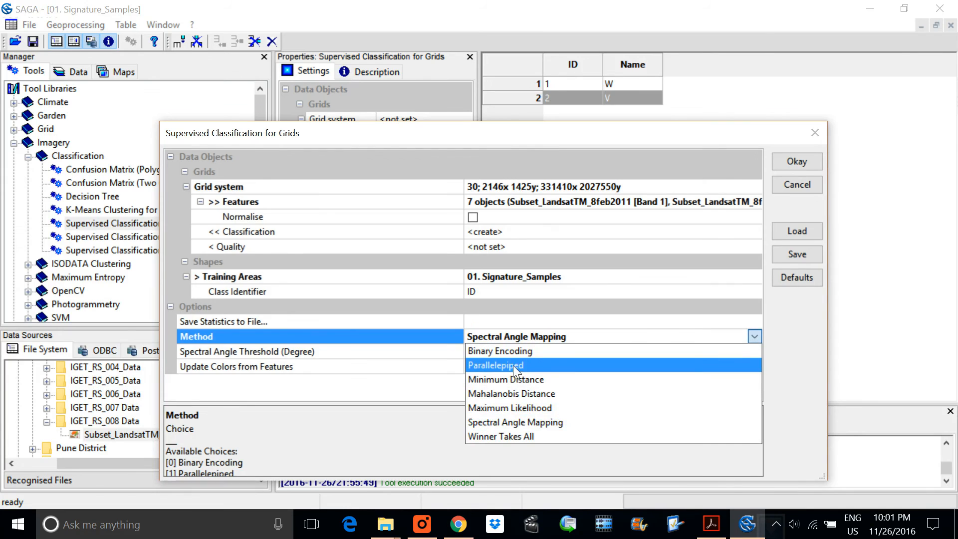
left_click(514, 365)
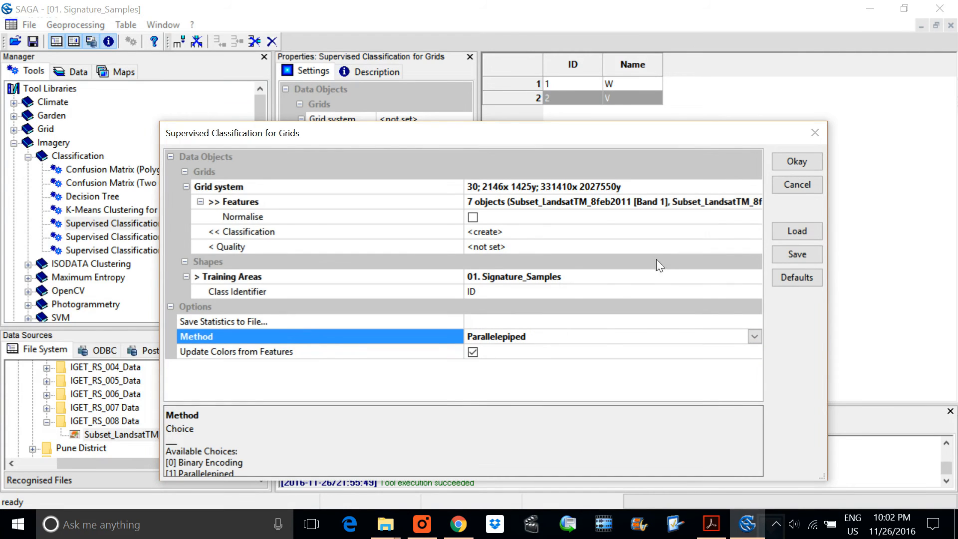
left_click(783, 163)
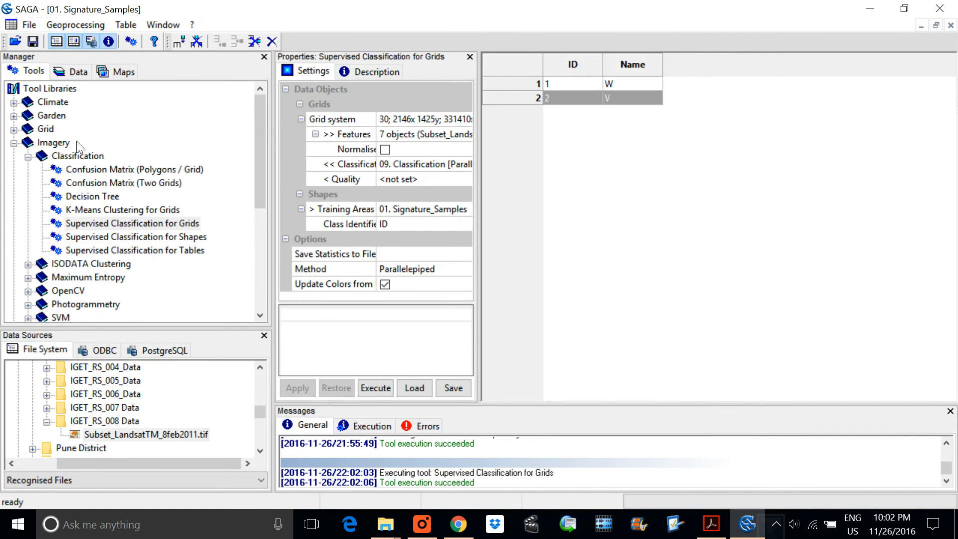
Step: Display the Classification [Parallelepiped] grid in a new map
left_click(70, 73)
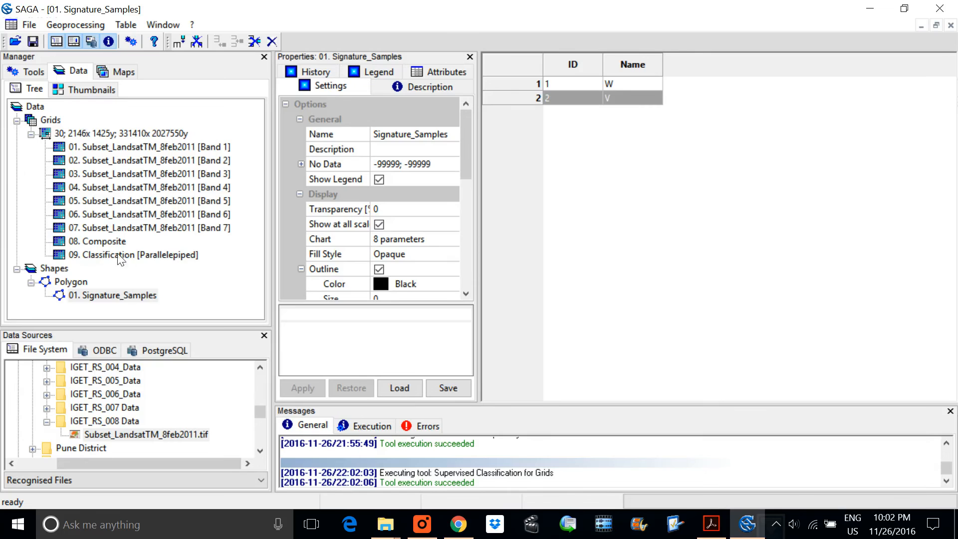
double_click(161, 255)
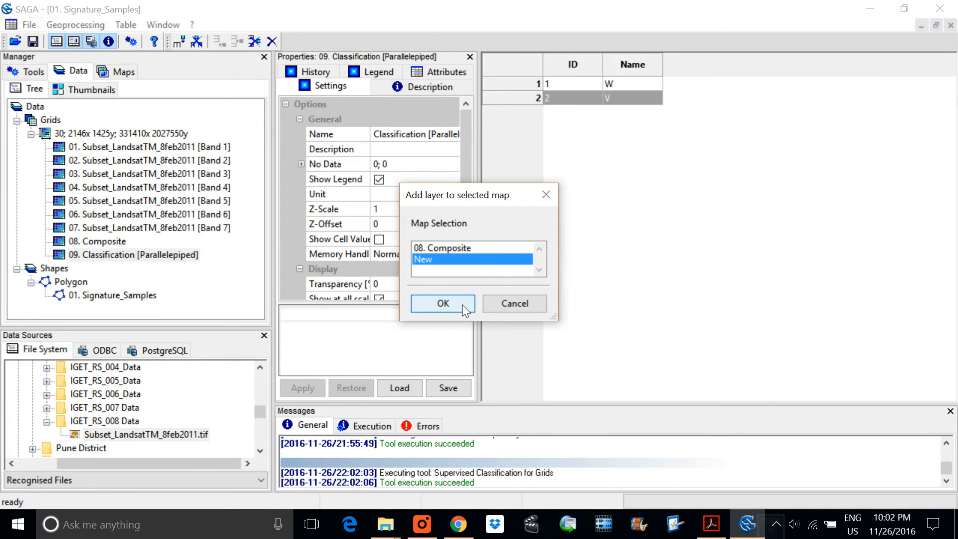
left_click(462, 304)
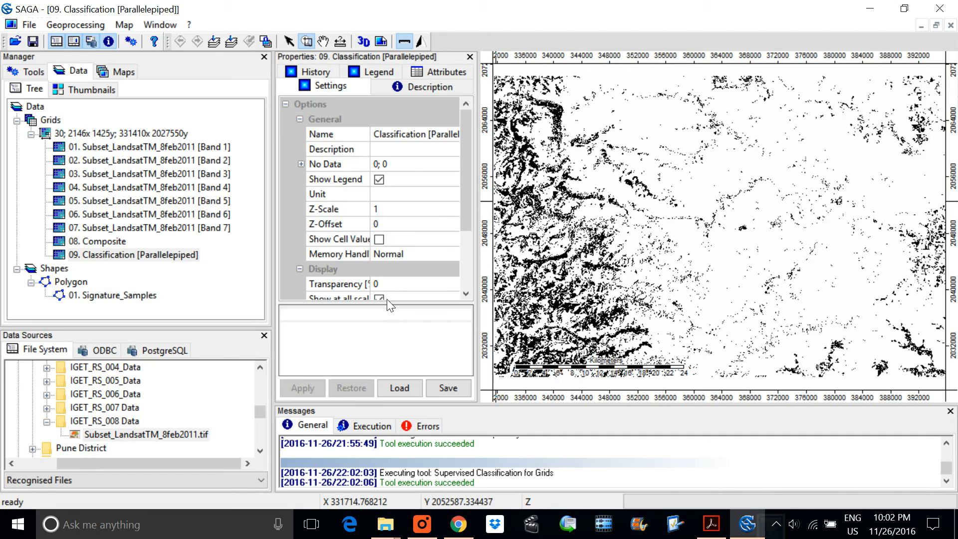
Step: Open the classification grid's colour lookup table and set the class with value 1 to blue
mouse_move(389, 306)
left_mouse_down()
mouse_move(392, 364)
mouse_move(391, 356)
left_mouse_up()
left_click_drag(467, 278, 468, 324)
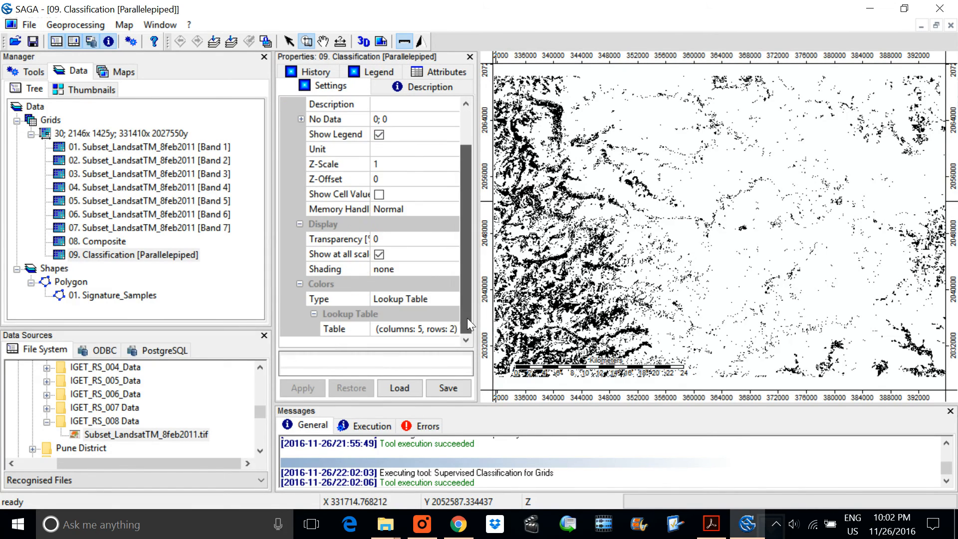
left_click(432, 325)
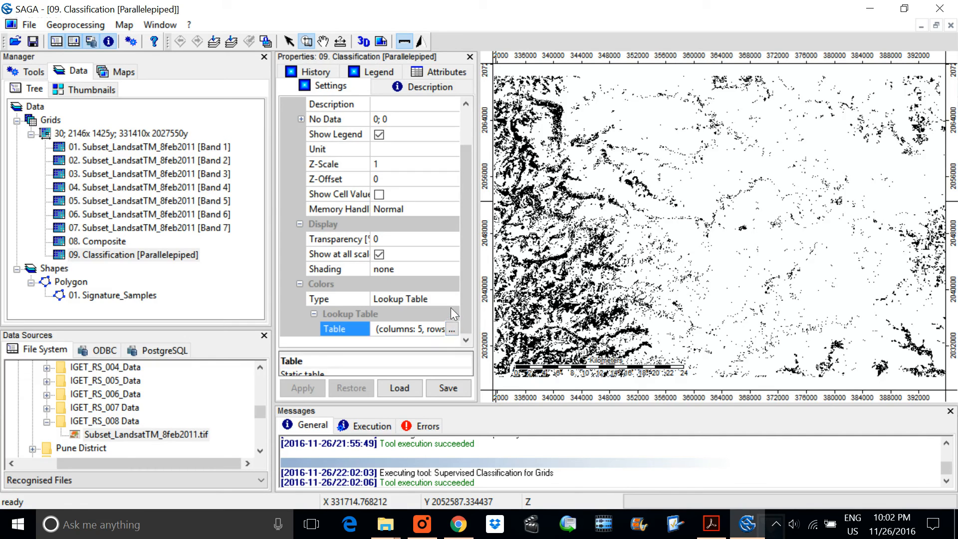
left_click(451, 329)
double_click(239, 131)
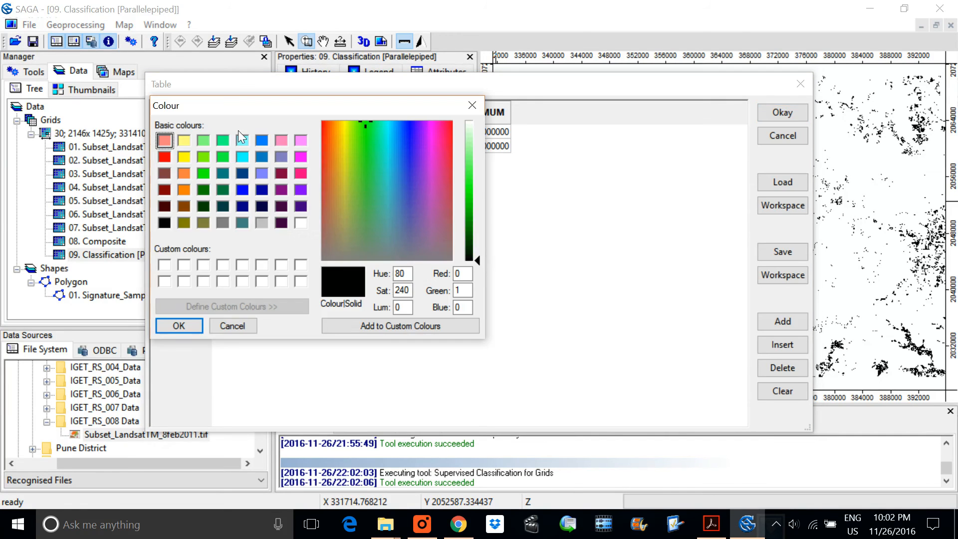
left_click(183, 140)
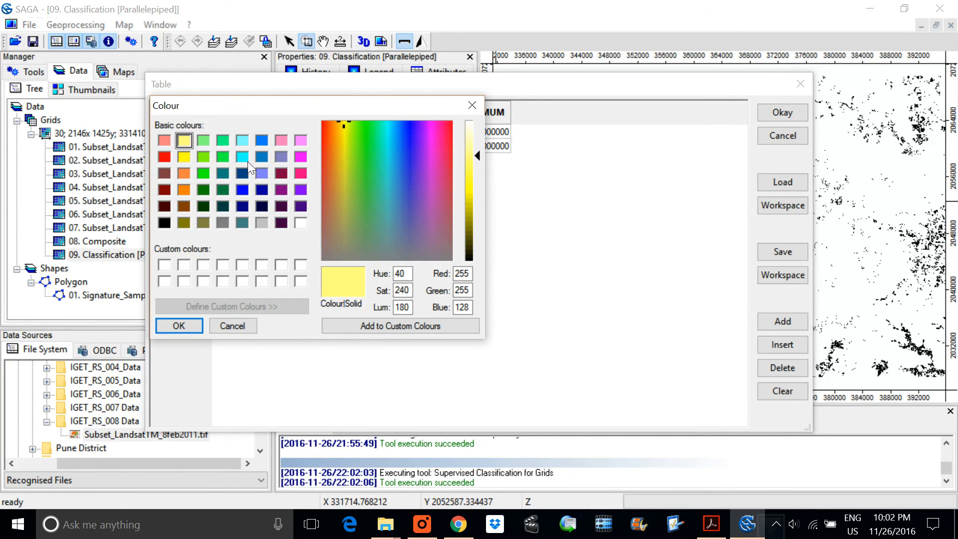
left_click(245, 189)
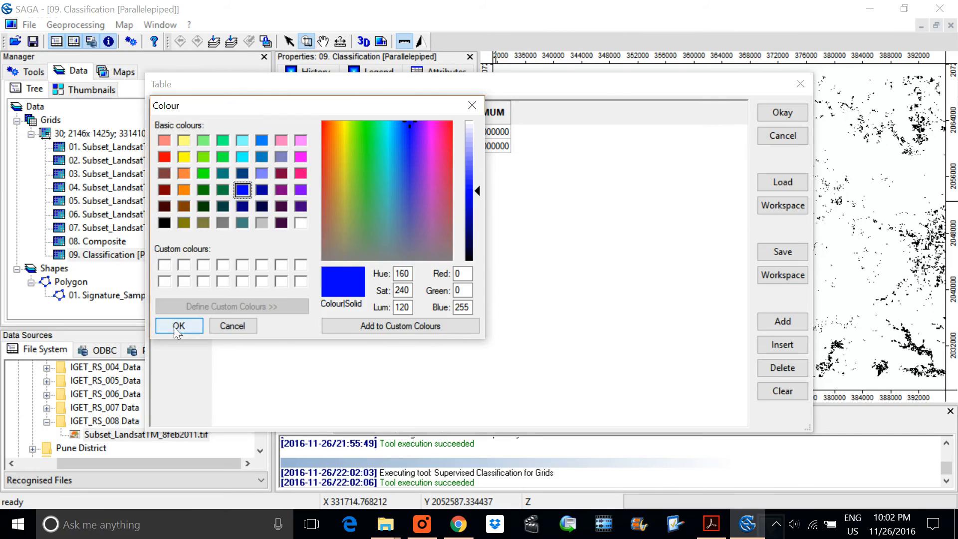
left_click(181, 326)
Step: Set the class with value 2 to bright green in the lookup table and apply the class colours to the map
double_click(252, 146)
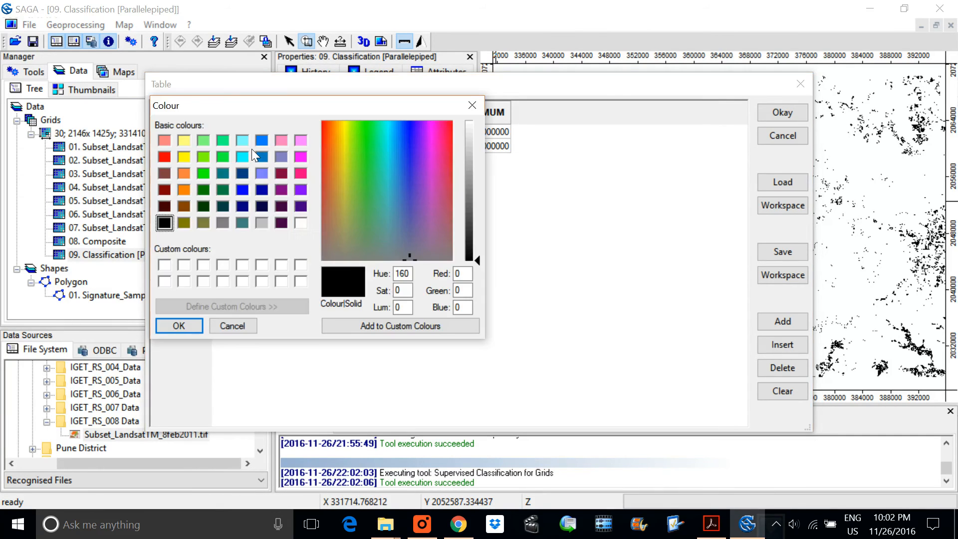
left_click(175, 324)
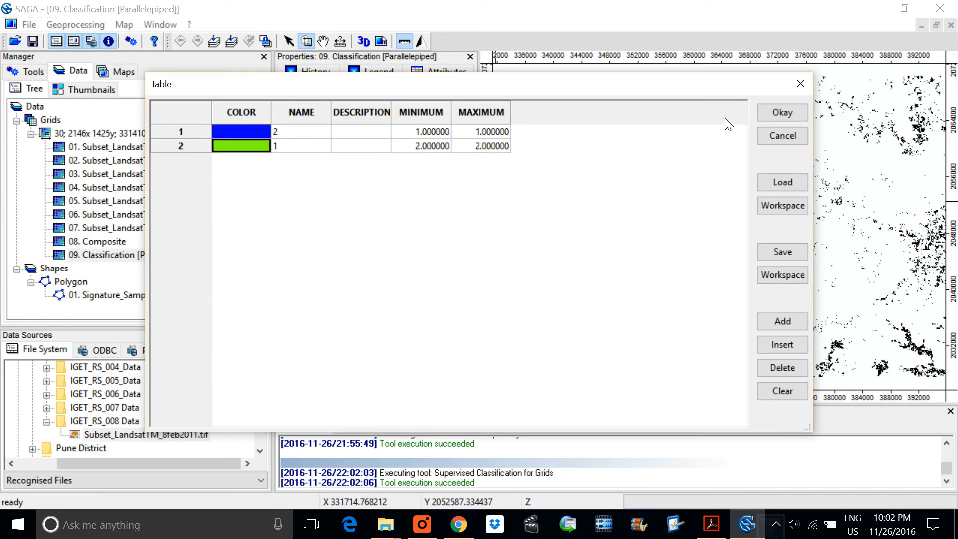
left_click(802, 114)
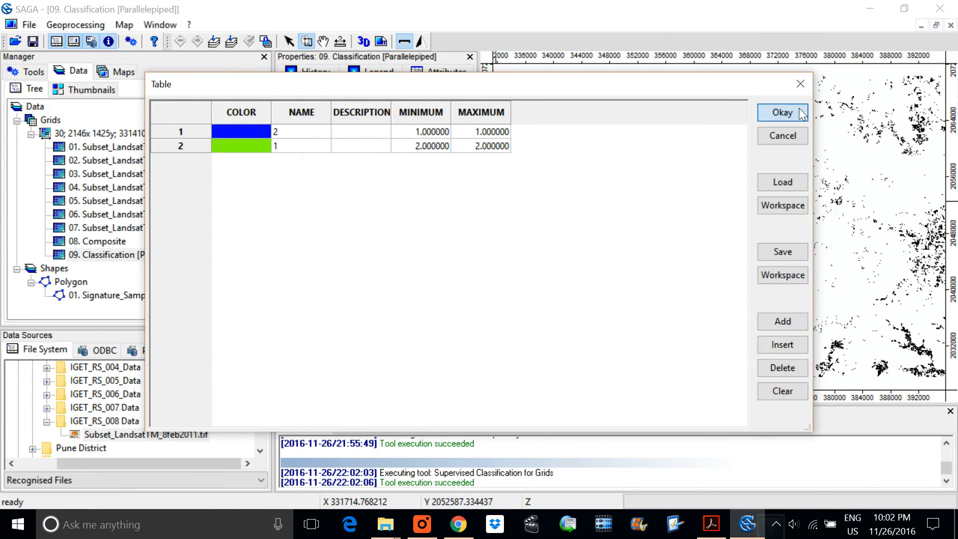
left_click(319, 388)
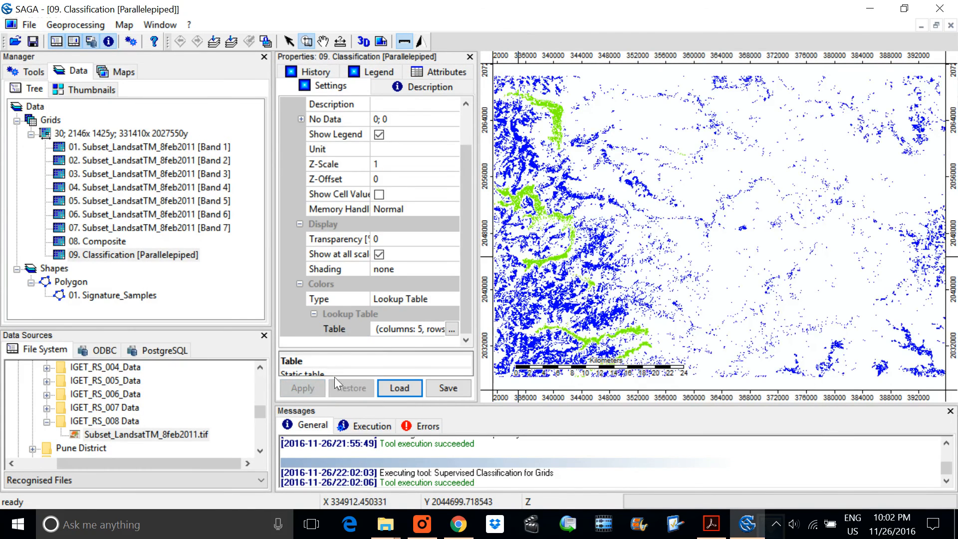
left_click(758, 170)
right_click(640, 175)
right_click(628, 184)
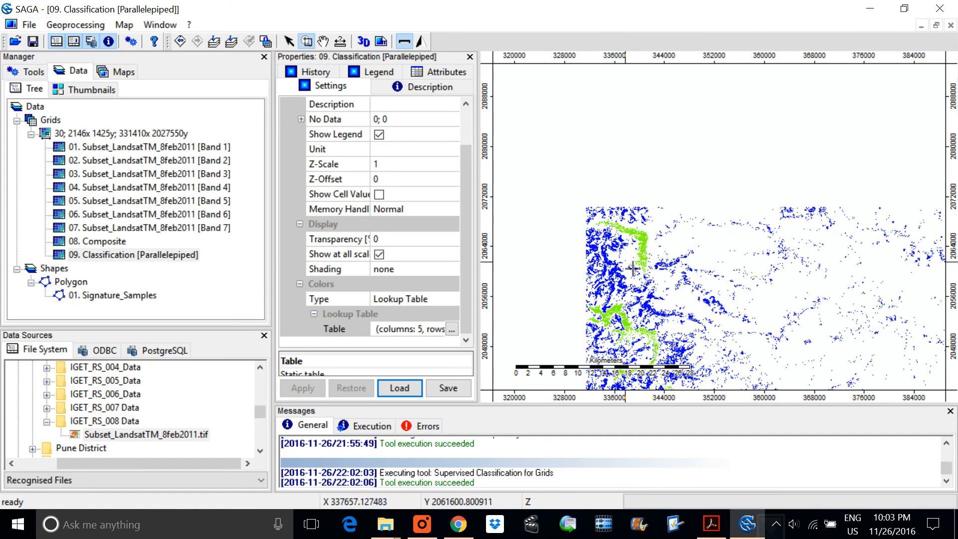
Step: Change the lookup table colour of the class with value 2 to blue
left_click(452, 329)
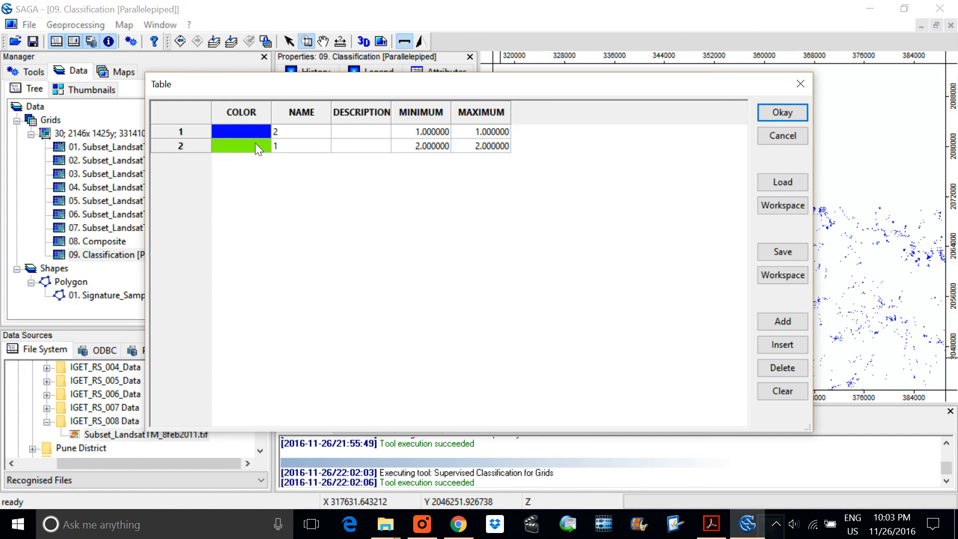
double_click(256, 142)
left_click_drag(316, 109, 489, 217)
left_click(414, 297)
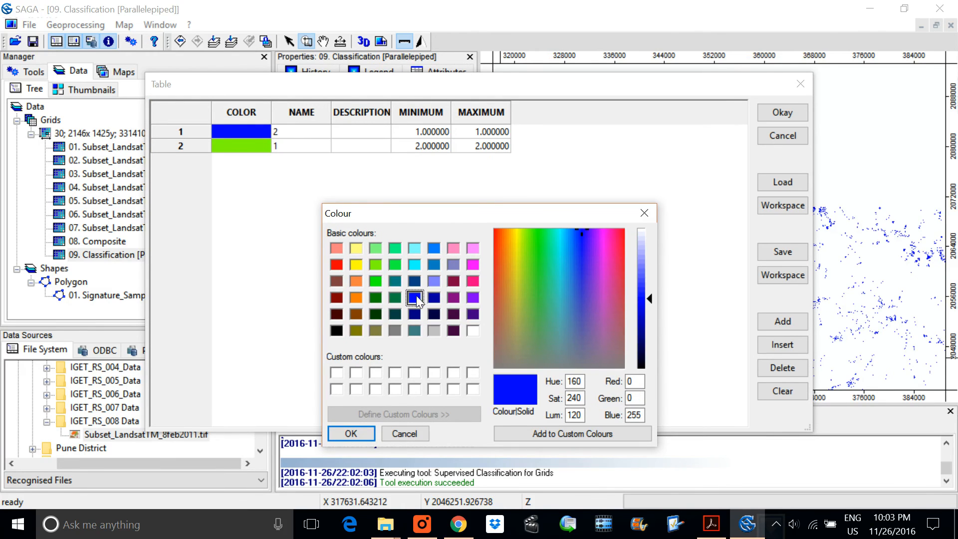
left_click(350, 433)
Step: Set the class with value 1 to light green in the lookup table and apply the new colours to the classification grid
double_click(235, 130)
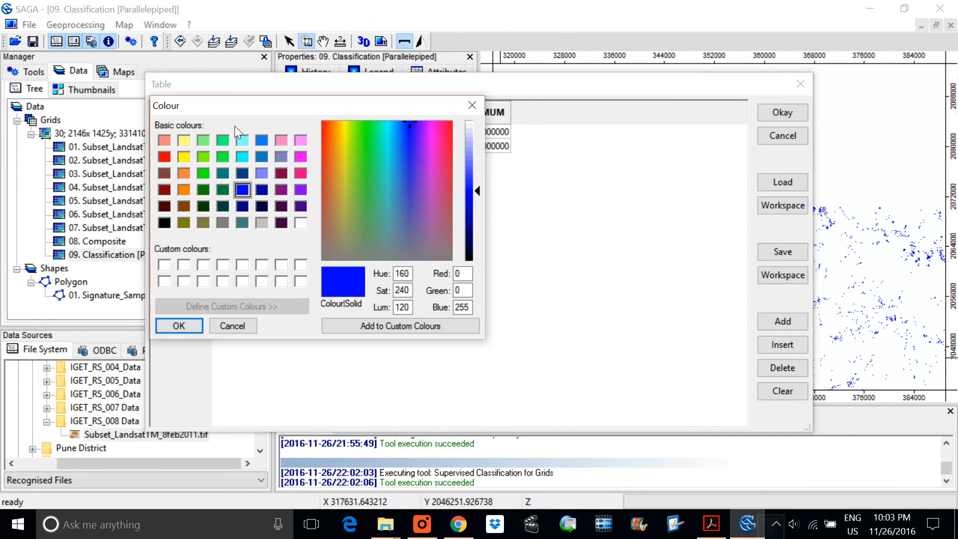
left_click(203, 140)
left_click(202, 325)
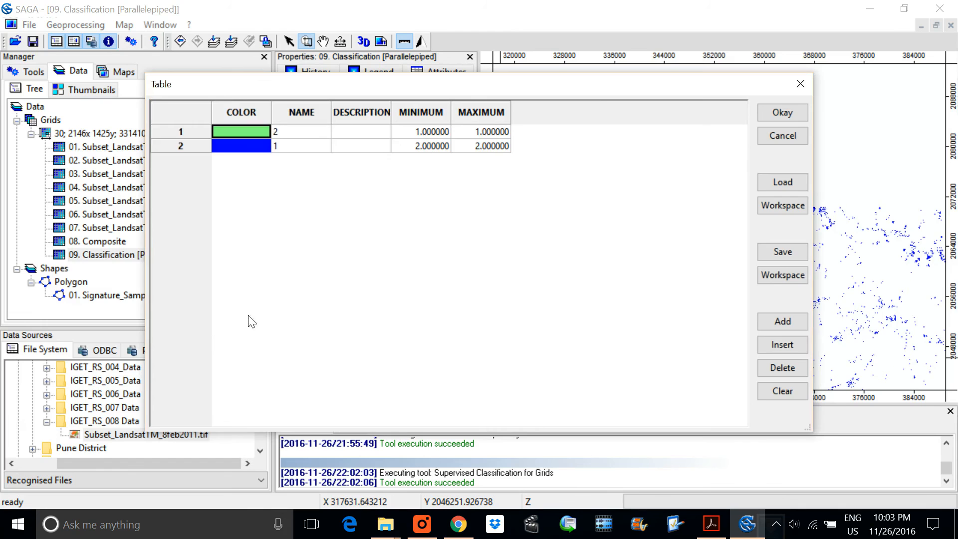
left_click(799, 114)
left_click(302, 387)
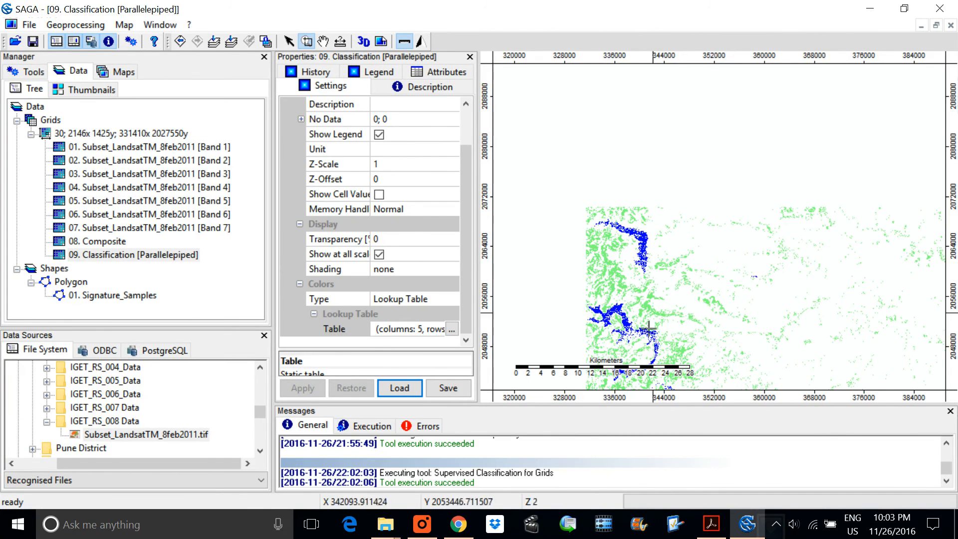
Step: Move the Classification [Parallelepiped] layer from its own map into the 08. Composite map, between Signature_Samples and Composite
right_click(765, 254)
right_click(763, 248)
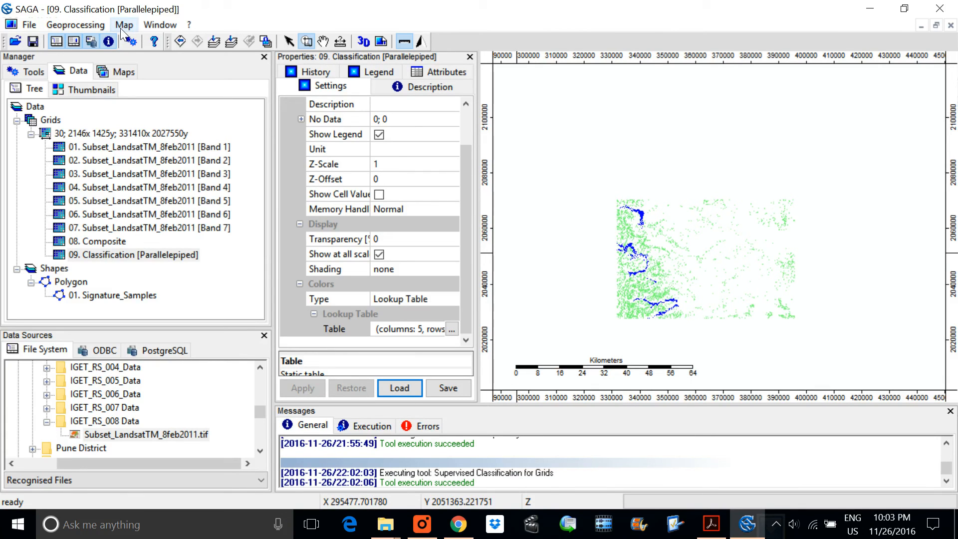
left_click(120, 73)
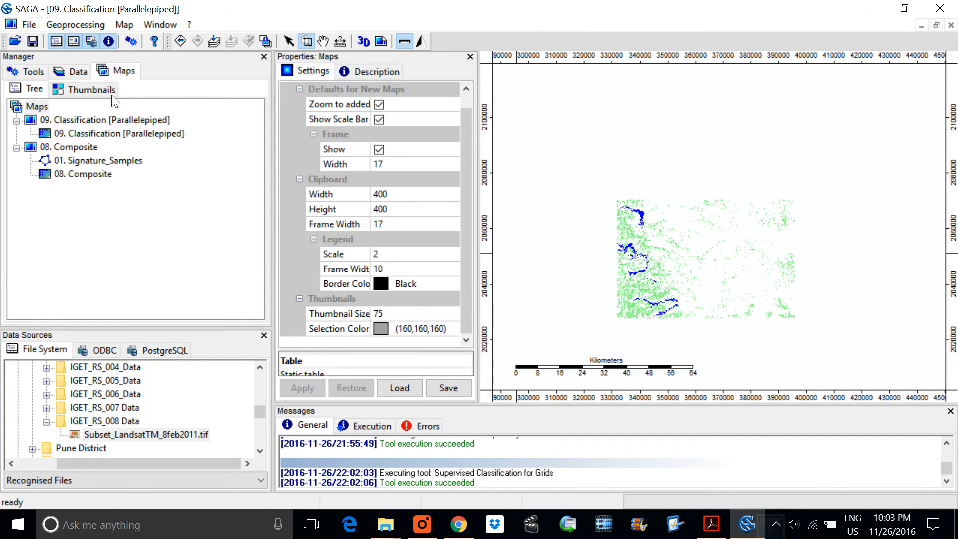
left_click(112, 134)
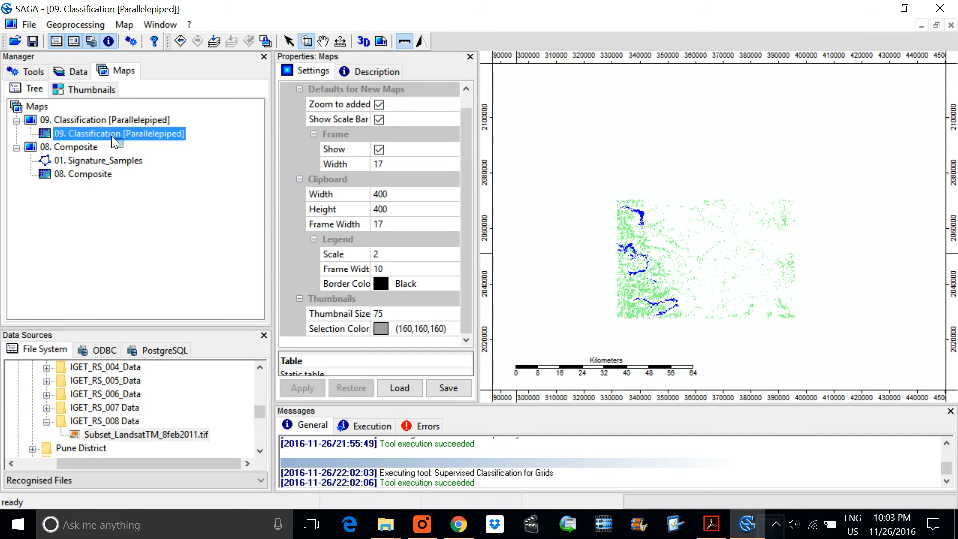
left_click(112, 147)
left_click(111, 156)
left_click_drag(111, 154, 110, 153)
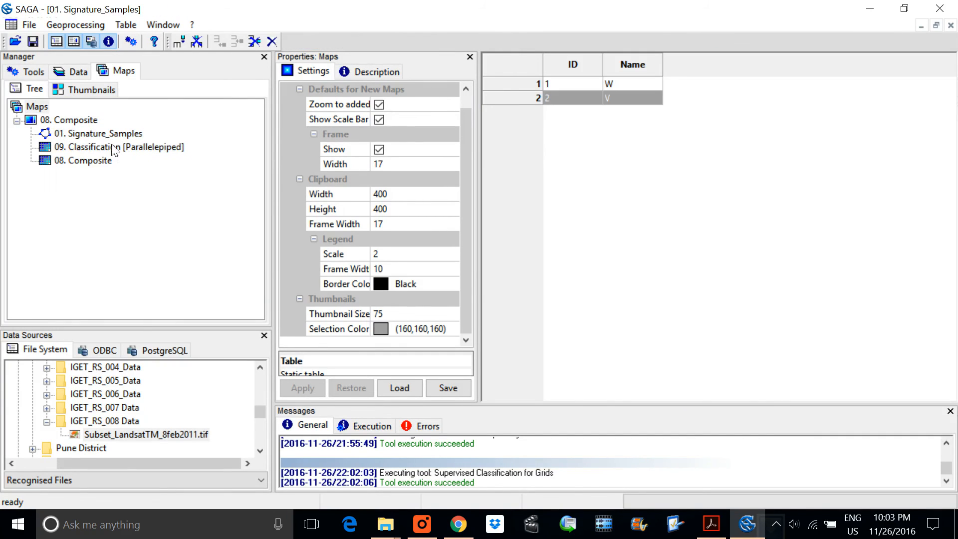
Step: Show the print layout of the 08. Composite map
right_click(108, 144)
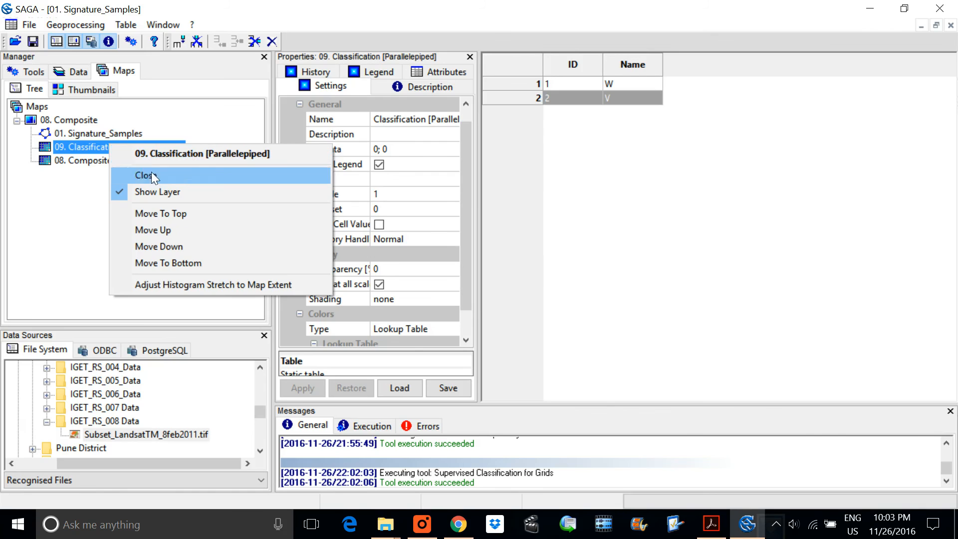
left_click(86, 119)
right_click(86, 119)
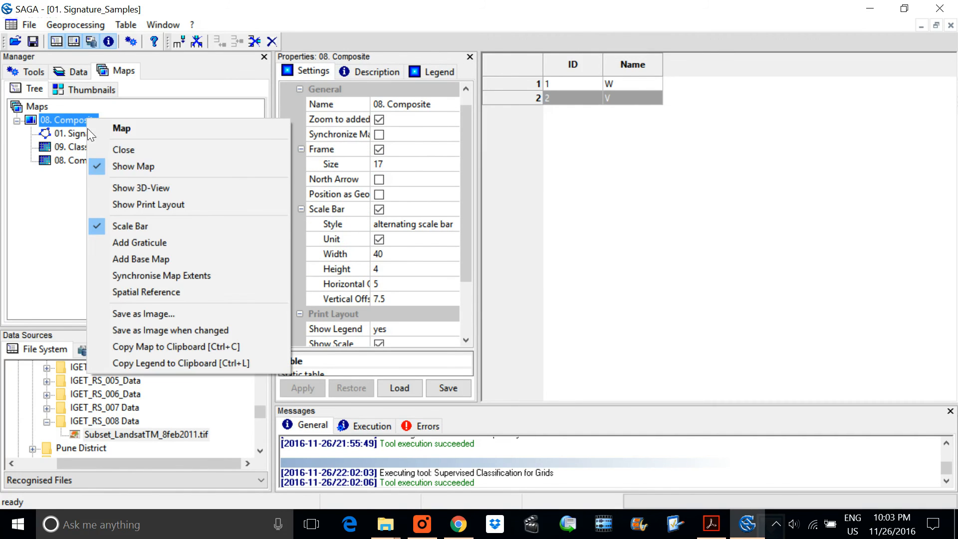
left_click(137, 204)
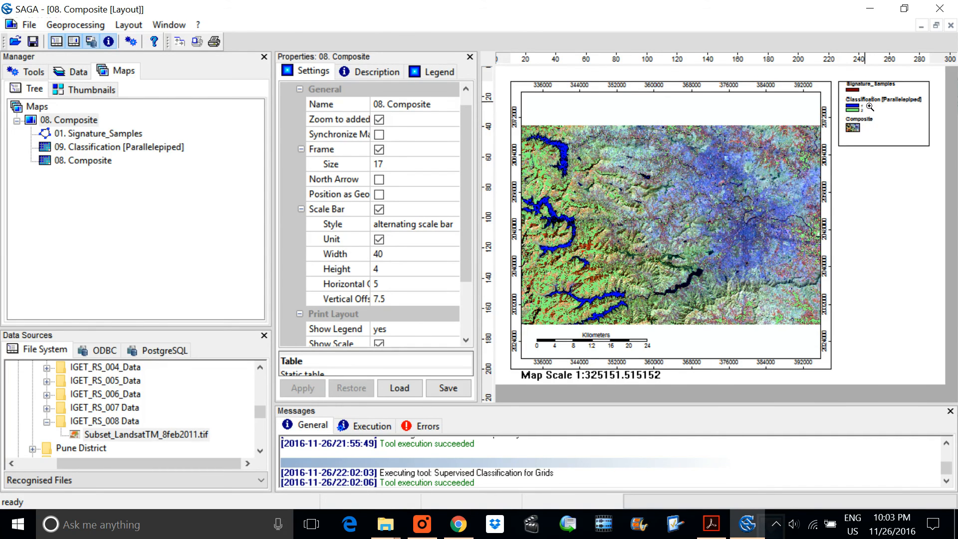
Step: Enable the north arrow for the 08. Composite map and apply the setting
scroll(394, 264, "down", 2)
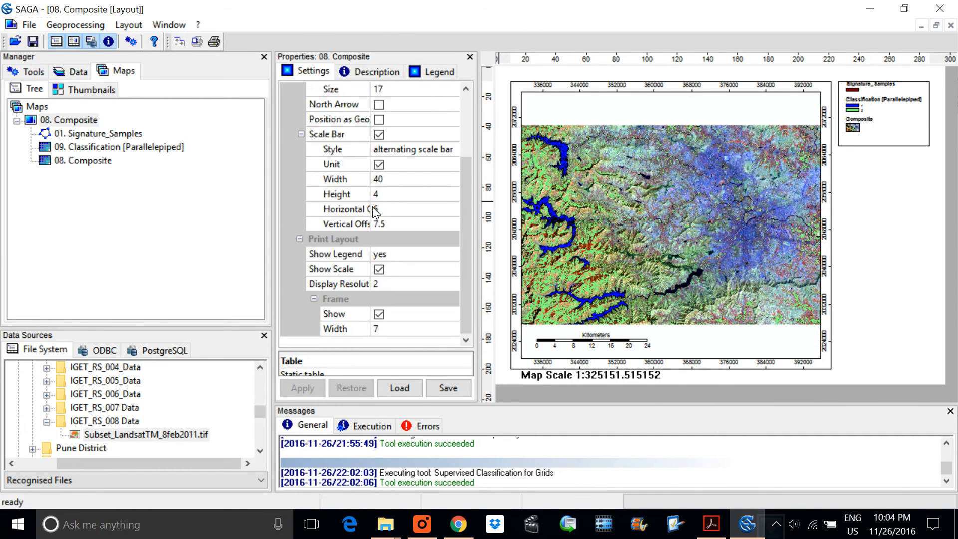
scroll(375, 210, "up", 2)
left_click(378, 194)
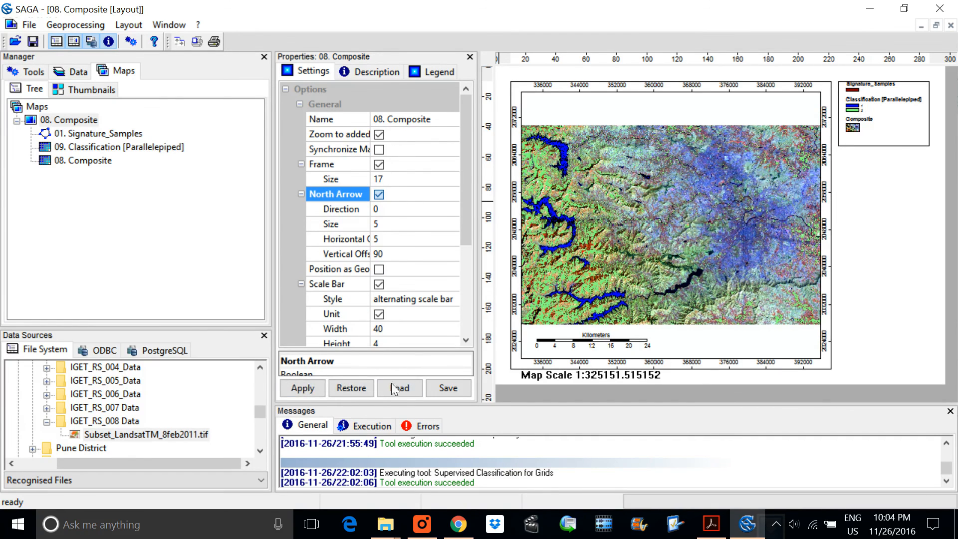
left_click(303, 389)
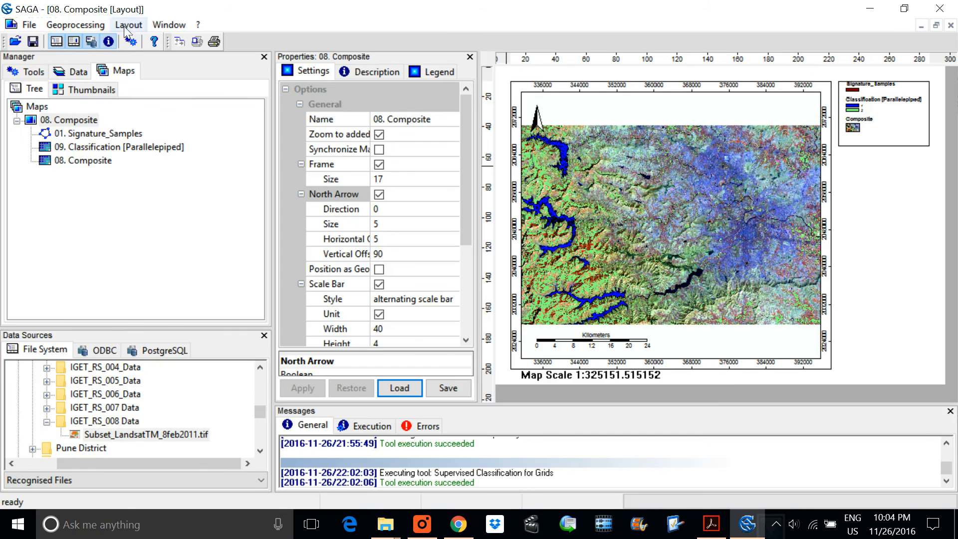
Step: View the print preview of the 08. Composite layout and close it
left_click(82, 28)
mouse_move(124, 30)
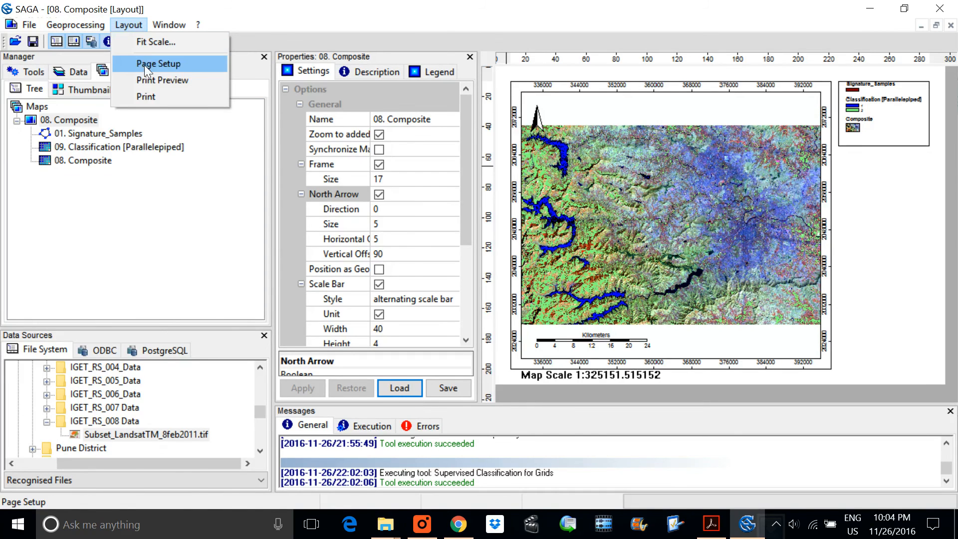
left_click(148, 78)
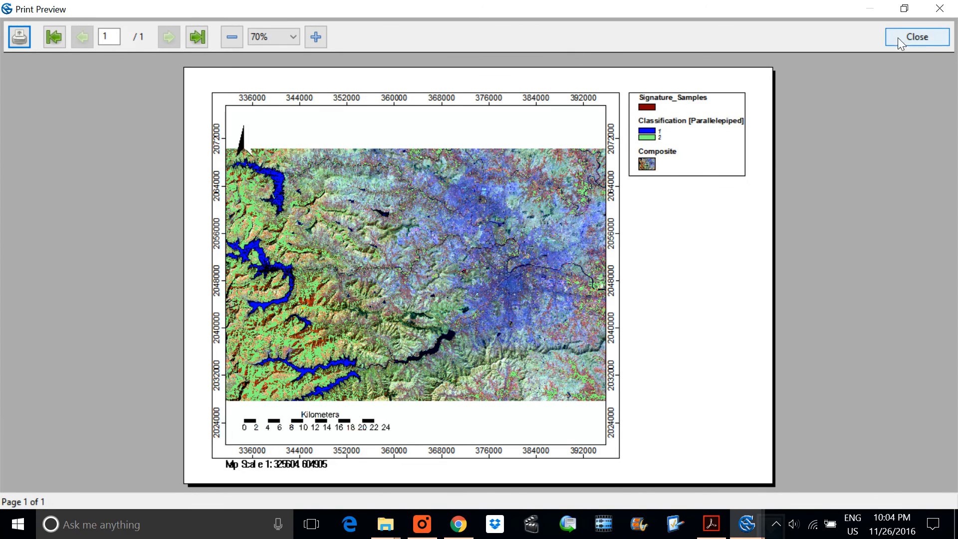
left_click(919, 41)
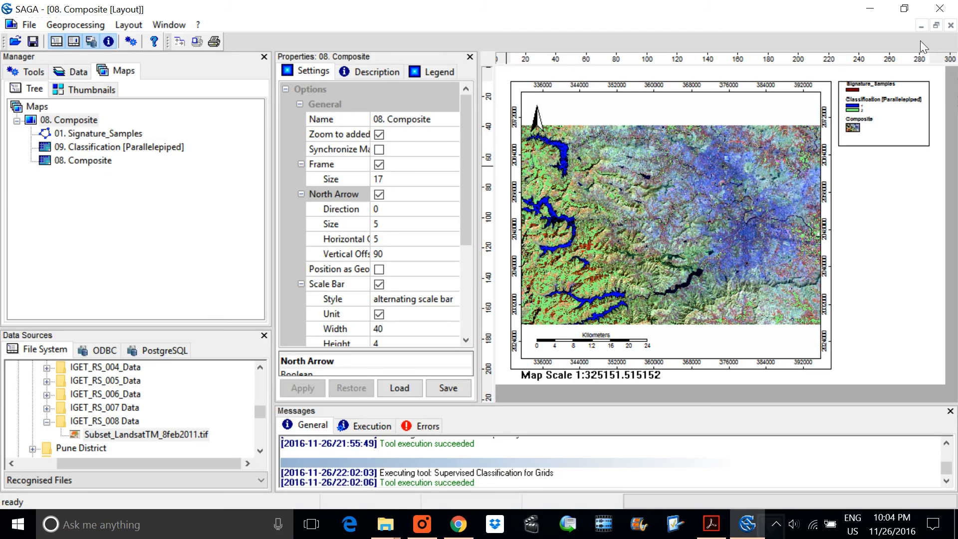
Step: Examine the image file formats offered for saving the 08. Composite map, and leave without saving
left_click(96, 24)
mouse_move(120, 25)
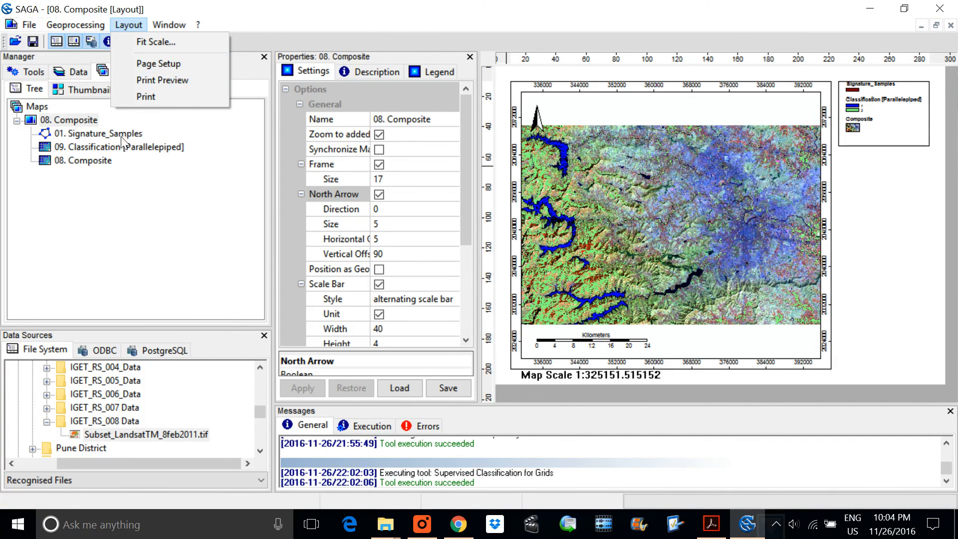
right_click(89, 119)
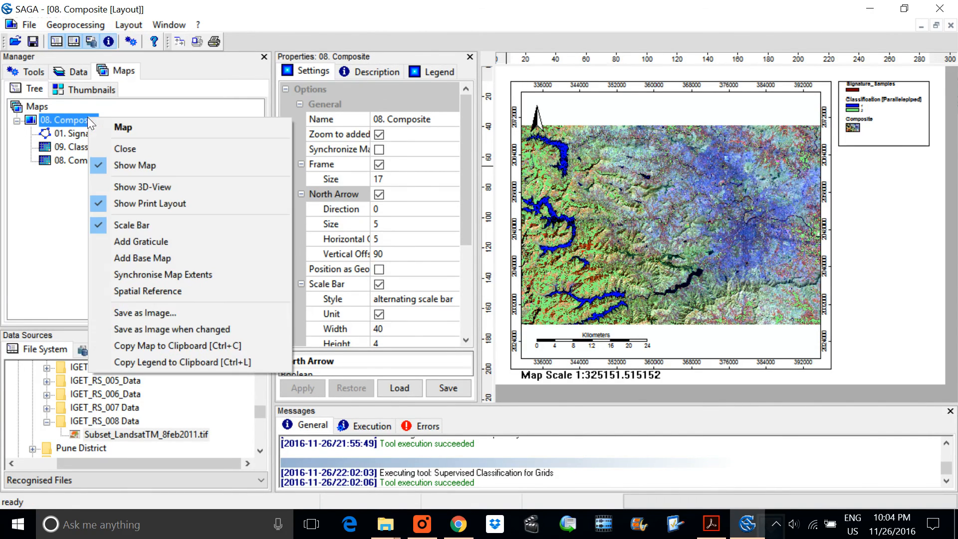
left_click(155, 313)
left_click(361, 398)
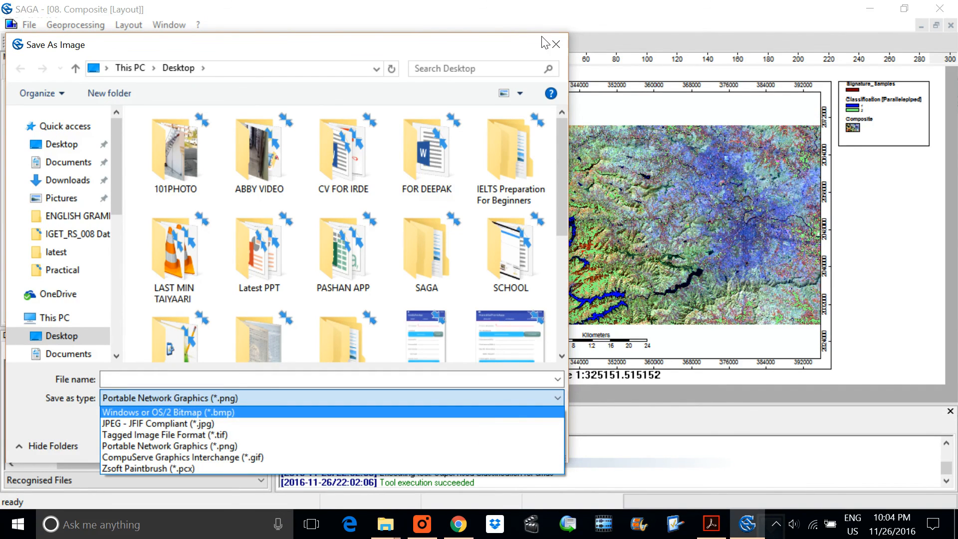
left_click(554, 48)
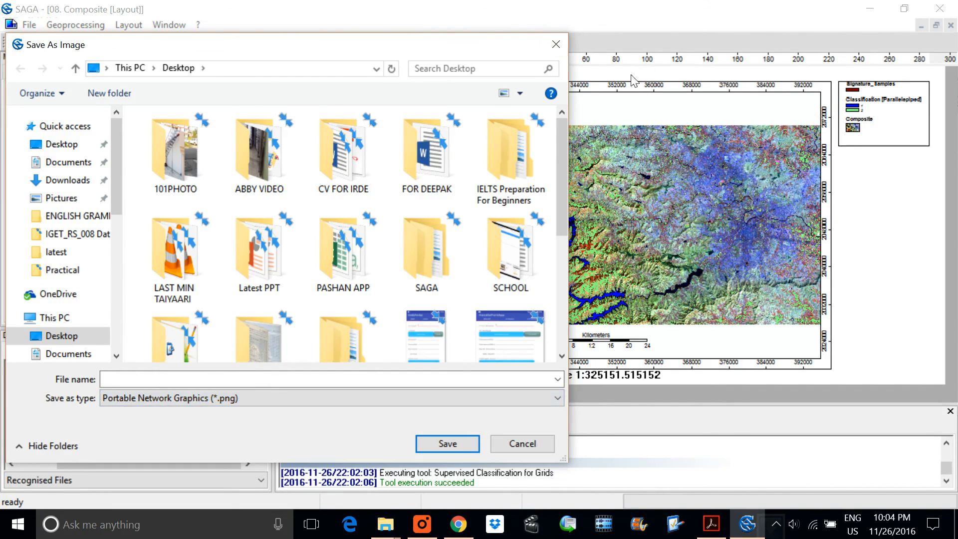
left_click(562, 50)
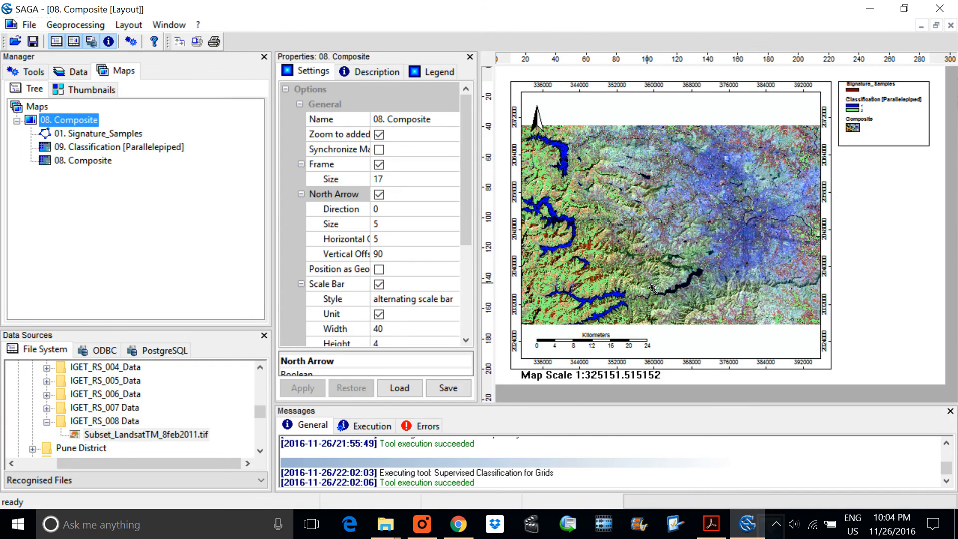